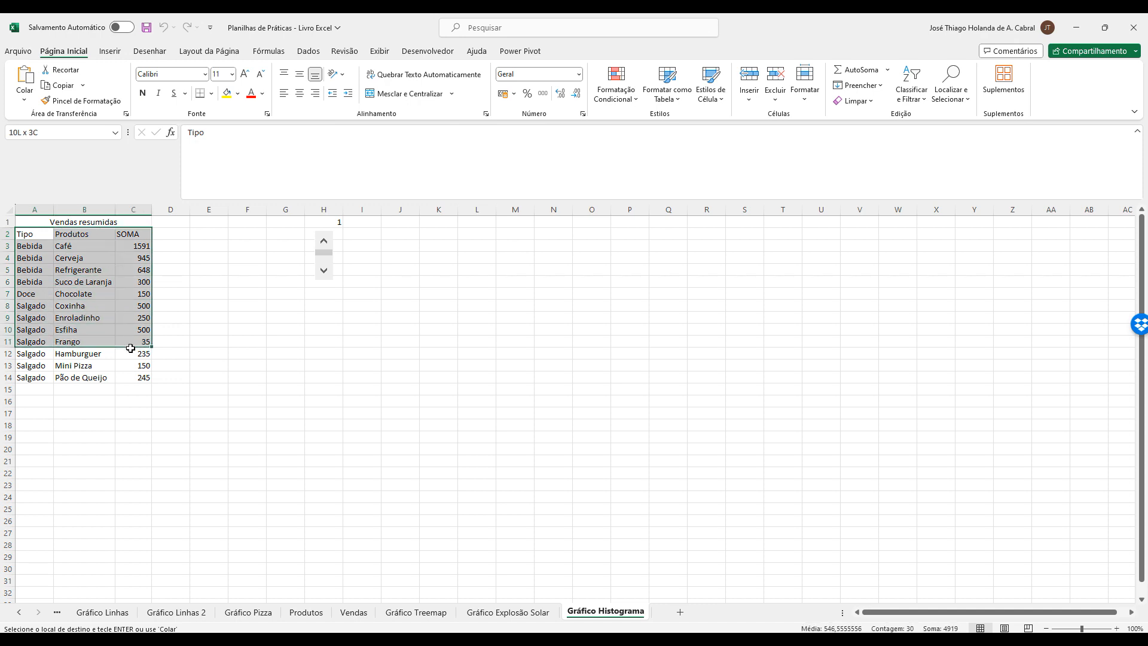
# Deselect the table and cycle its summary column between SOMA and MÉDIA with the scroll control, ending on MÉDIA.
pyautogui.click(194, 357)
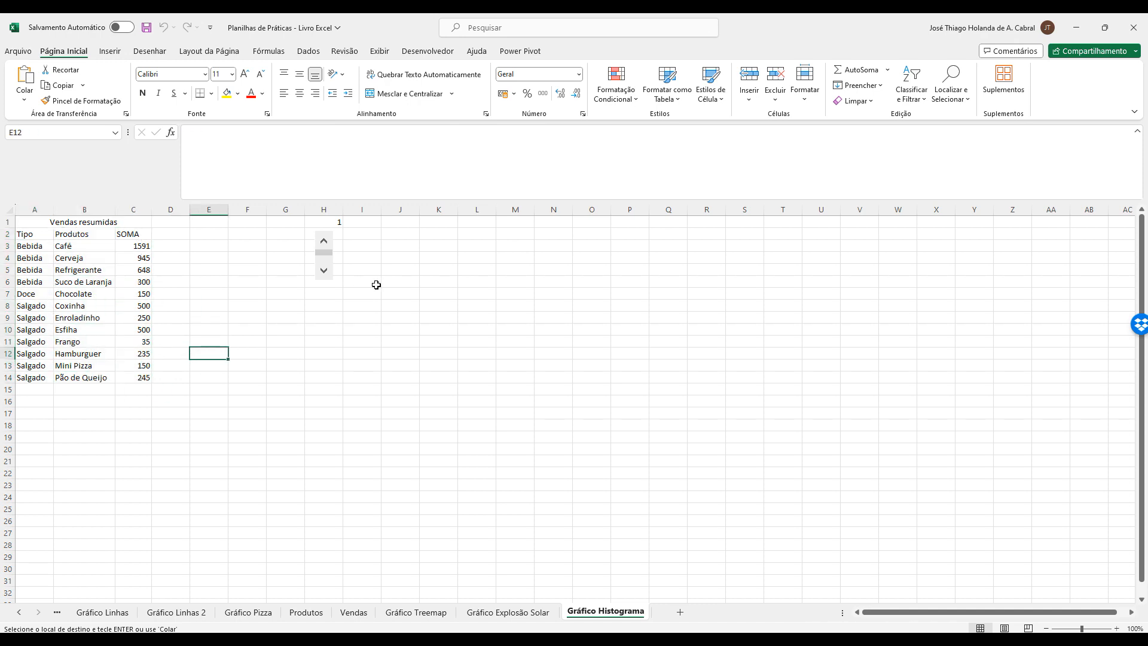
pyautogui.click(325, 275)
pyautogui.click(325, 244)
pyautogui.click(324, 272)
pyautogui.click(324, 241)
pyautogui.click(324, 271)
# Hide the index number in cell H1 with a white font color and test that the scroll control still responds.
pyautogui.click(333, 221)
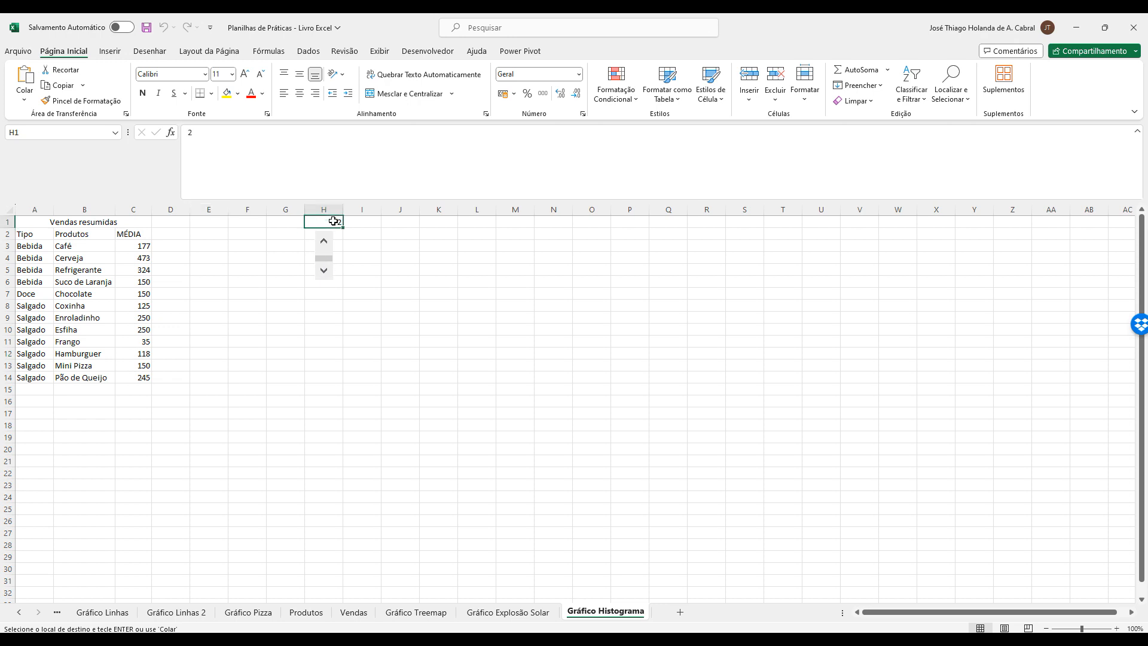
pyautogui.click(262, 94)
pyautogui.click(253, 142)
pyautogui.click(485, 359)
pyautogui.click(324, 241)
pyautogui.click(325, 270)
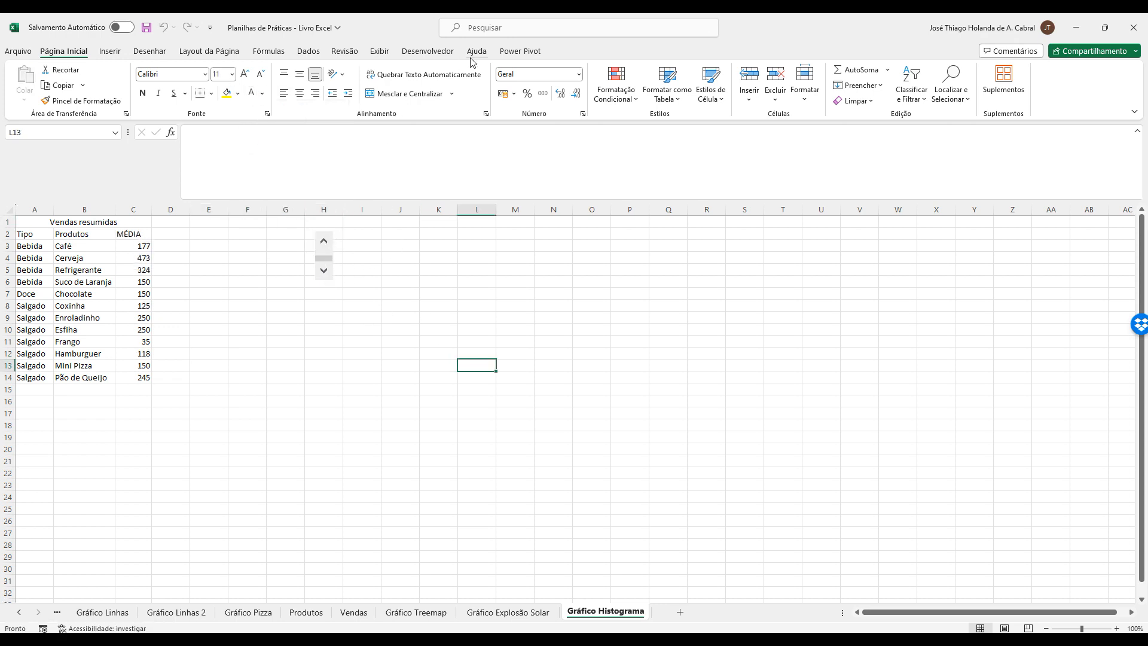
# Hide the gridlines of the Gráfico Histograma sheet and try the scroll control again.
pyautogui.click(383, 58)
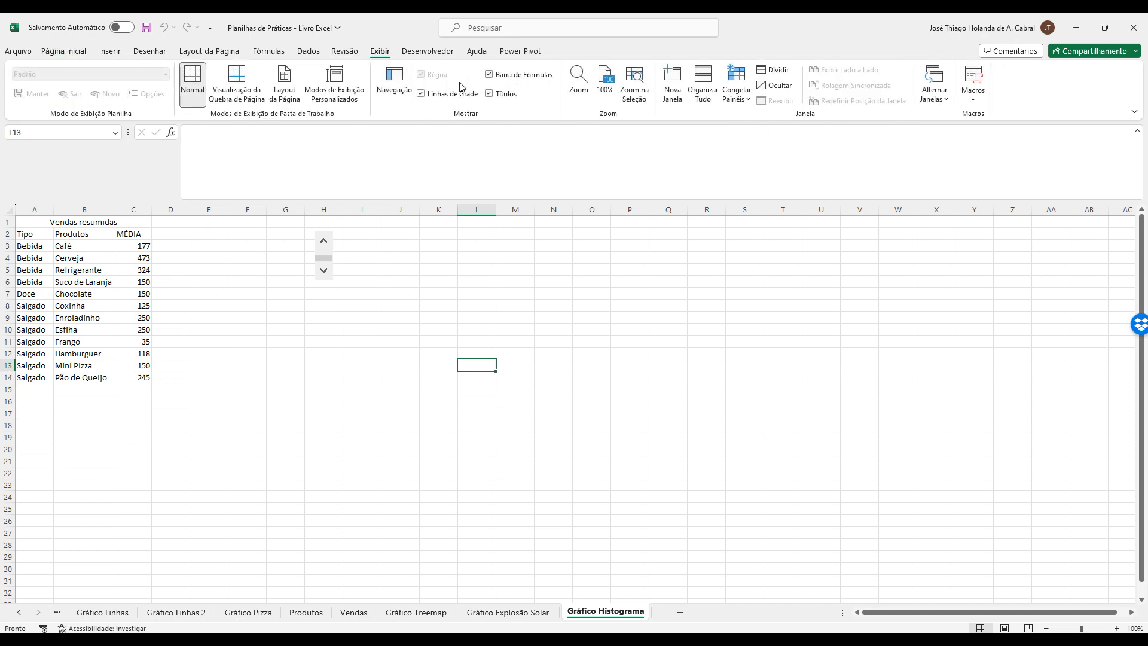
pyautogui.click(441, 94)
pyautogui.click(324, 270)
pyautogui.click(324, 241)
pyautogui.click(403, 281)
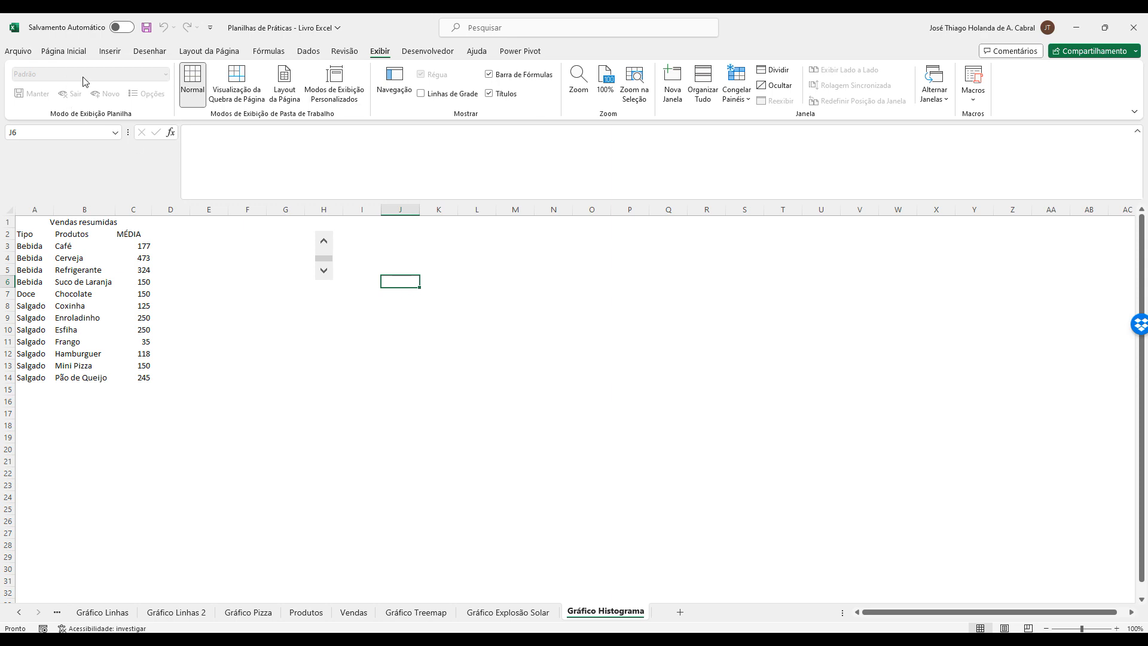
pyautogui.click(417, 56)
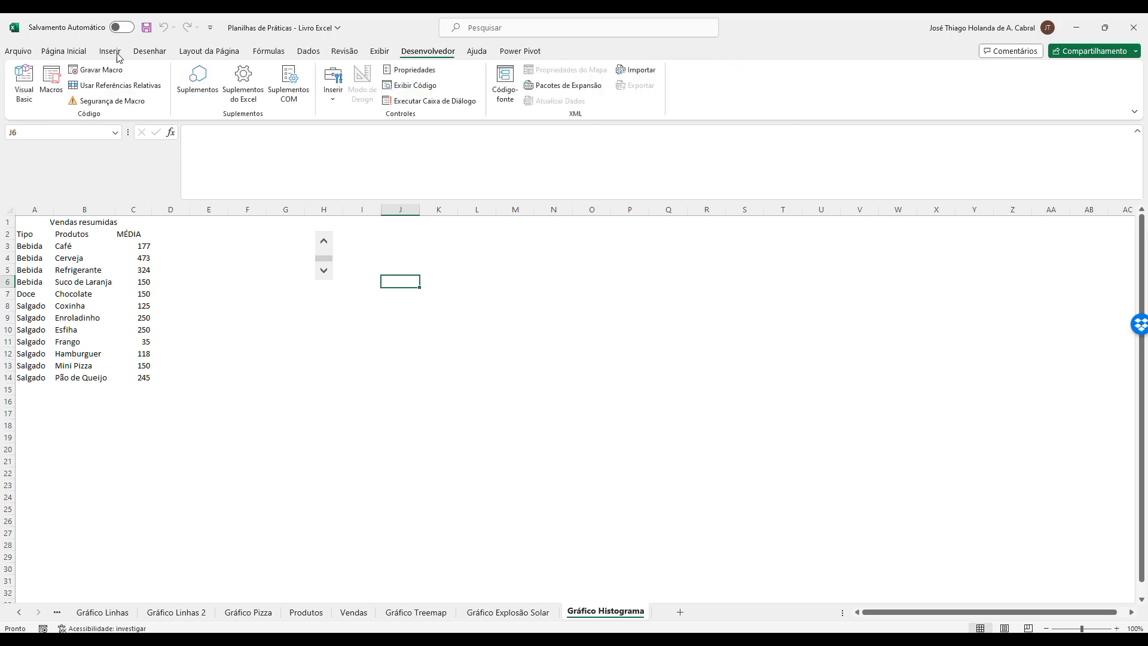
pyautogui.click(53, 52)
pyautogui.click(18, 52)
pyautogui.click(27, 56)
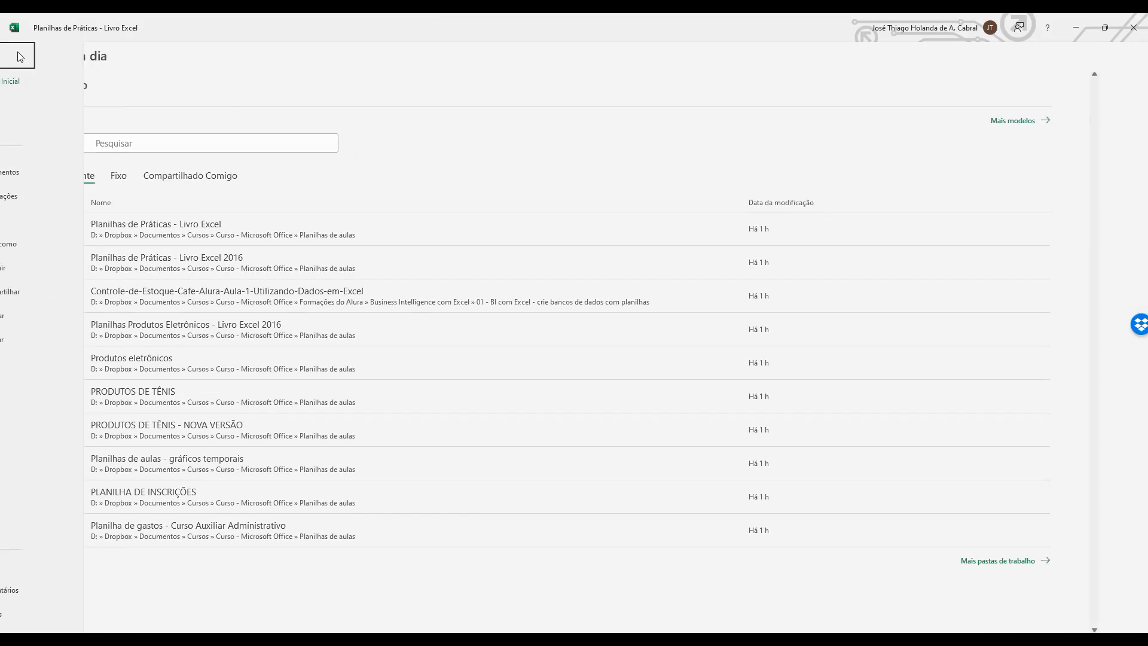
pyautogui.click(226, 303)
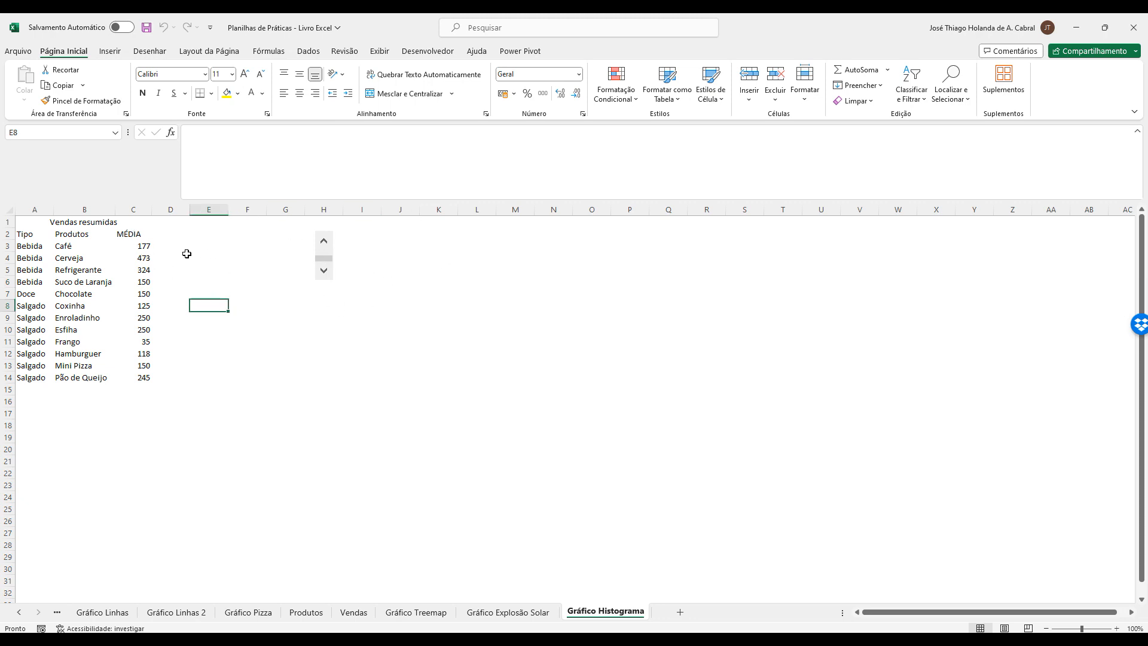
# Examine the Tipo, Produtos and MÉDIA columns of the Vendas resumidas table and the formulas in column C.
pyautogui.moveTo(141, 236); pyautogui.dragTo(133, 377)
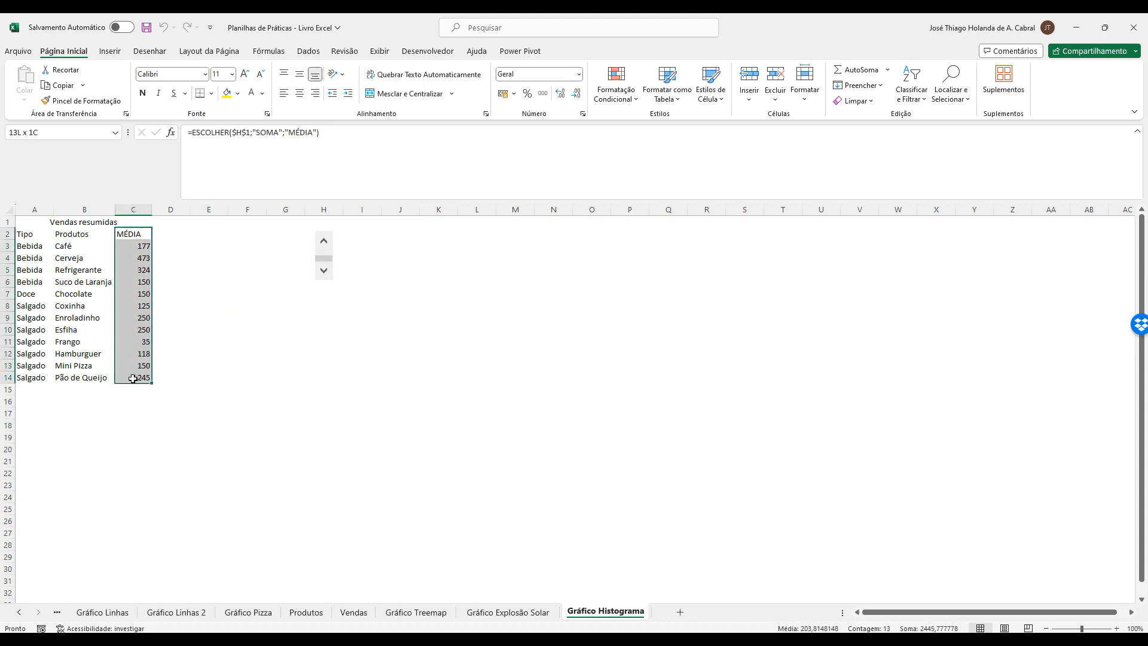
pyautogui.click(128, 236)
pyautogui.moveTo(40, 234); pyautogui.dragTo(131, 377)
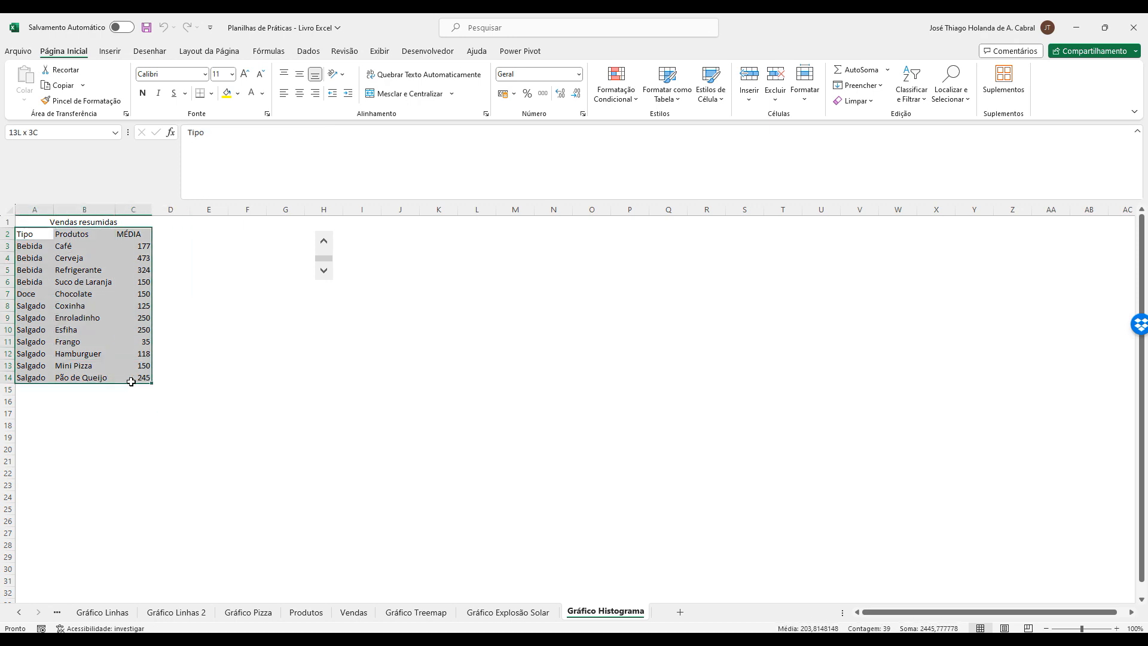
pyautogui.click(200, 377)
pyautogui.moveTo(30, 236); pyautogui.dragTo(30, 377)
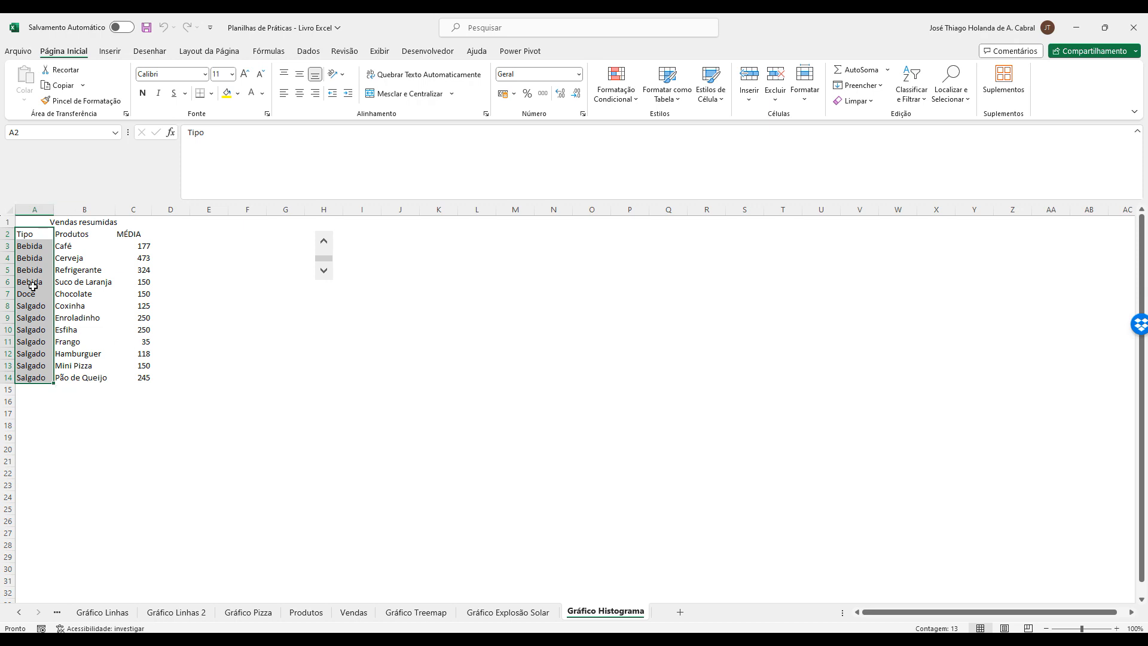
pyautogui.moveTo(141, 235); pyautogui.dragTo(133, 365)
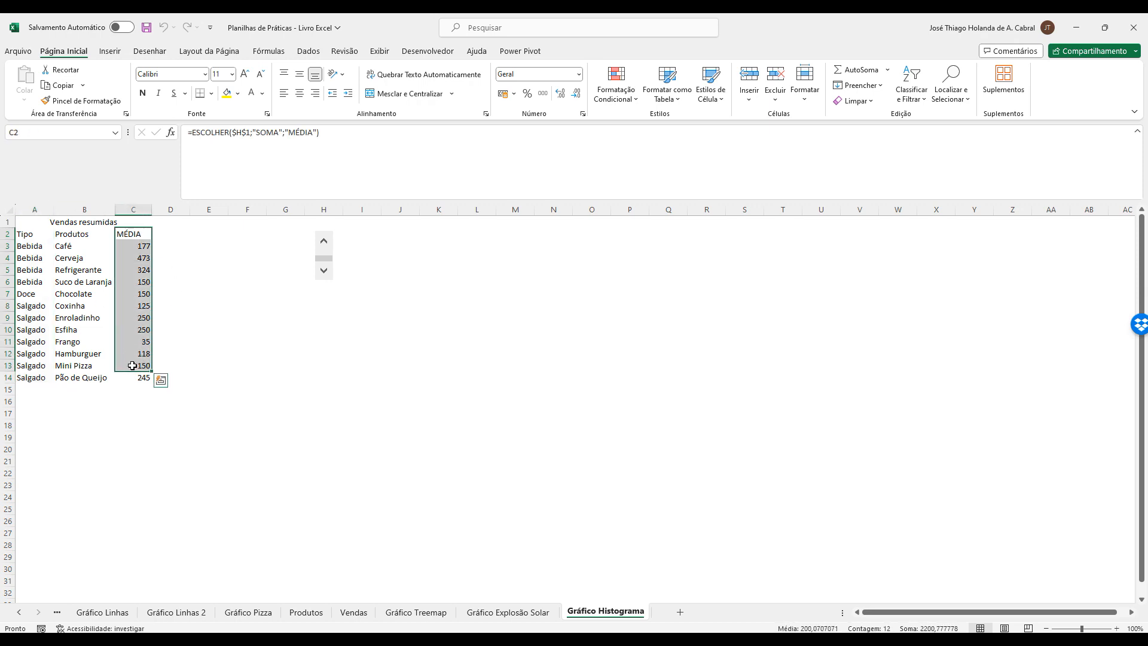
pyautogui.click(135, 377)
pyautogui.moveTo(149, 303); pyautogui.dragTo(147, 293)
pyautogui.click(138, 227)
pyautogui.click(142, 243)
pyautogui.click(143, 237)
# Alternate the table's summary column between SOMA and MÉDIA to compare both sets of values.
pyautogui.click(324, 242)
pyautogui.click(324, 271)
pyautogui.click(324, 243)
pyautogui.click(324, 269)
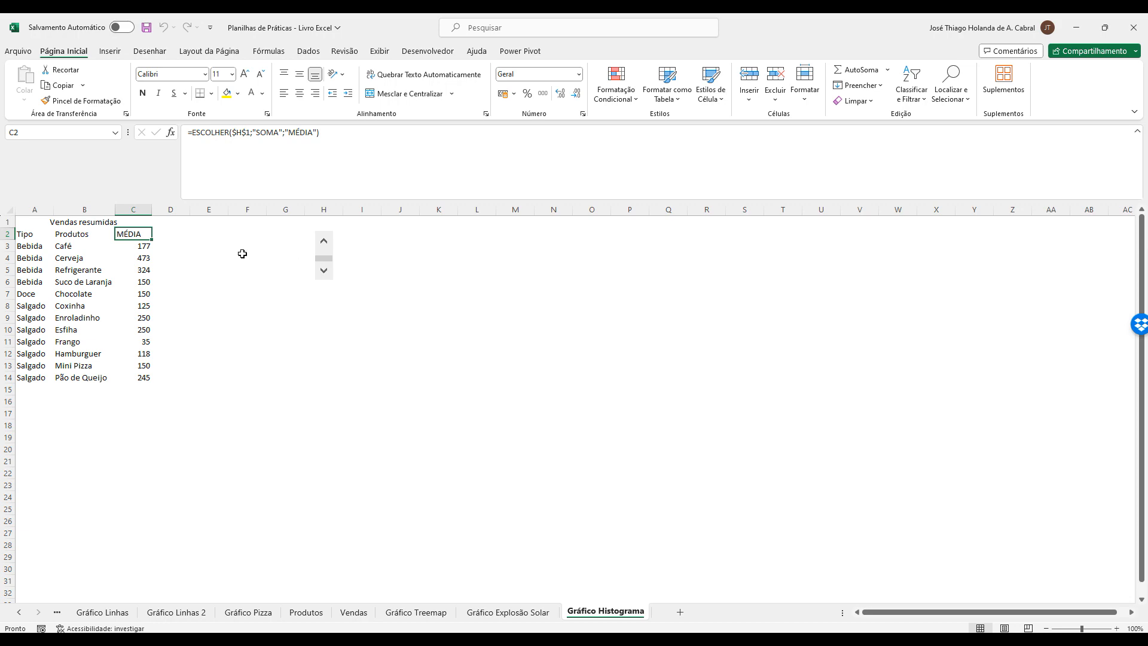
# Check the source records on the Vendas sheet, then return to the summary table on the Gráfico Histograma sheet.
pyautogui.click(353, 613)
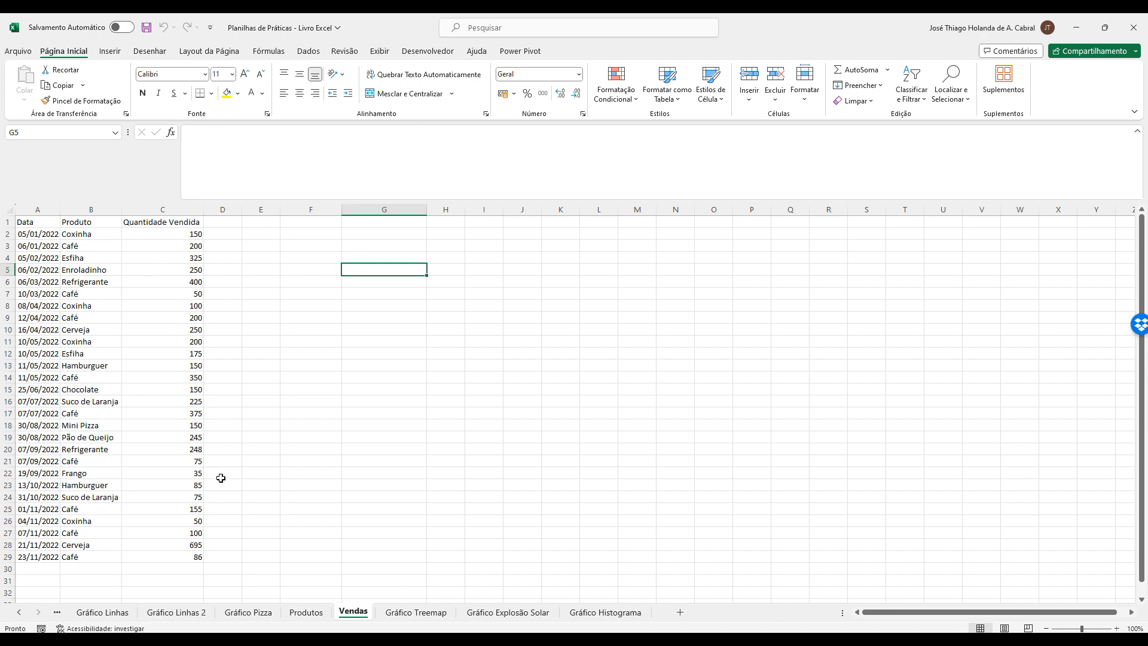
pyautogui.click(606, 612)
pyautogui.click(141, 342)
pyautogui.moveTo(75, 234); pyautogui.dragTo(141, 378)
pyautogui.click(260, 375)
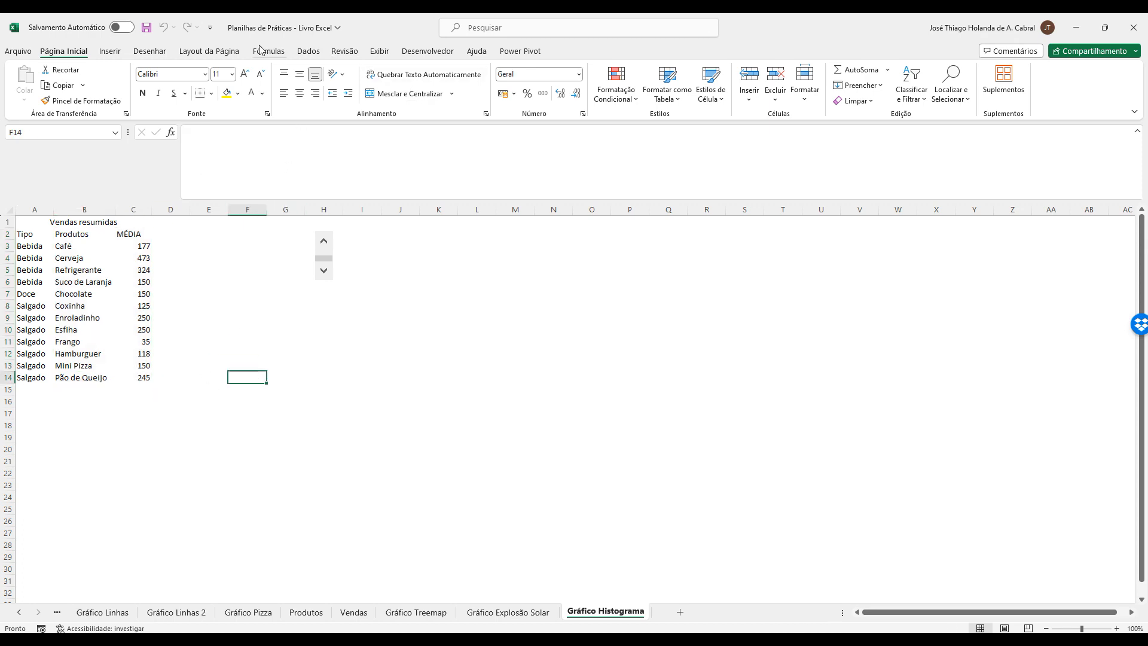
# Insert an empty Histograma chart and place it below and beside the scroll control.
pyautogui.click(110, 50)
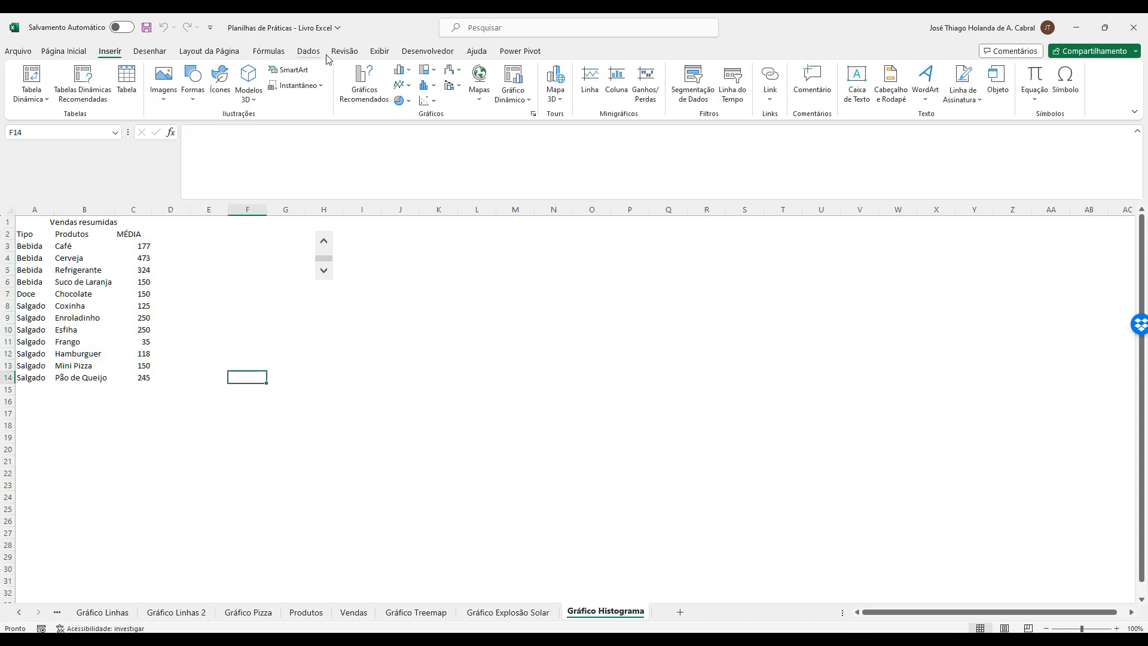
pyautogui.click(428, 91)
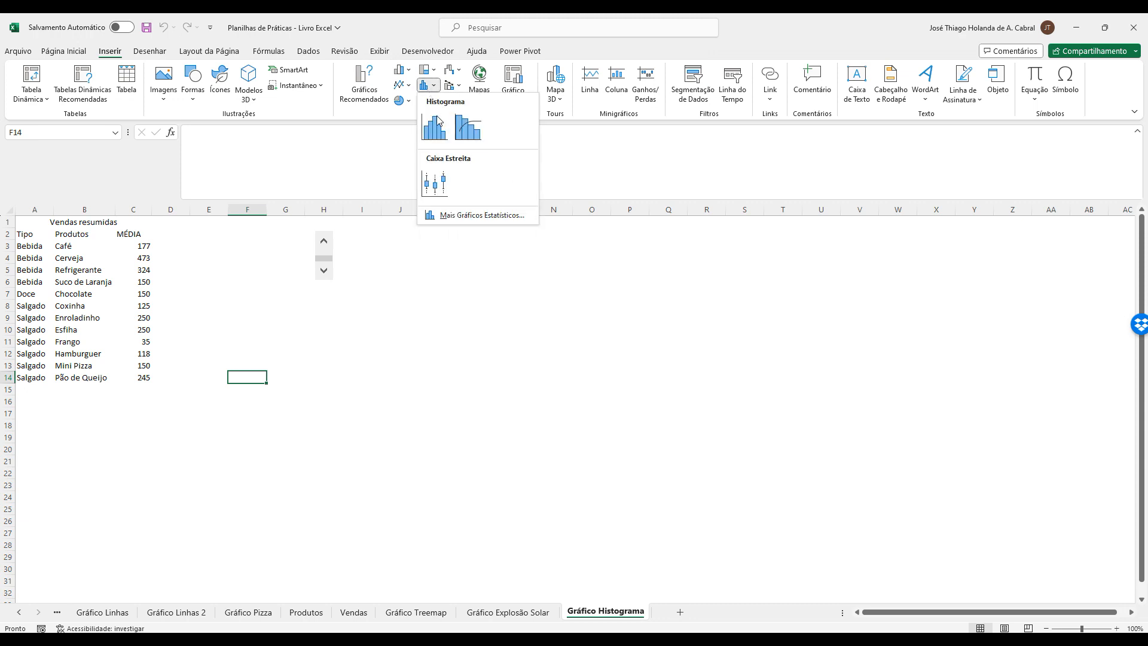
pyautogui.click(436, 86)
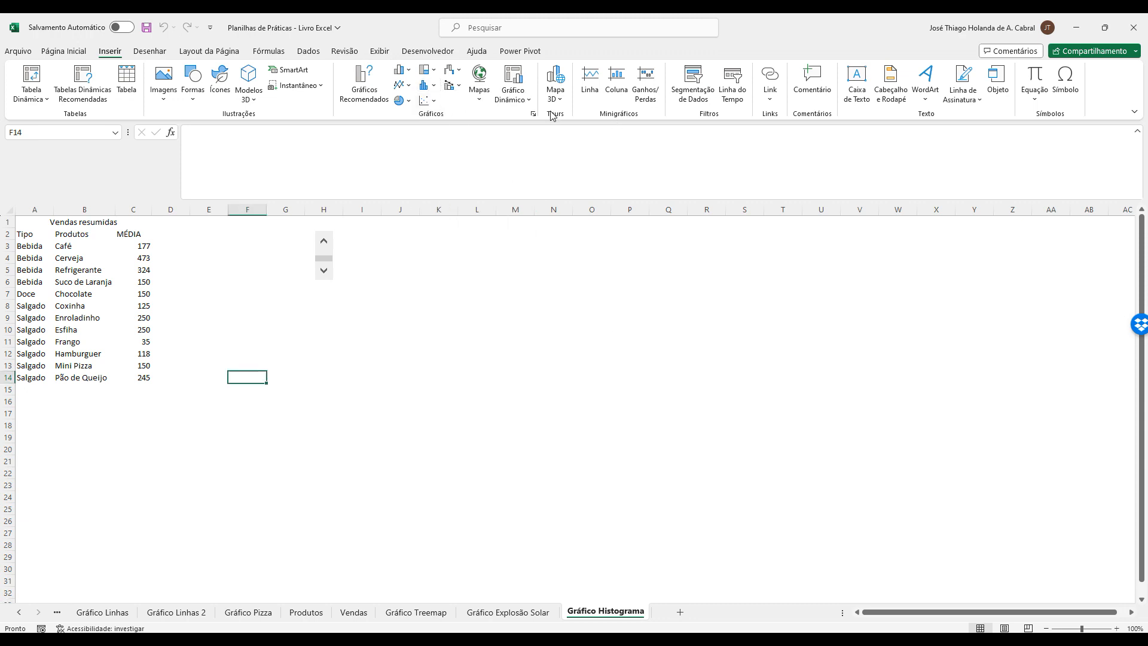
pyautogui.click(579, 363)
pyautogui.click(427, 84)
pyautogui.click(436, 125)
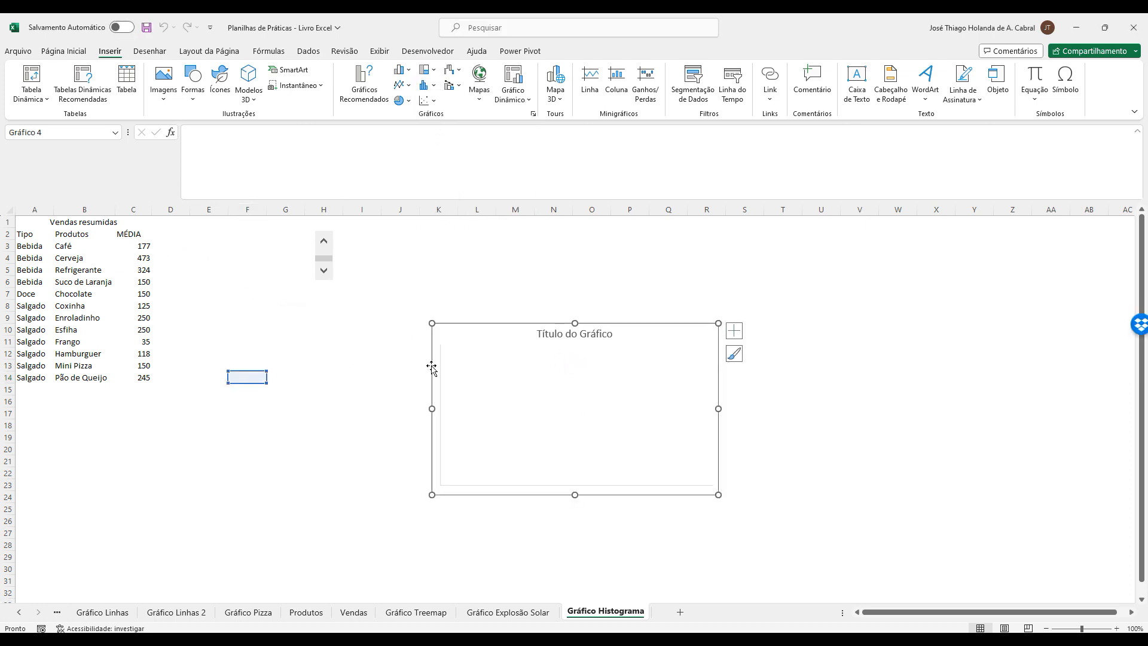
pyautogui.moveTo(495, 324); pyautogui.dragTo(430, 317)
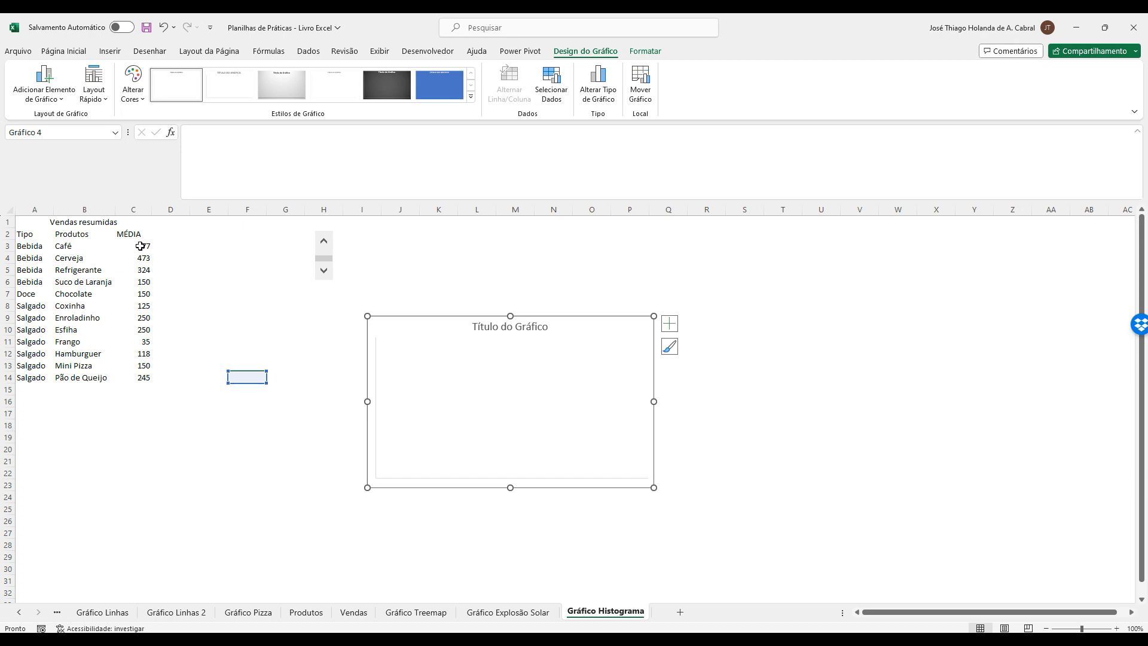
# Set the histogram's data range to 'Gráfico Histograma'!$C$2:$C$14 and review its series in the data source settings.
pyautogui.moveTo(129, 246); pyautogui.dragTo(141, 375)
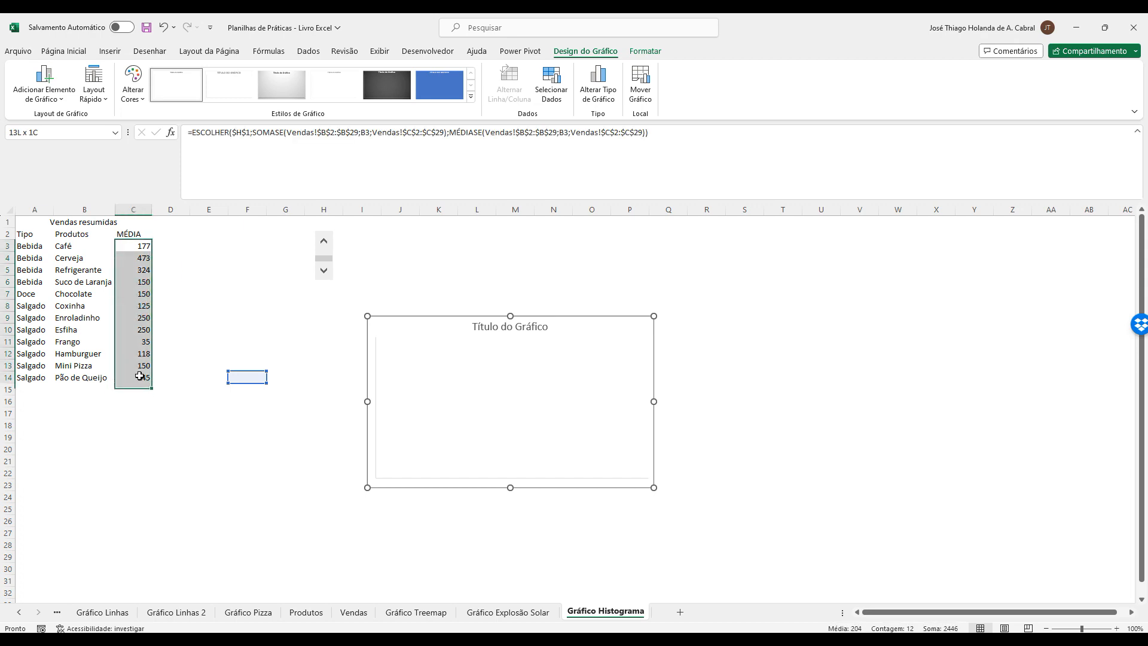
pyautogui.click(424, 378)
pyautogui.click(562, 100)
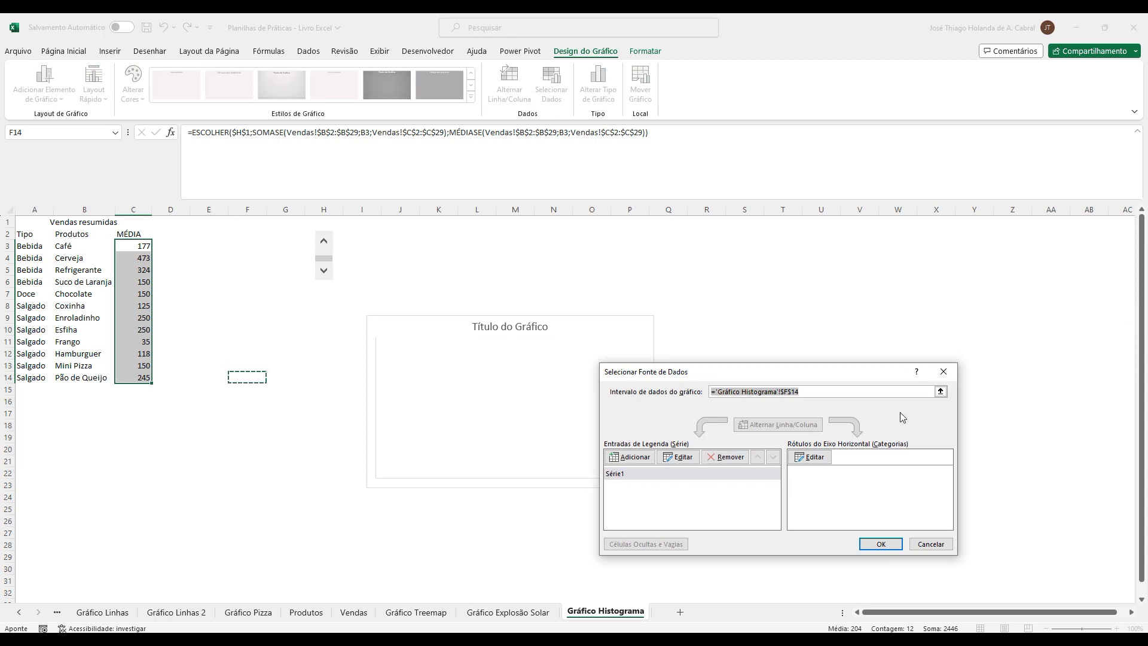
pyautogui.click(941, 392)
pyautogui.moveTo(134, 235); pyautogui.dragTo(150, 380)
pyautogui.click(947, 392)
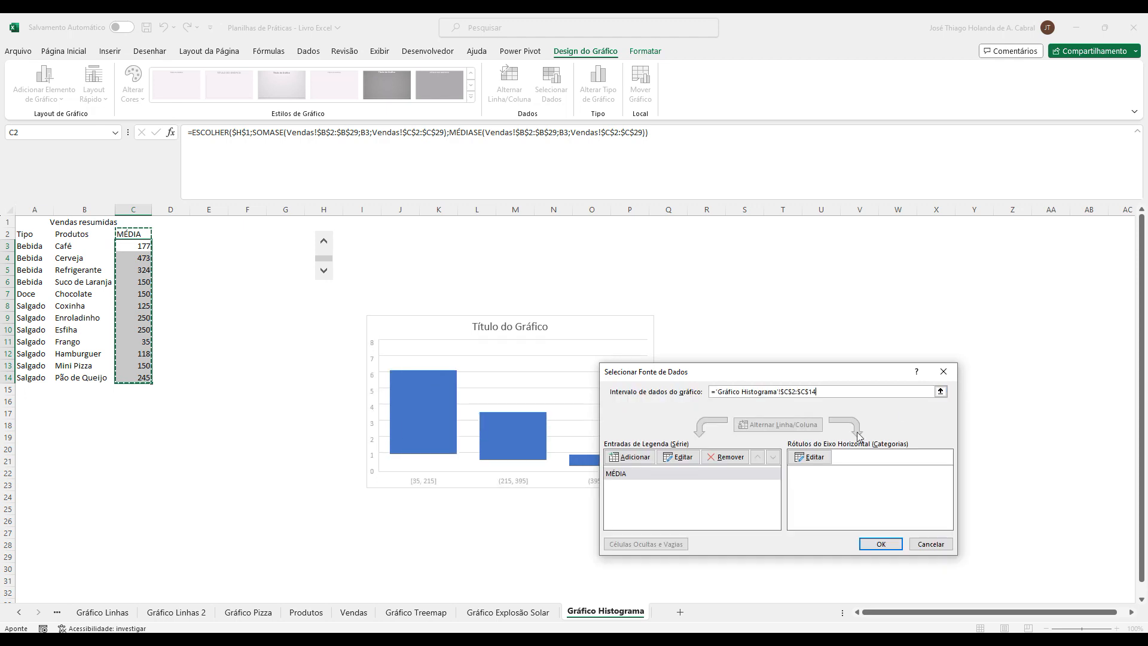
pyautogui.click(881, 545)
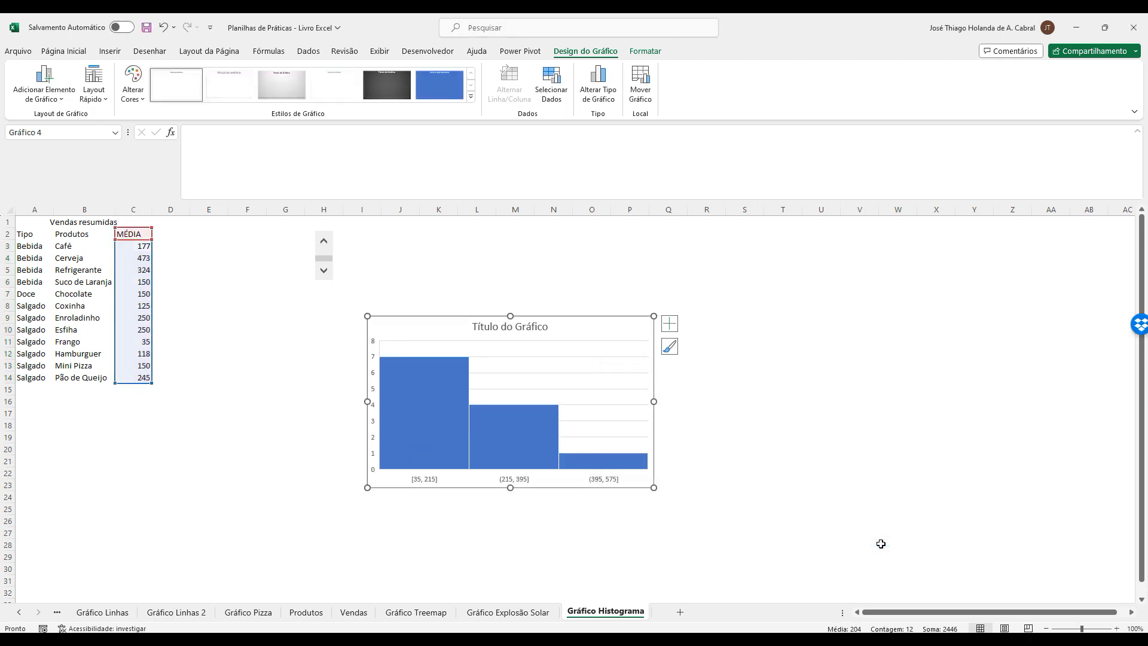
pyautogui.click(551, 84)
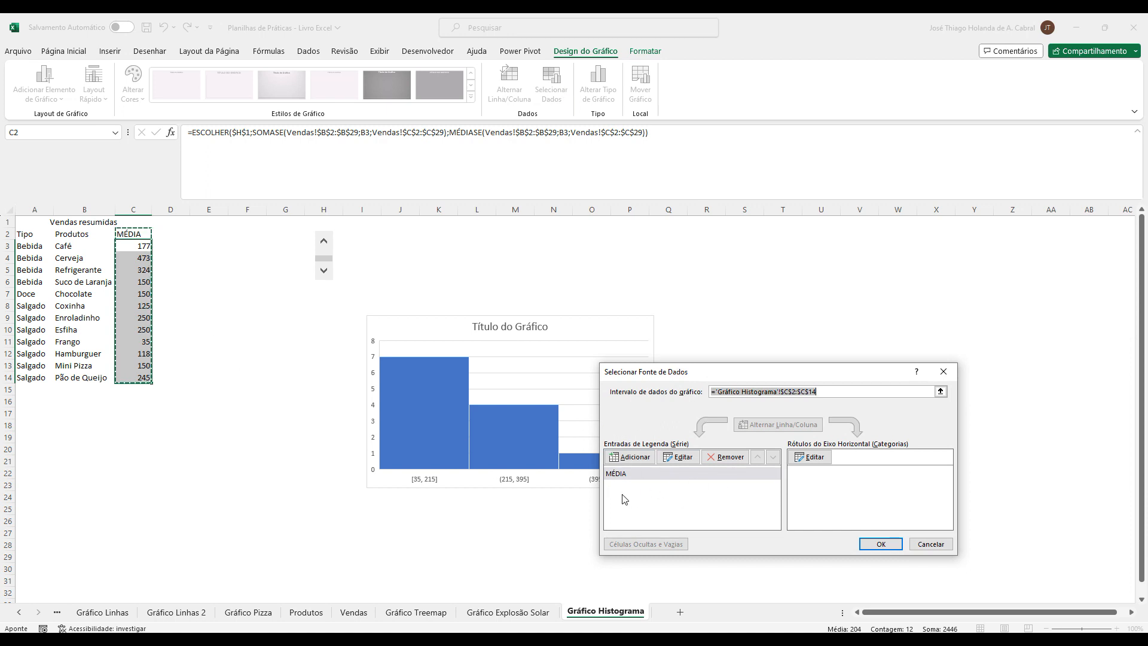
pyautogui.click(884, 548)
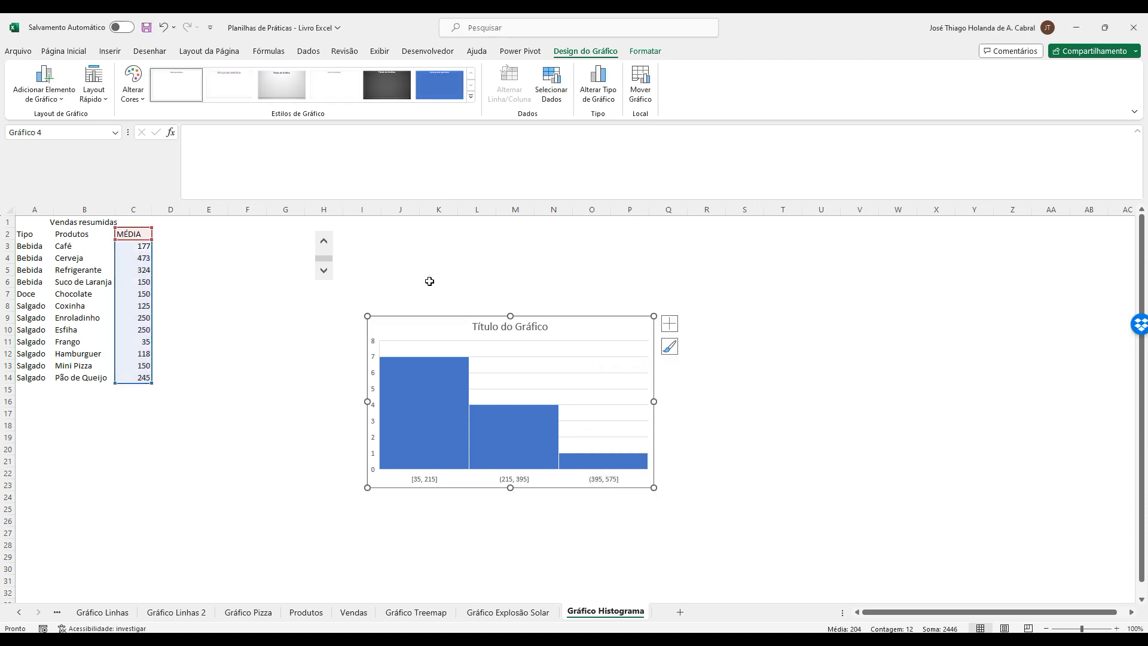
# Switch repeatedly between SOMA and MÉDIA with the scroll control to check how the histogram updates.
pyautogui.click(324, 272)
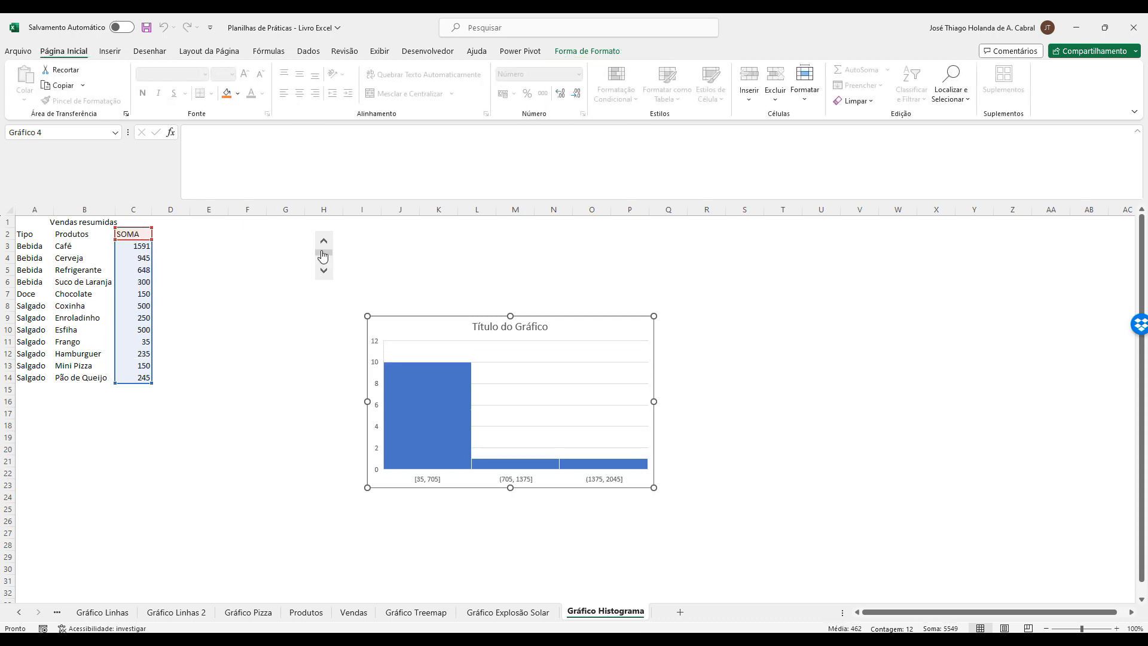
pyautogui.click(325, 244)
pyautogui.click(326, 272)
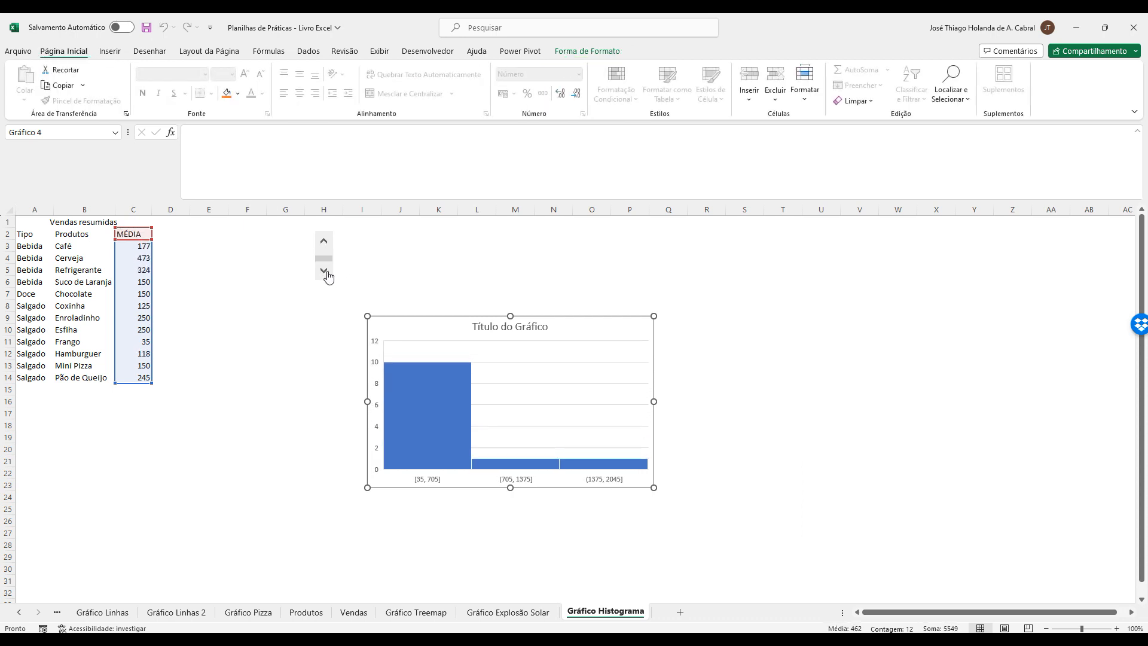
pyautogui.click(325, 243)
pyautogui.click(326, 273)
pyautogui.click(325, 243)
pyautogui.click(327, 273)
pyautogui.click(326, 244)
pyautogui.click(326, 272)
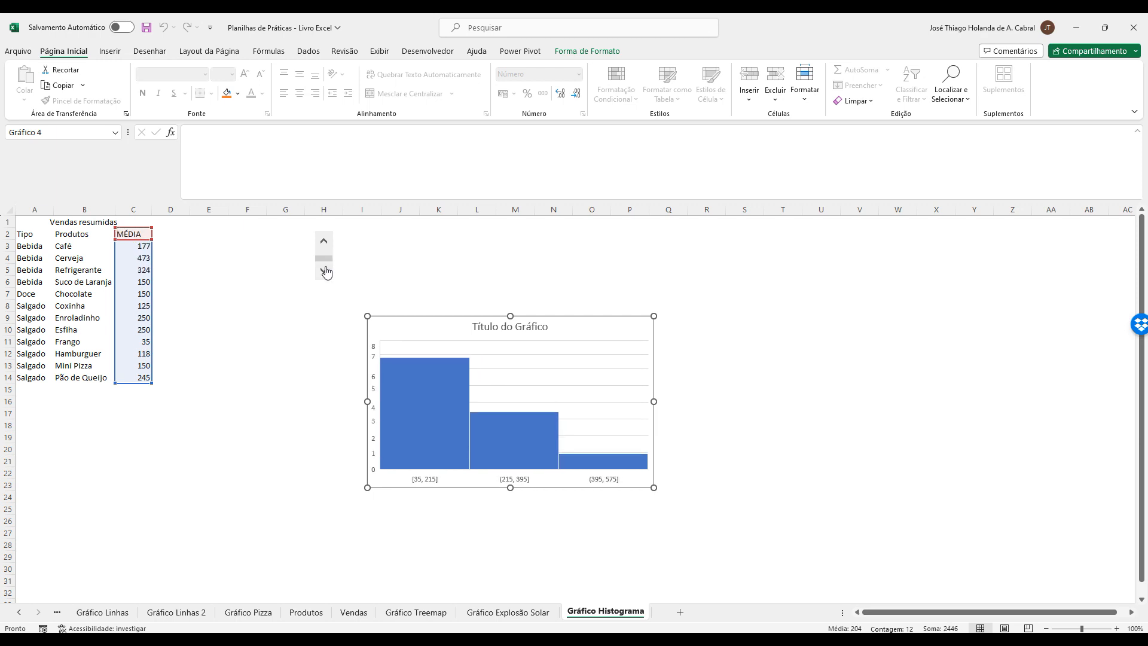
pyautogui.click(324, 243)
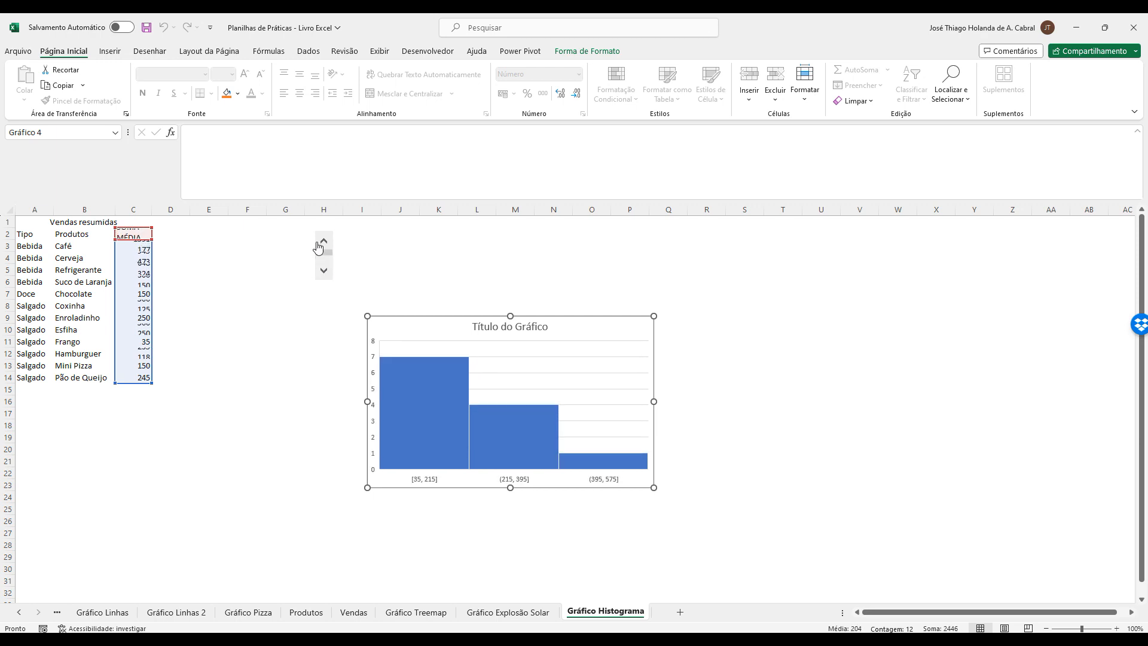
pyautogui.click(325, 273)
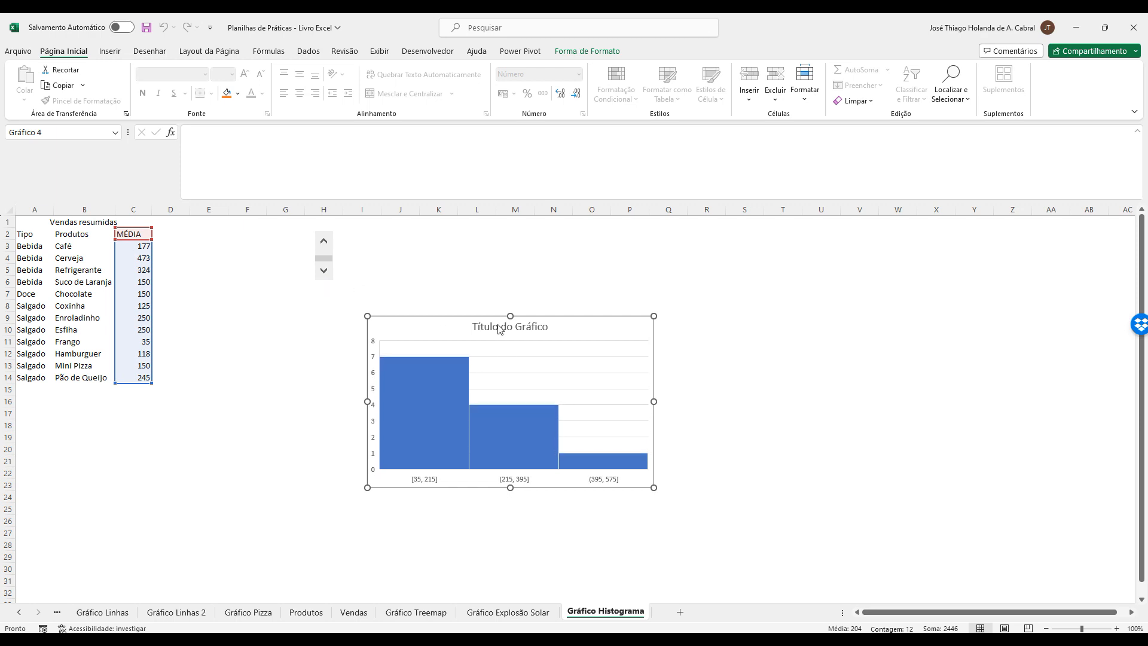
# Move the histogram up level with the scroll control and compare its SOMA and MÉDIA versions.
pyautogui.moveTo(458, 313); pyautogui.dragTo(459, 232)
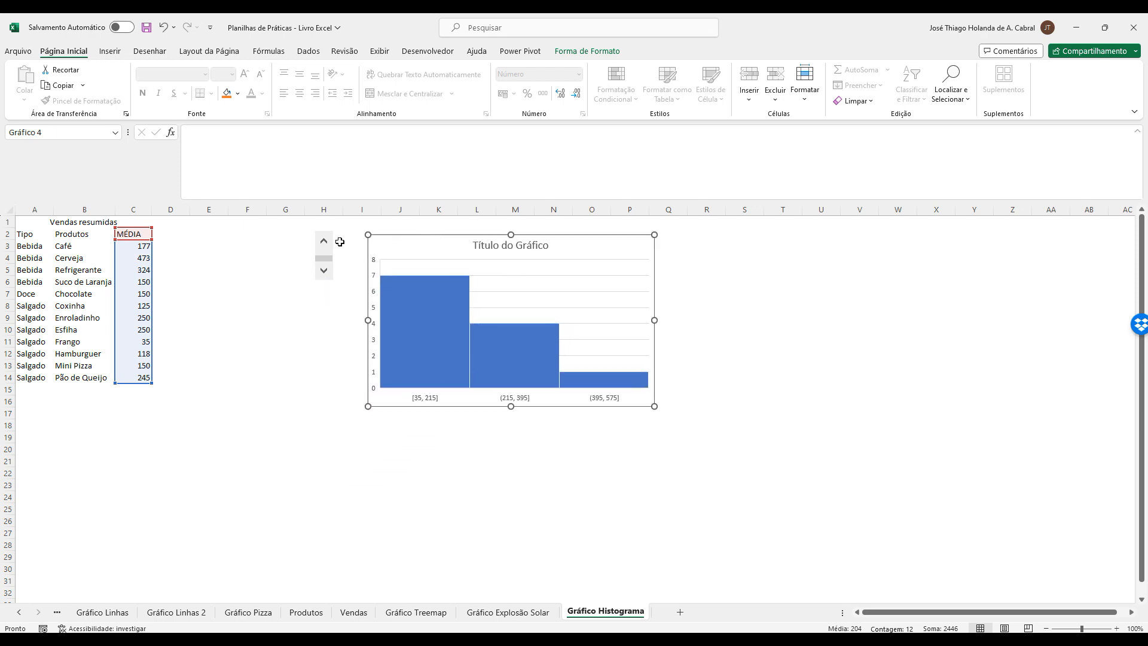
pyautogui.click(322, 256)
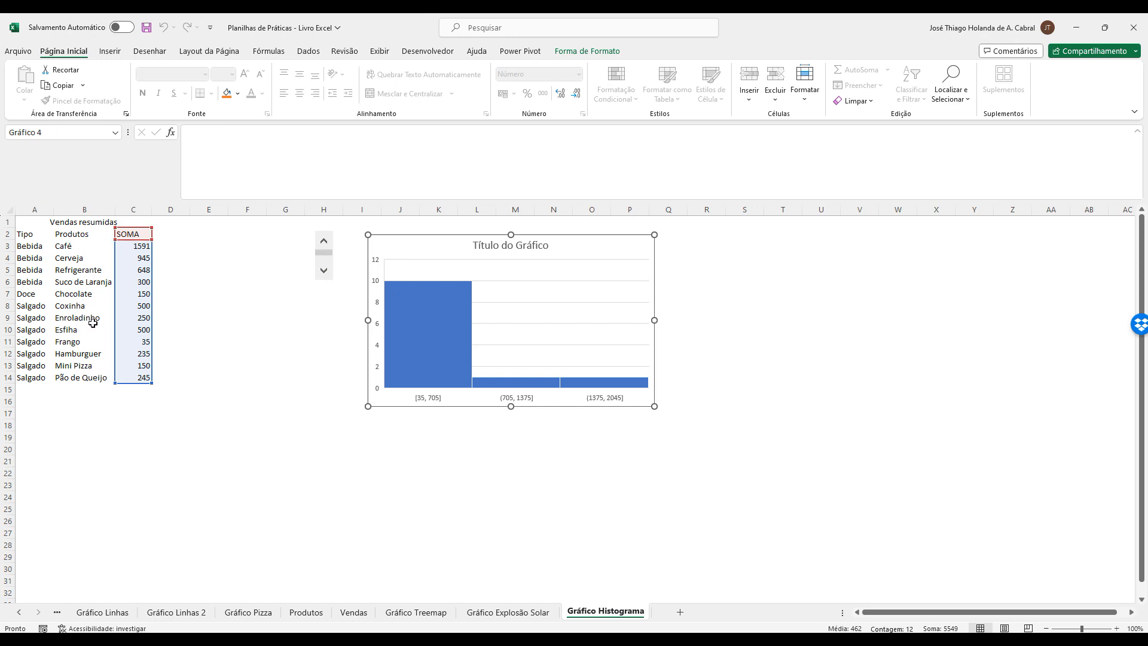
pyautogui.click(326, 272)
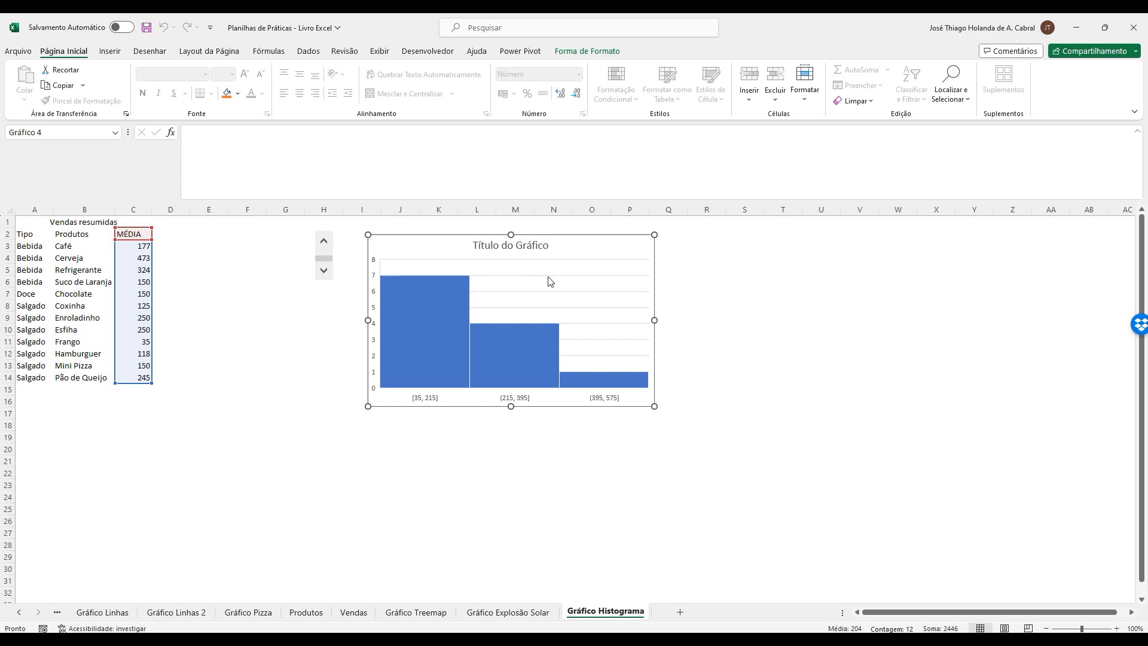
pyautogui.click(637, 247)
pyautogui.click(670, 242)
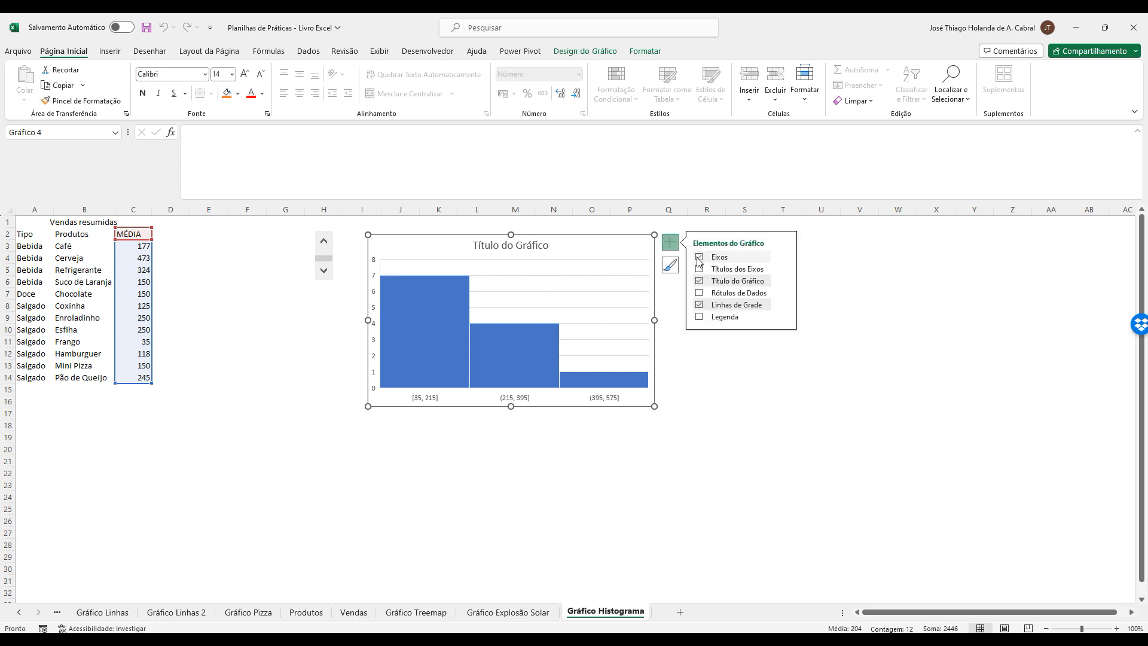
pyautogui.click(700, 258)
pyautogui.click(700, 258)
pyautogui.click(671, 380)
# Compare the histogram's bars and class intervals while switching to SOMA and back to MÉDIA with the scroll control.
pyautogui.click(446, 299)
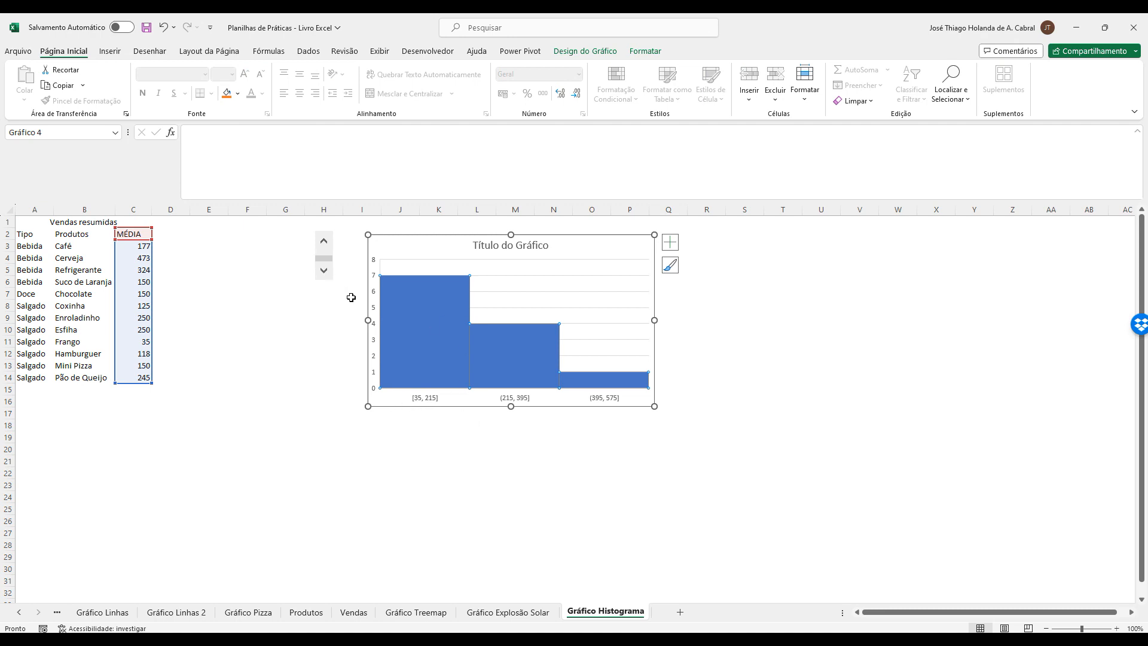
pyautogui.click(331, 242)
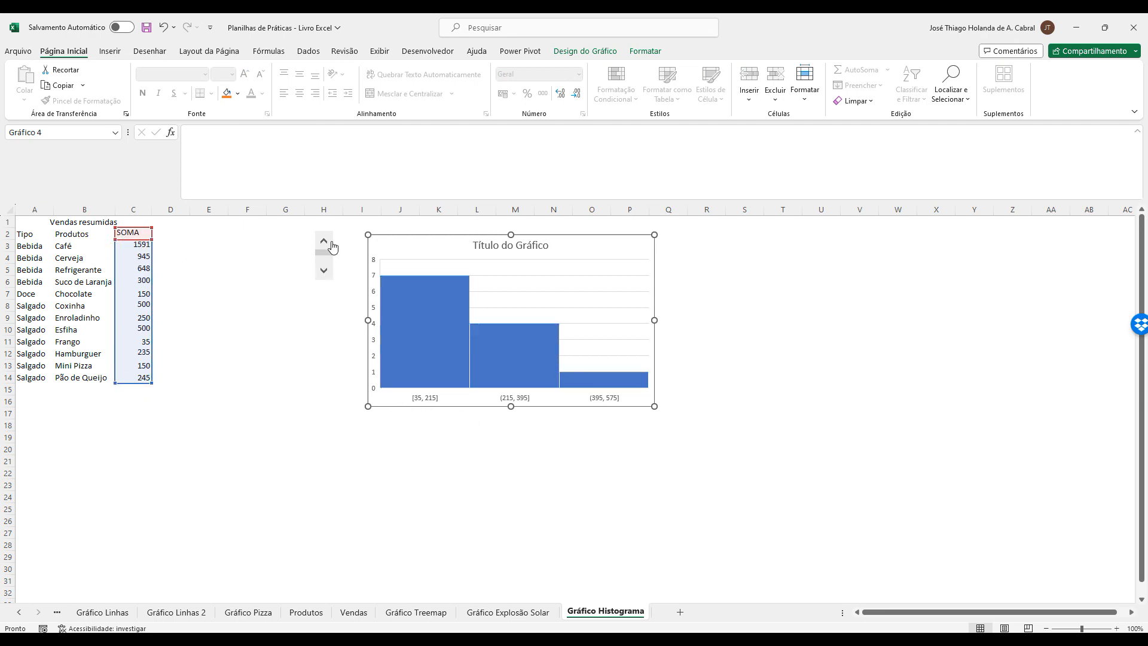
pyautogui.click(324, 270)
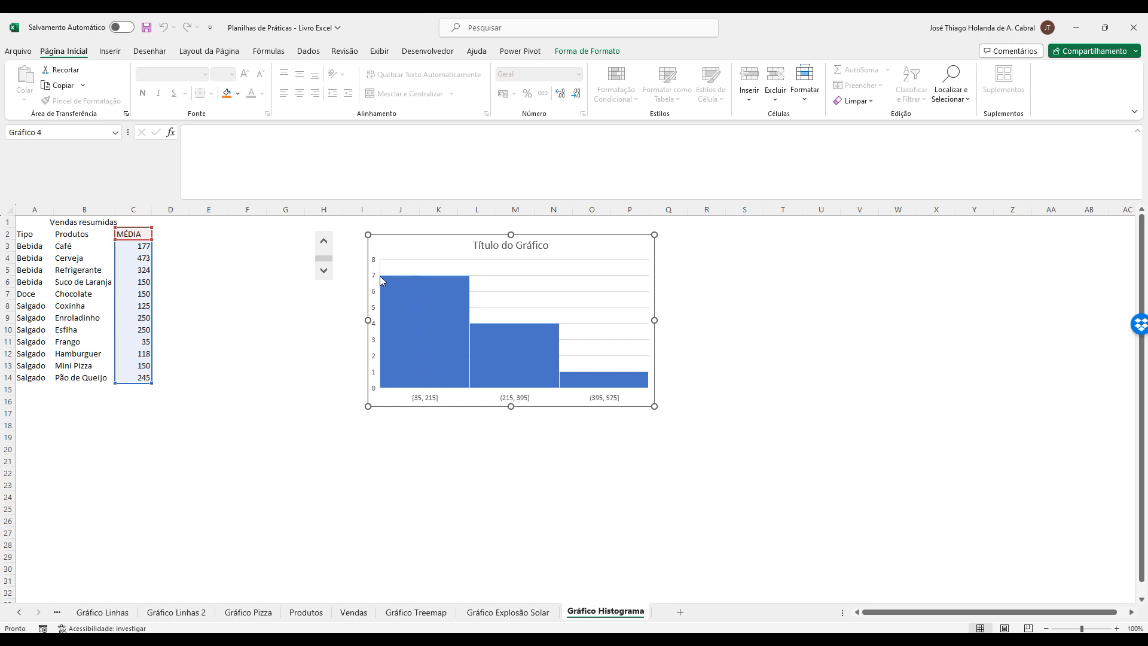
pyautogui.moveTo(381, 279)
pyautogui.moveTo(515, 390)
pyautogui.moveTo(611, 383)
# Remove the histogram's gridlines and show its data labels, keeping the chart title.
pyautogui.click(649, 254)
pyautogui.click(670, 241)
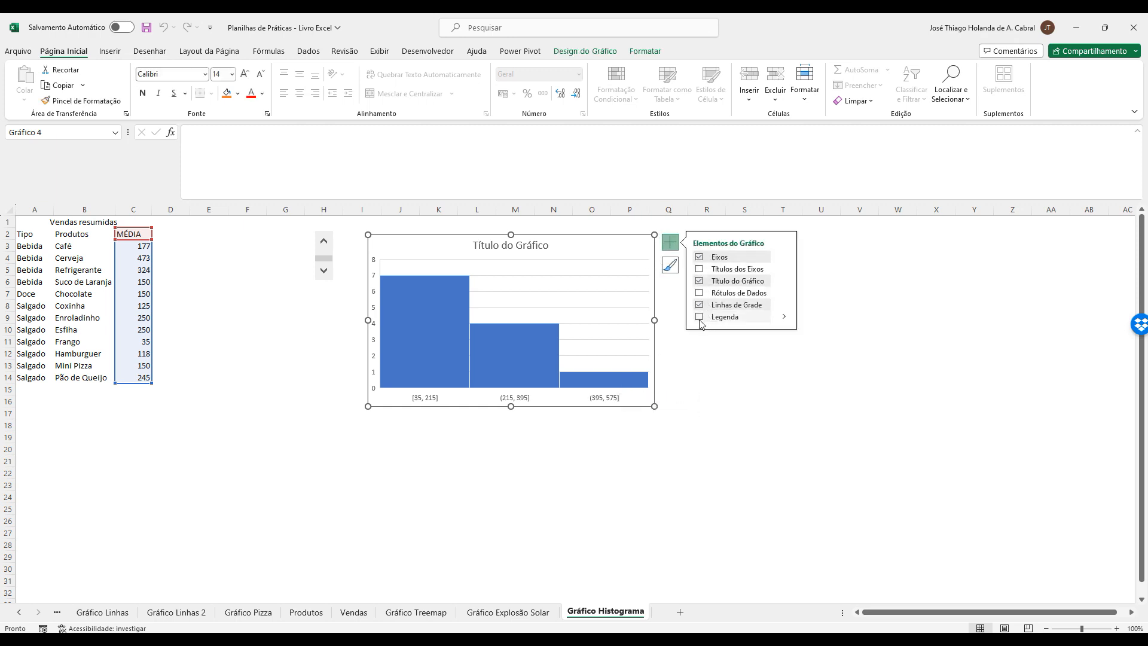
pyautogui.click(700, 281)
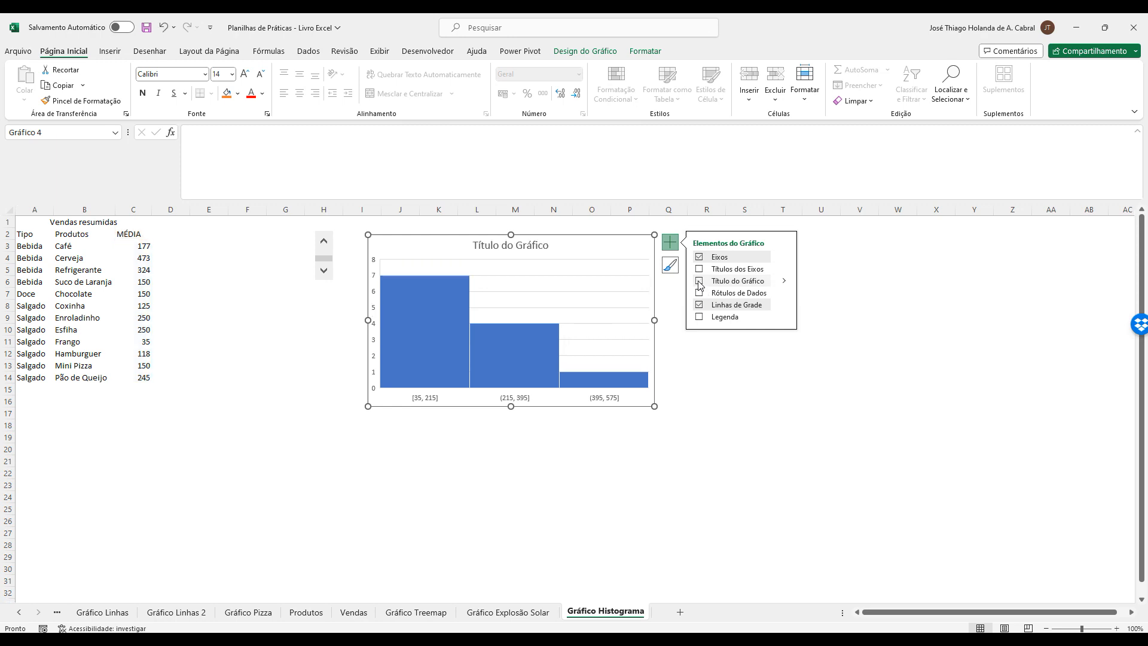
pyautogui.click(699, 305)
pyautogui.click(700, 293)
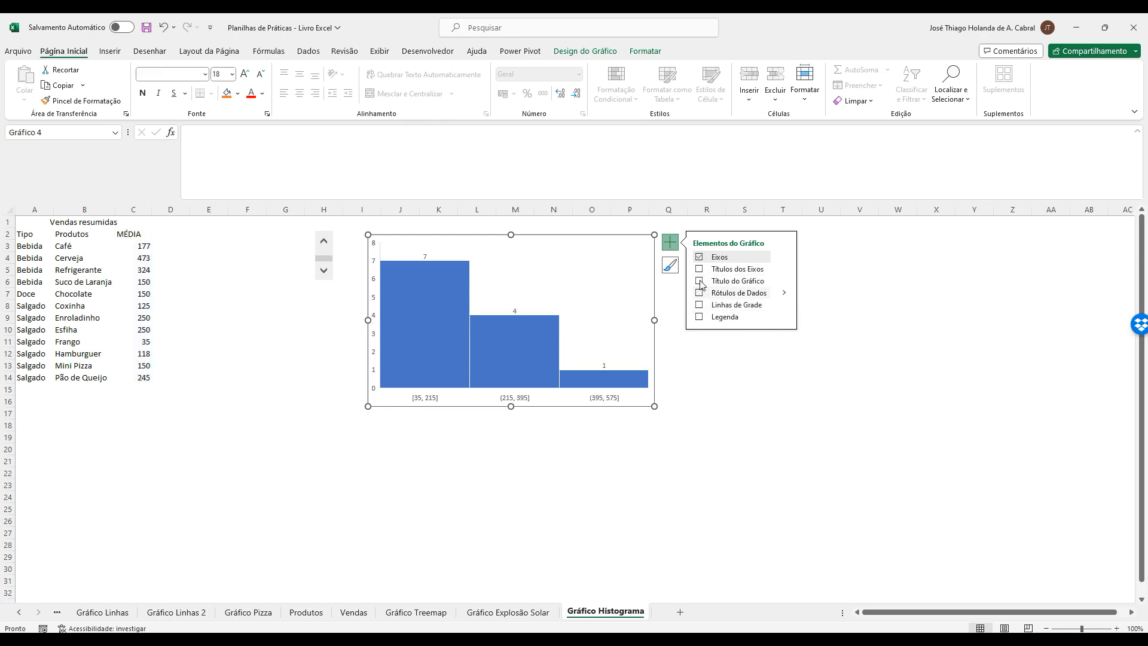
pyautogui.click(699, 281)
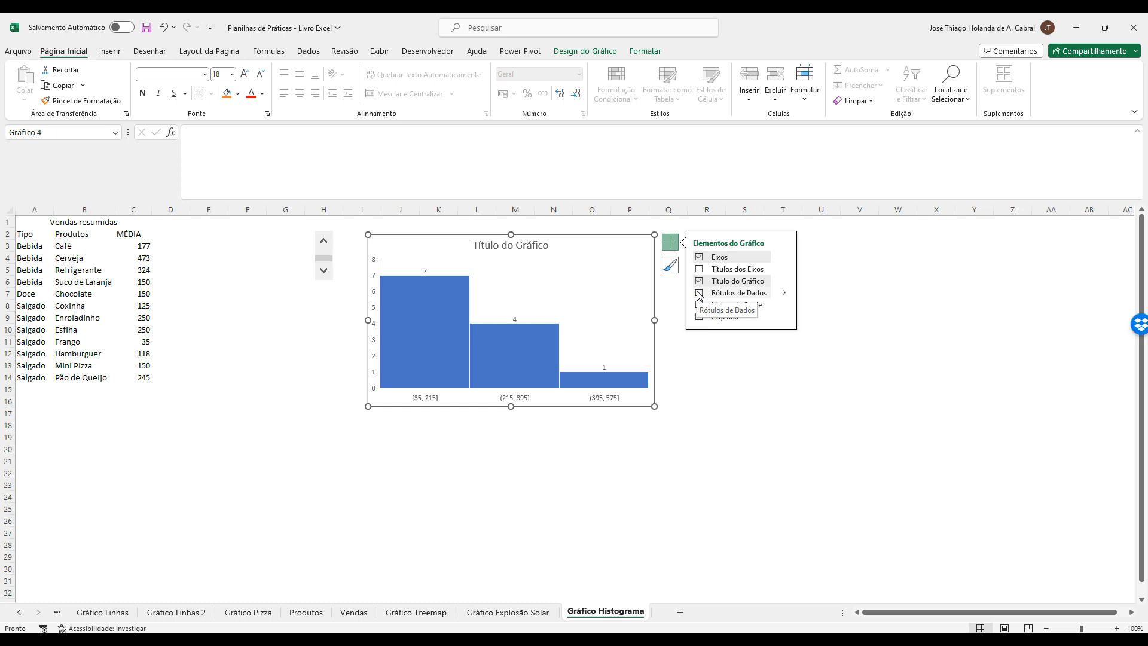
# Hide the histogram's vertical axis, keeping only the main horizontal axis.
pyautogui.click(699, 258)
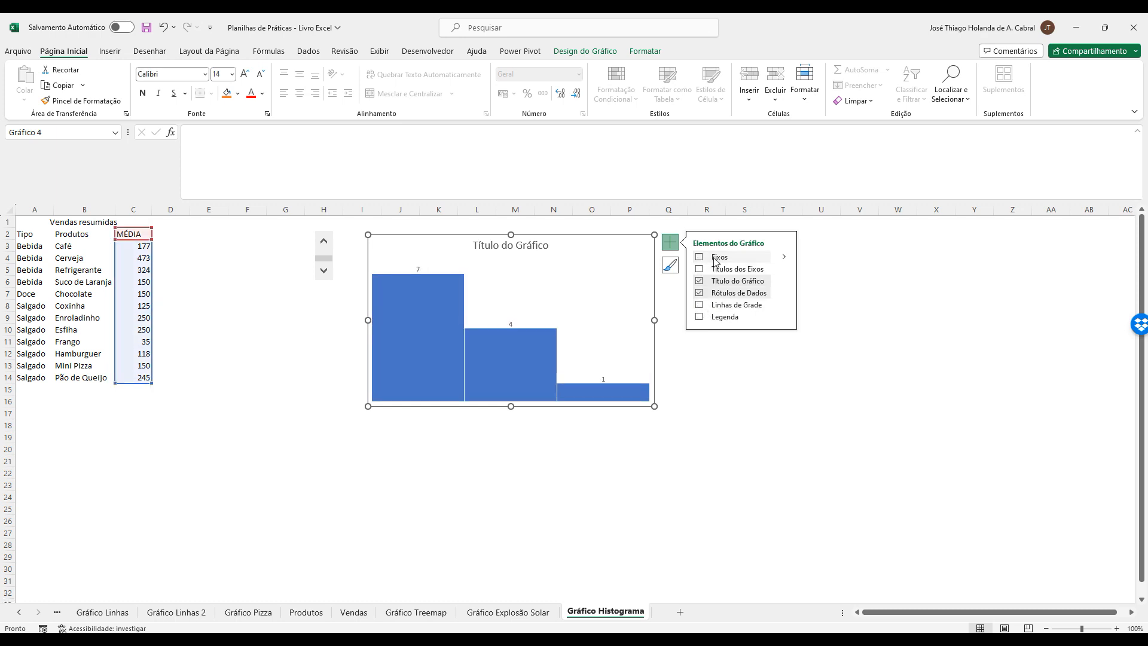
pyautogui.click(785, 257)
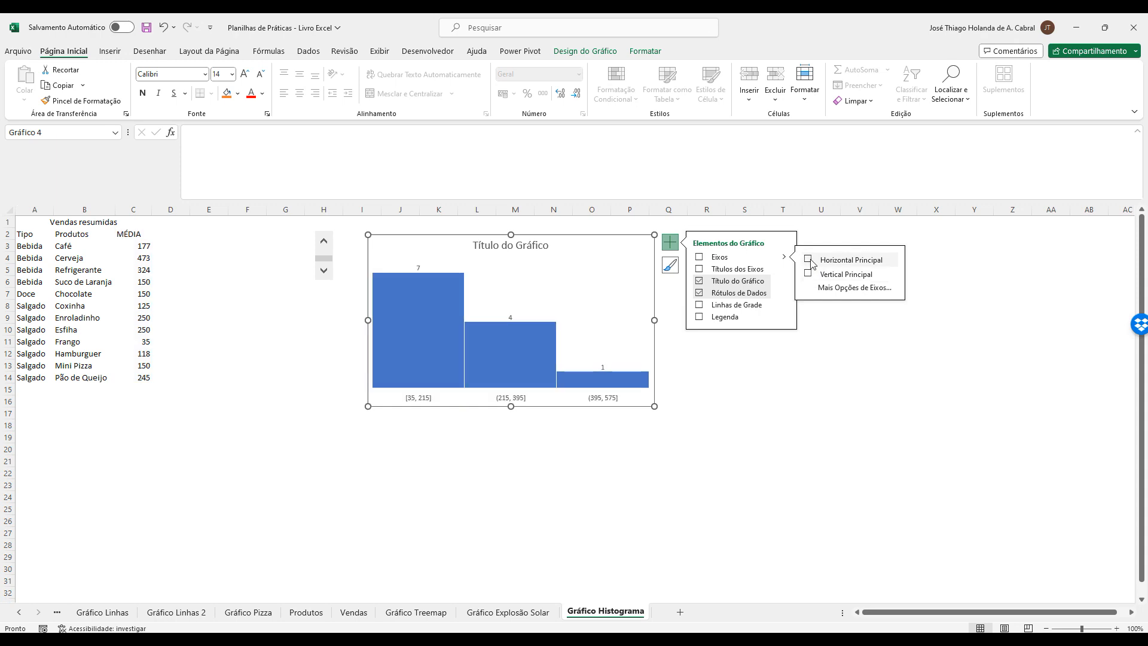
pyautogui.click(812, 262)
pyautogui.click(859, 430)
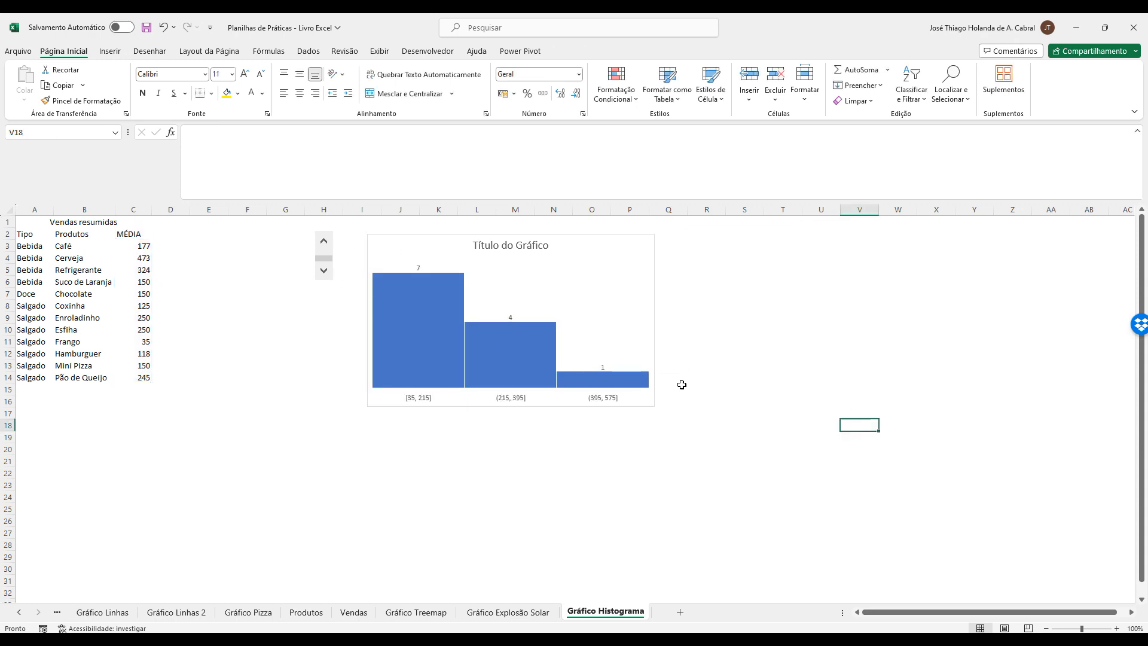
# Change the histogram's chart title to "Distribuição dos dados".
pyautogui.doubleClick(513, 245)
pyautogui.tripleClick(515, 246)
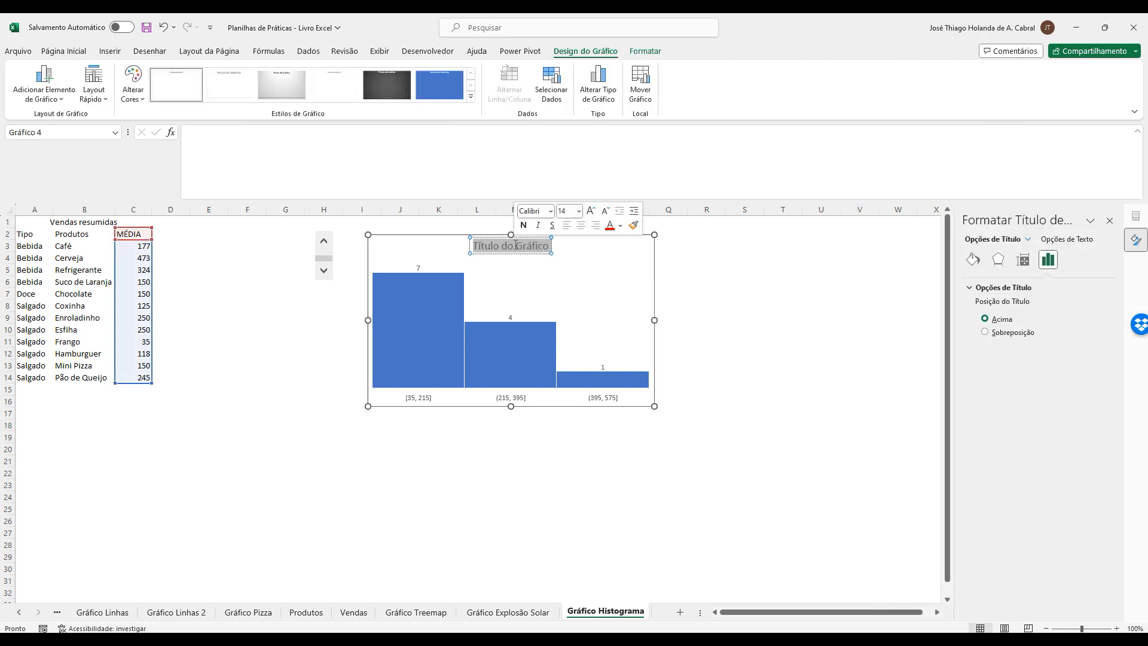
pyautogui.write('dISTRIBUI')
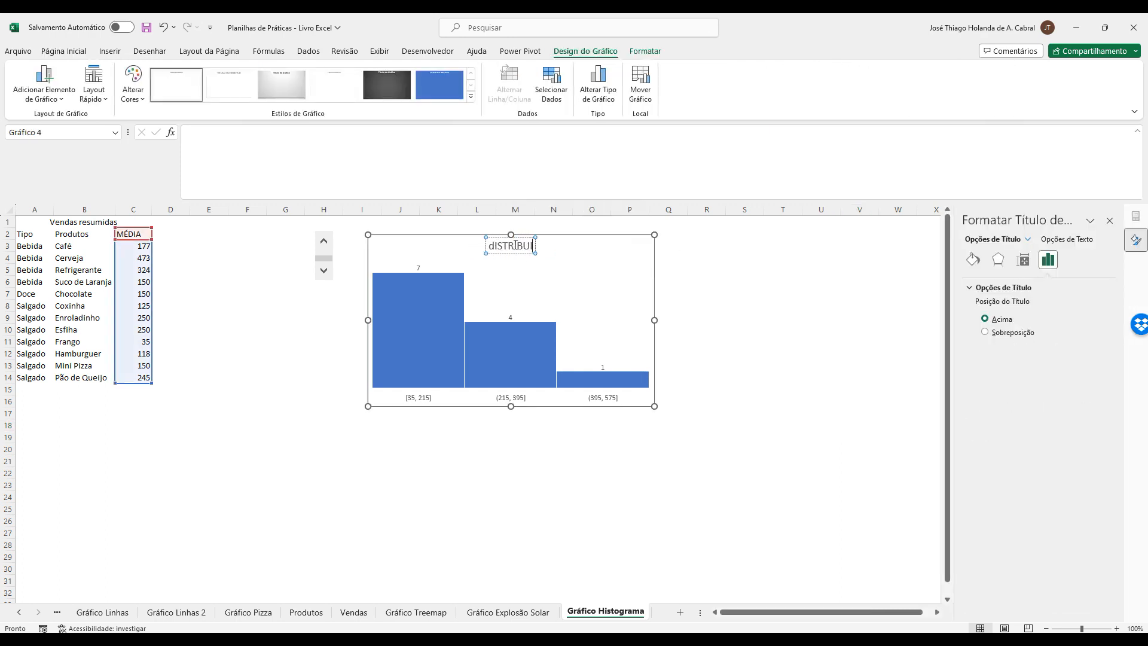
pyautogui.write('ÇÃO')
pyautogui.press('BackSpace')
pyautogui.press('BackSpace')
pyautogui.press('BackSpace')
pyautogui.press('BackSpace')
pyautogui.press('BackSpace')
pyautogui.press('BackSpace')
pyautogui.press('BackSpace')
pyautogui.press('BackSpace')
pyautogui.press('BackSpace')
pyautogui.press('BackSpace')
pyautogui.press('BackSpace')
pyautogui.press('BackSpace')
pyautogui.write('Distribu')
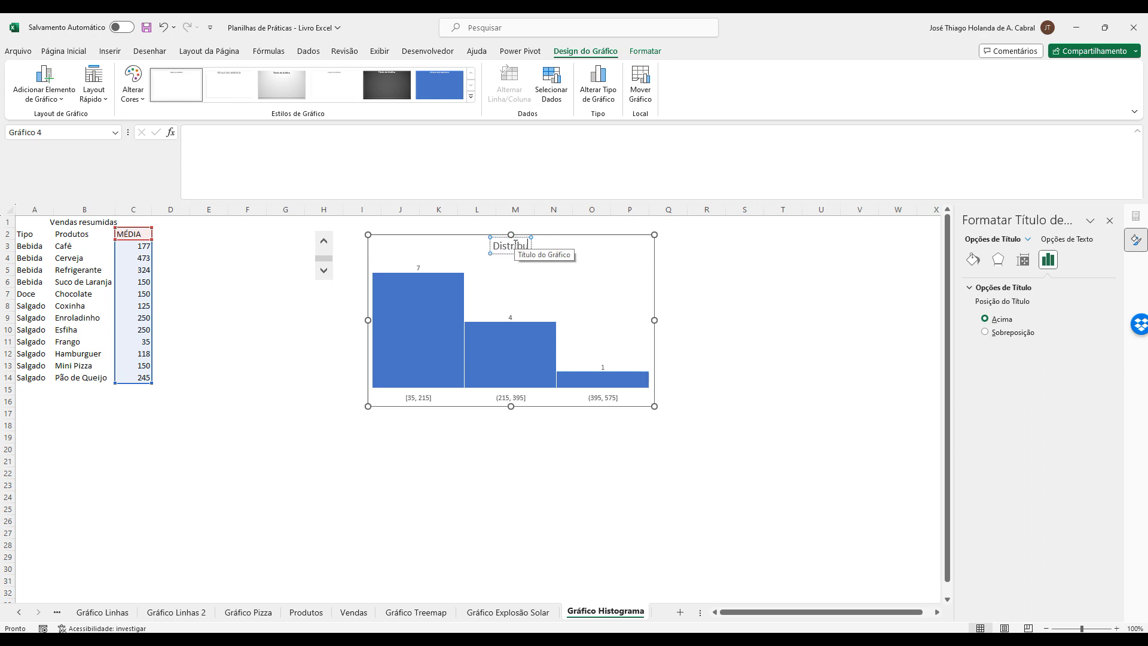
pyautogui.write('ição dos dados')
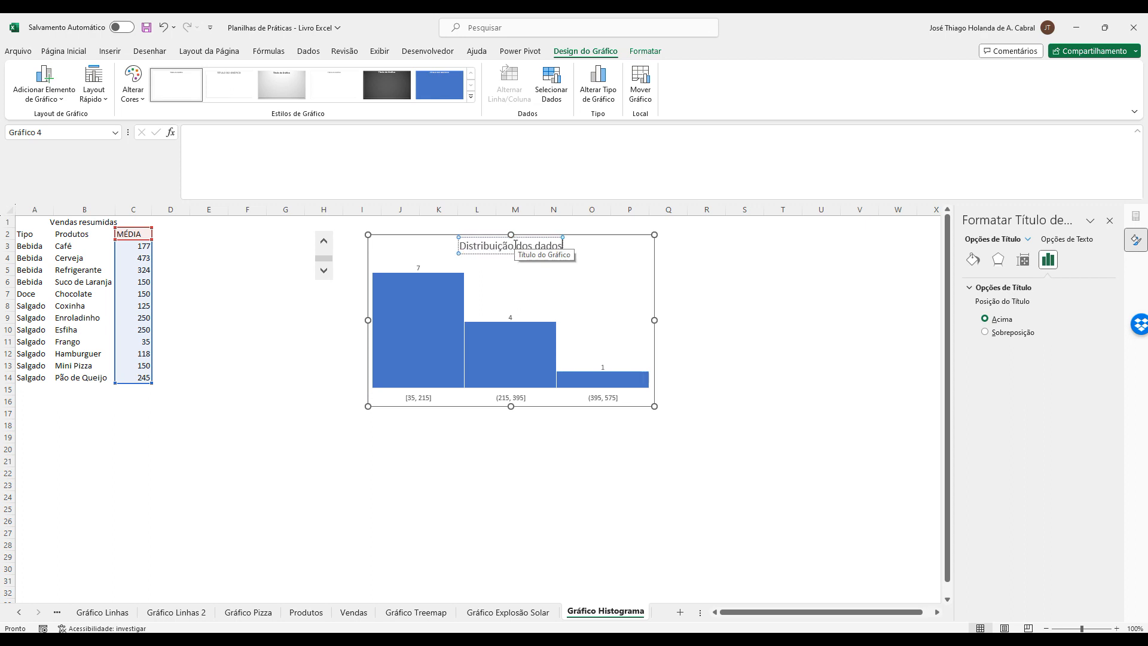
pyautogui.click(778, 295)
# Deselect the chart and switch the summarised table and histogram to SOMA with the scroll control.
pyautogui.click(604, 270)
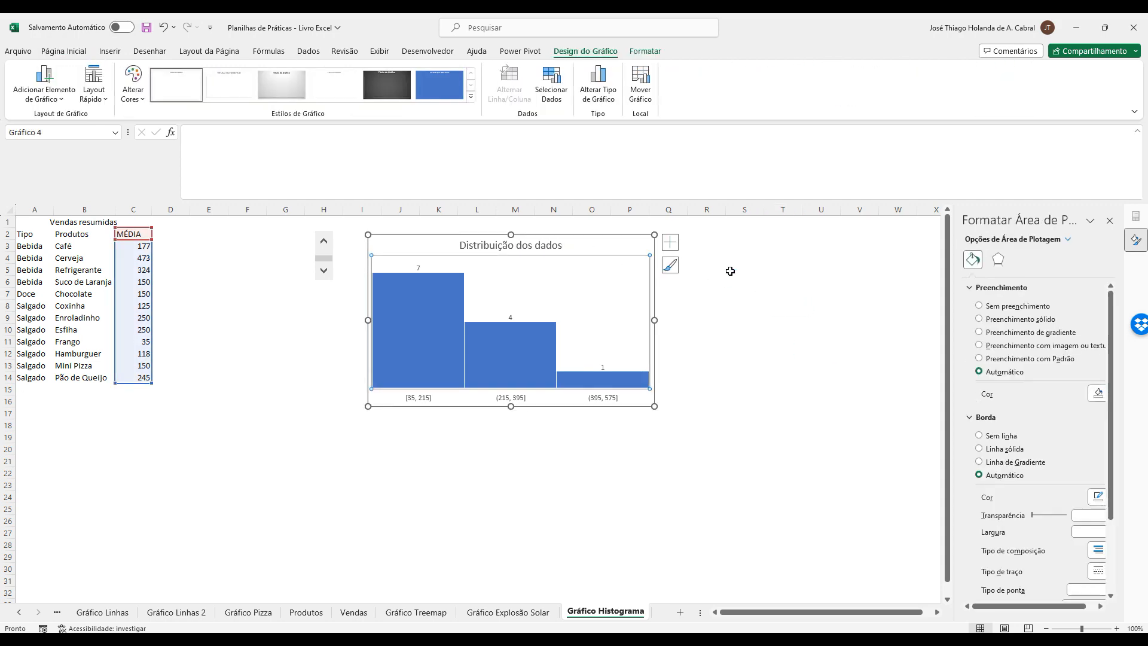
pyautogui.click(730, 271)
pyautogui.click(324, 242)
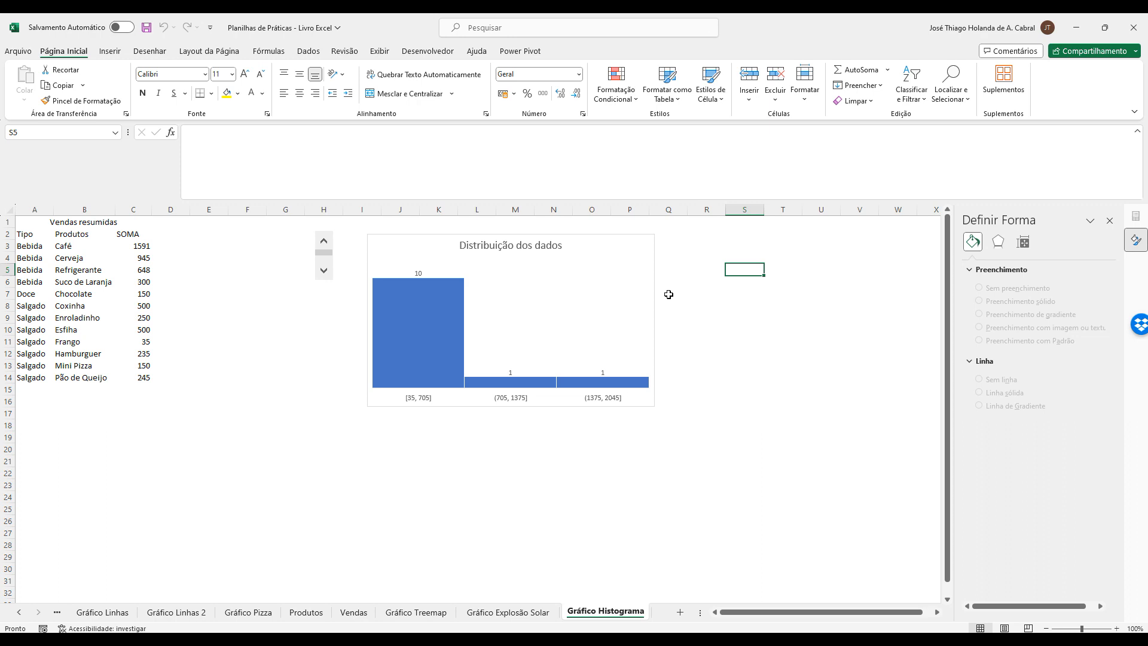
# Insert a second empty histogram and place it directly below the "Distribuição dos dados" chart.
pyautogui.click(108, 52)
pyautogui.click(429, 87)
pyautogui.click(435, 126)
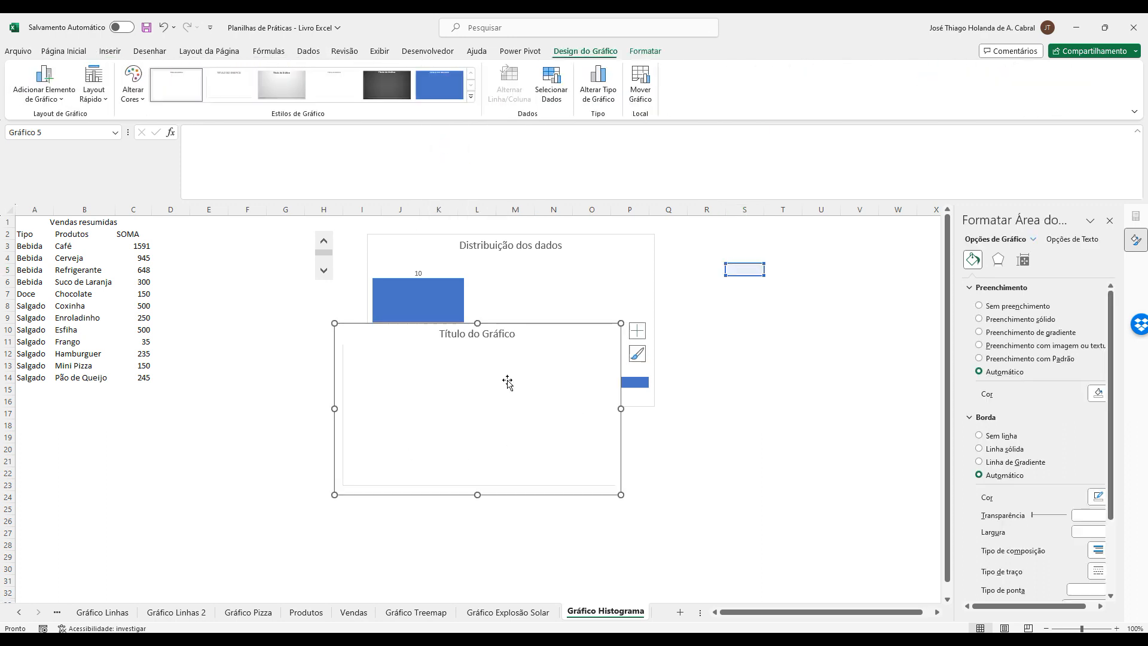
pyautogui.moveTo(547, 323); pyautogui.dragTo(580, 419)
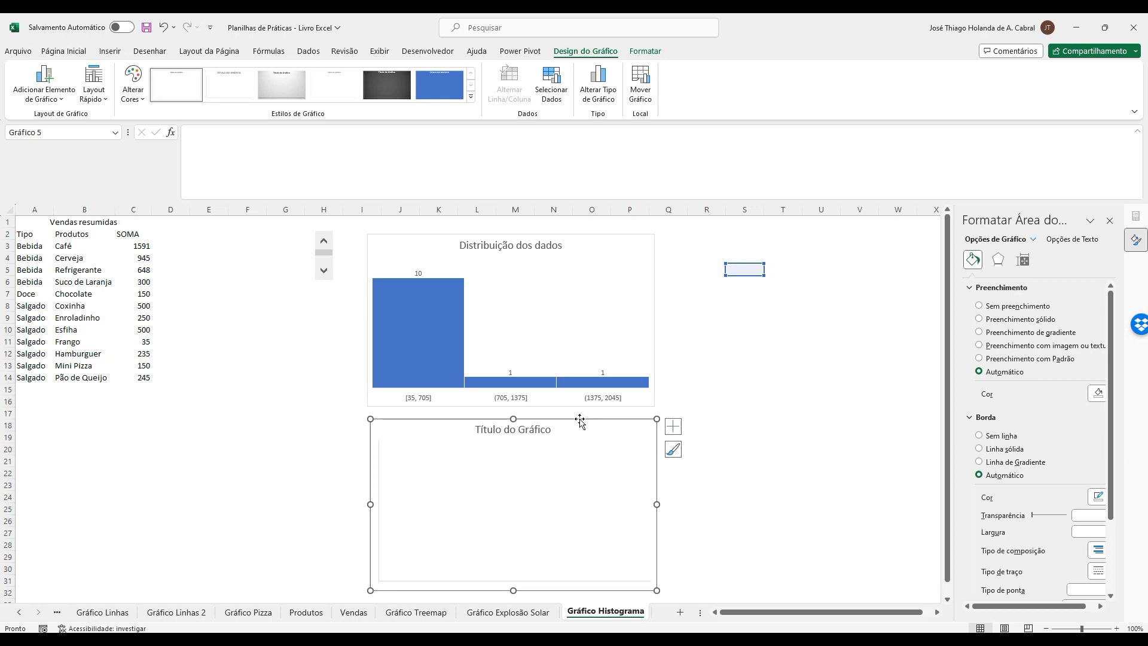
# Set the second histogram's data range to the Preço Unitário column, =Produtos!$E$1:$E$28.
pyautogui.click(551, 84)
pyautogui.click(947, 392)
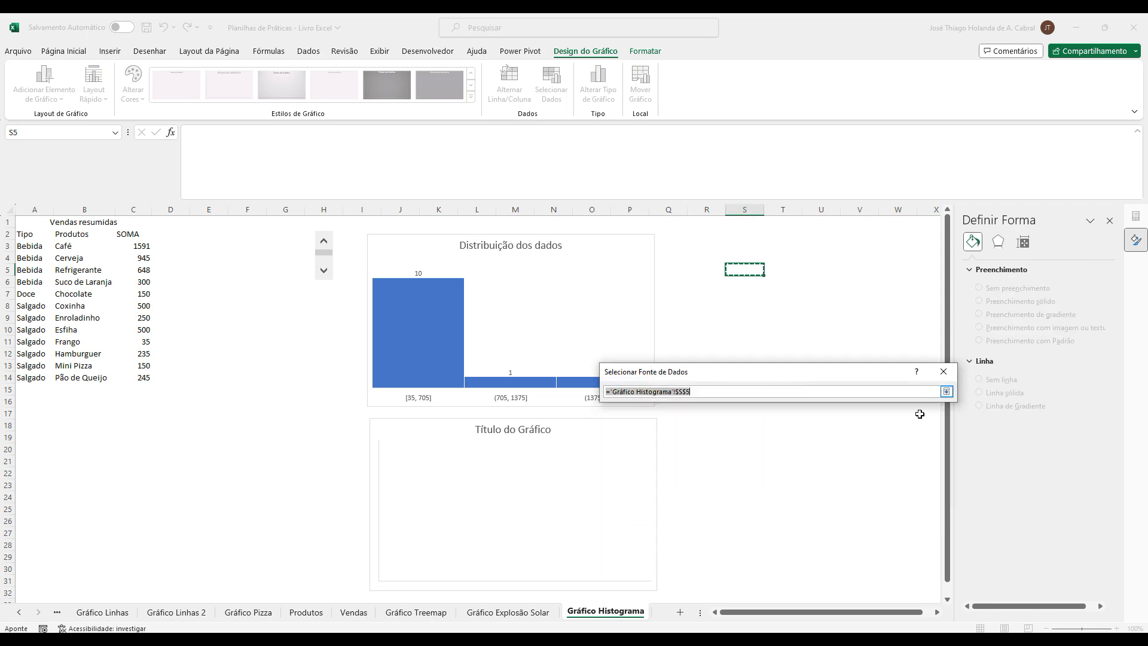
pyautogui.click(307, 612)
pyautogui.moveTo(312, 221); pyautogui.dragTo(325, 543)
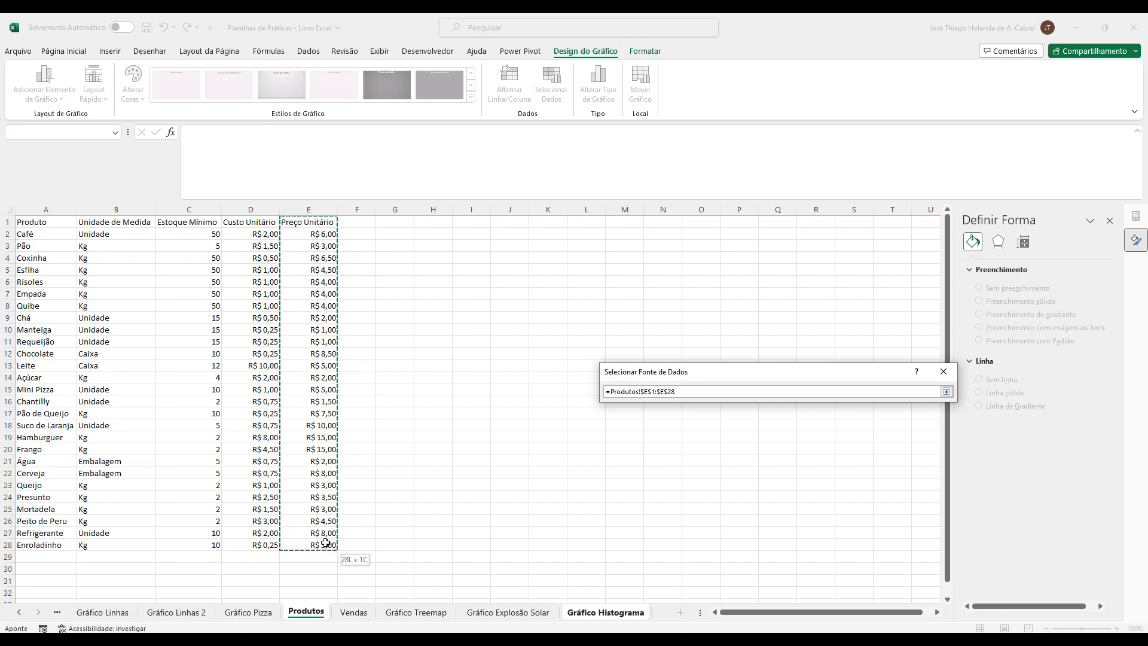
pyautogui.moveTo(326, 543); pyautogui.dragTo(326, 542)
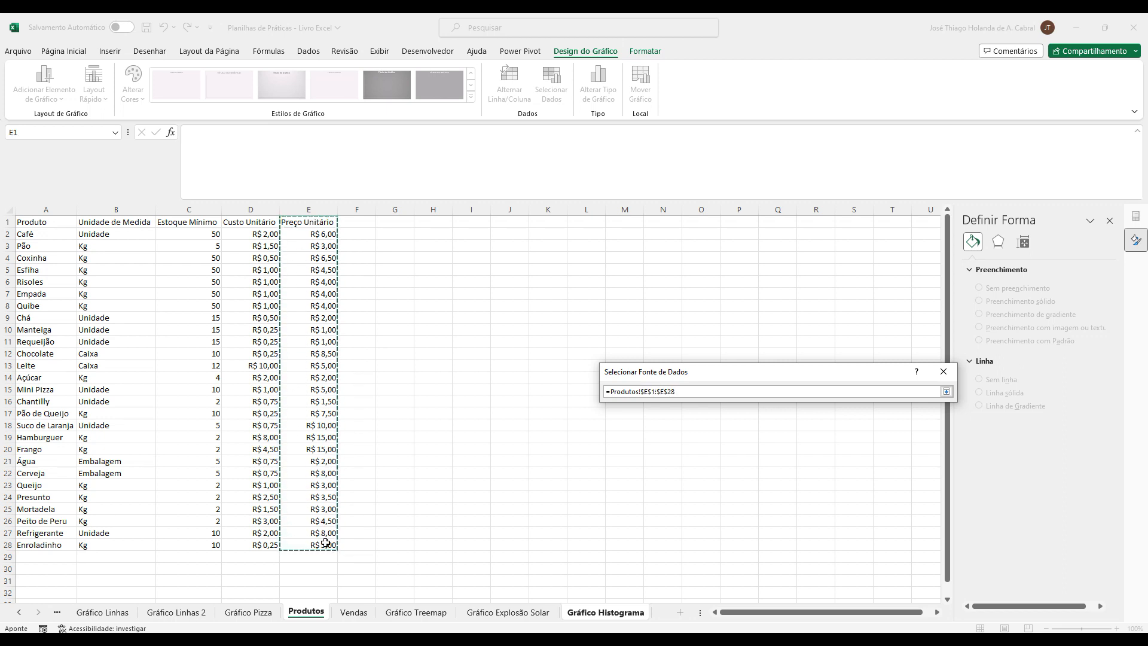
pyautogui.click(947, 391)
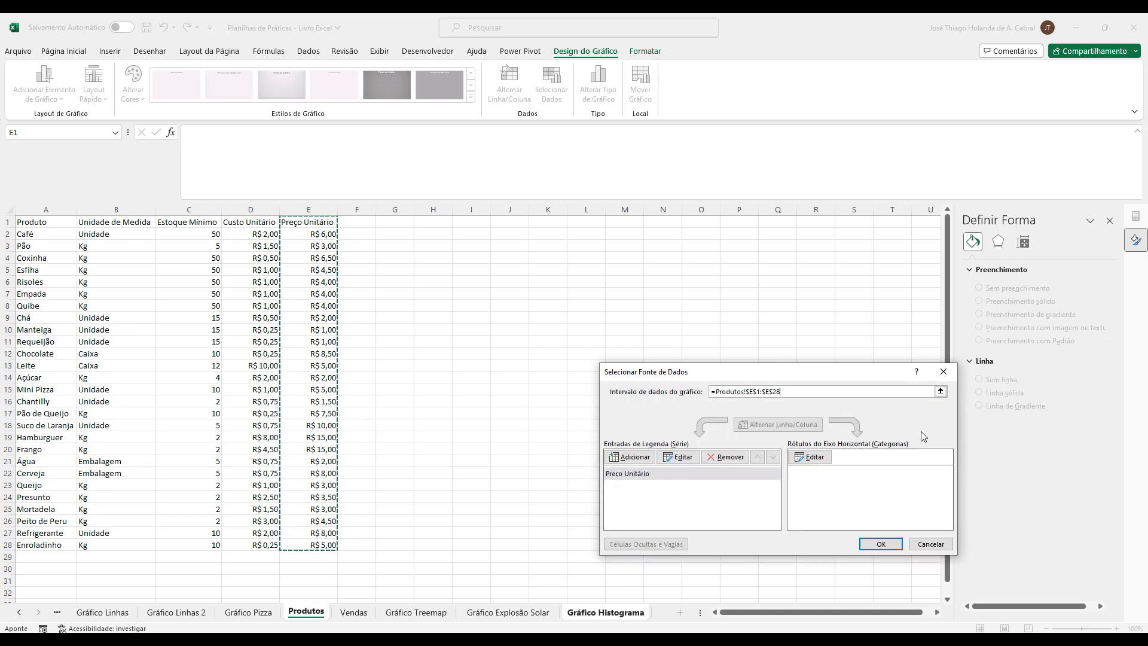
pyautogui.click(879, 543)
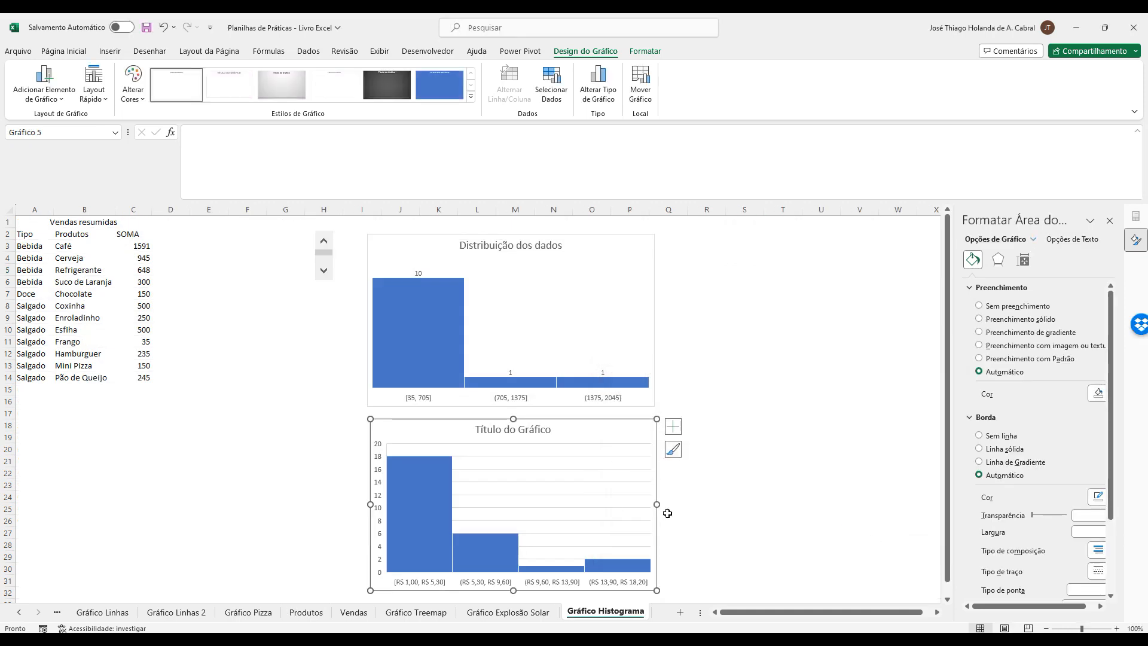
# Review the Preço Unitário histogram and the Vendas and Produtos sheets, returning to the Gráfico Histograma sheet.
pyautogui.click(674, 426)
pyautogui.click(732, 378)
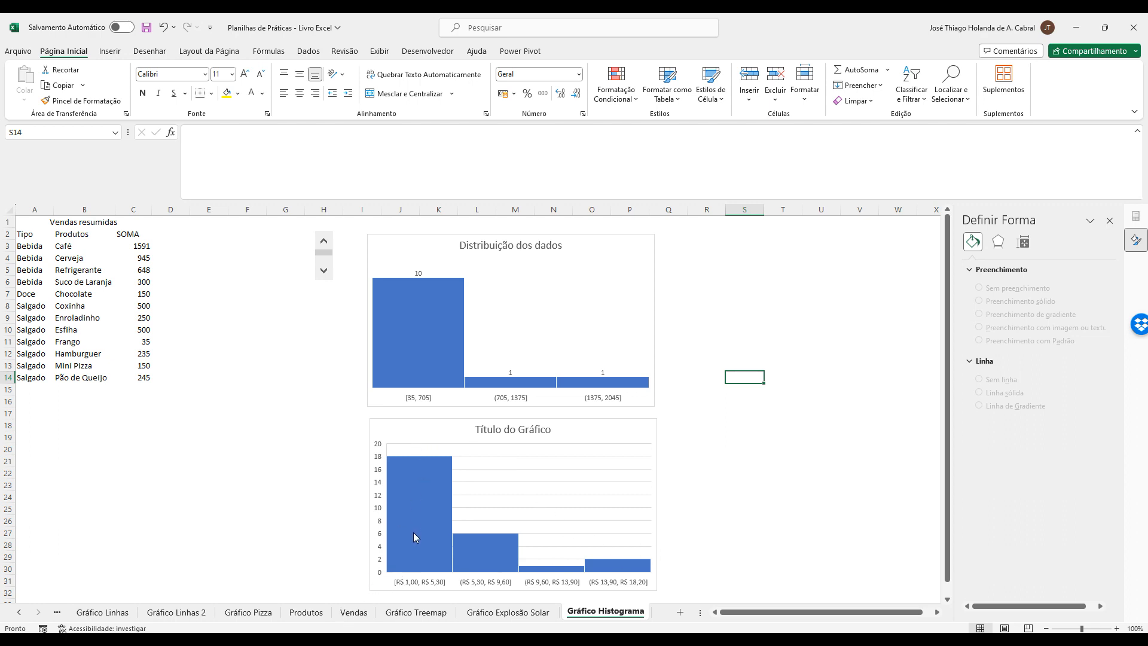
pyautogui.click(352, 612)
pyautogui.click(305, 612)
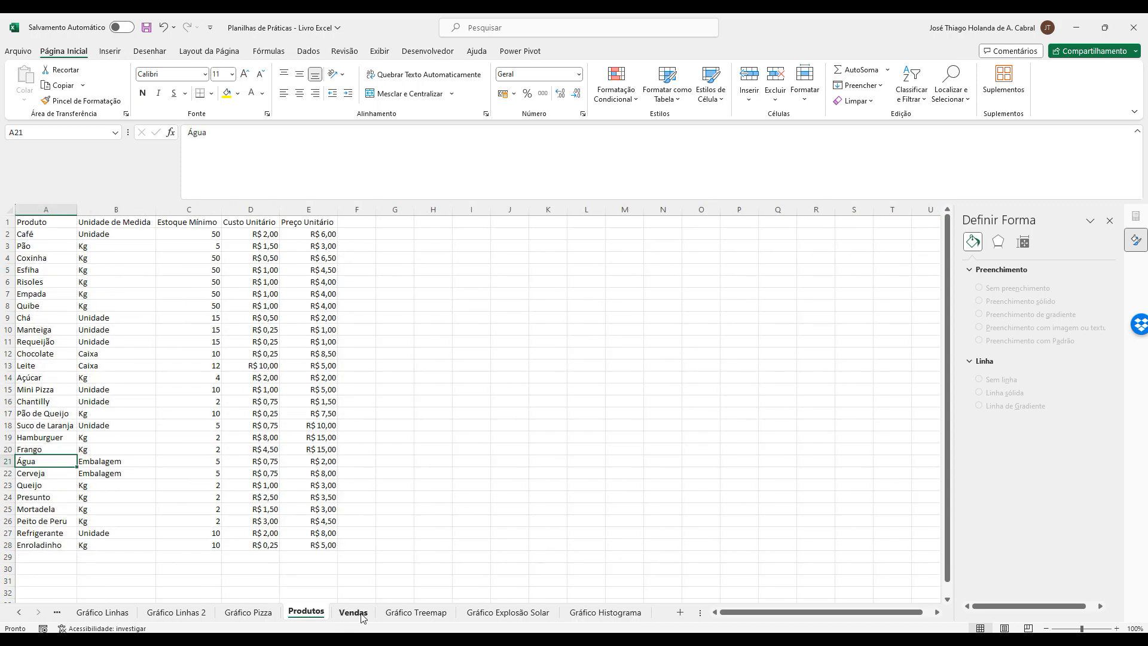
pyautogui.click(621, 612)
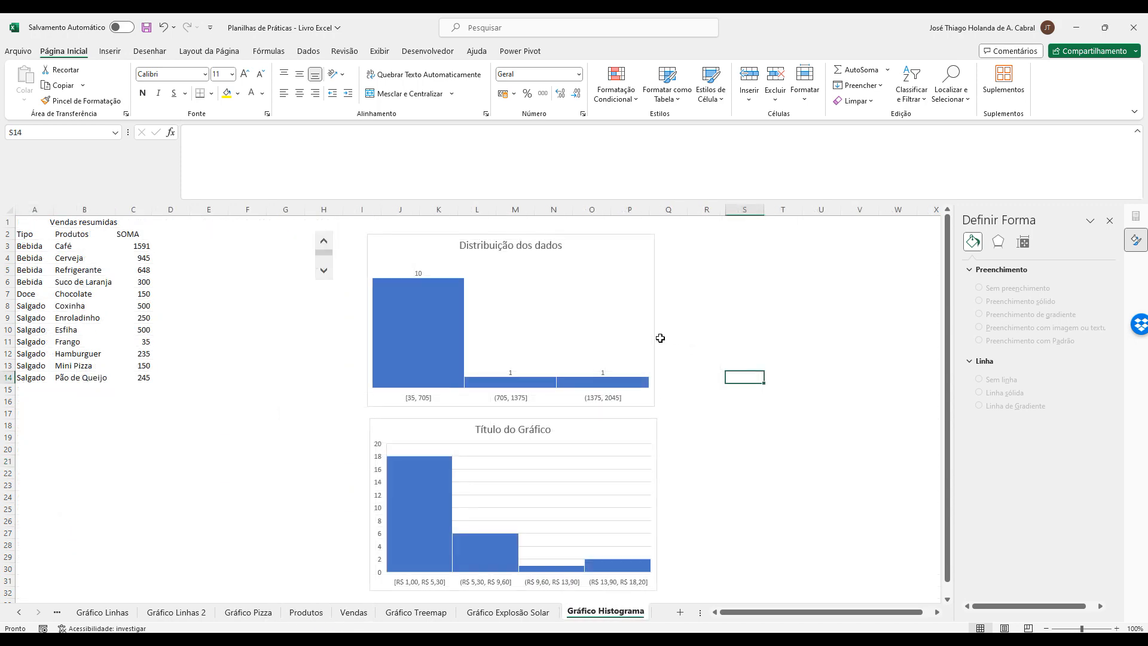
# Move the Preço Unitário histogram below the summarised table and insert a third empty histogram.
pyautogui.click(658, 425)
pyautogui.moveTo(658, 425); pyautogui.dragTo(310, 423)
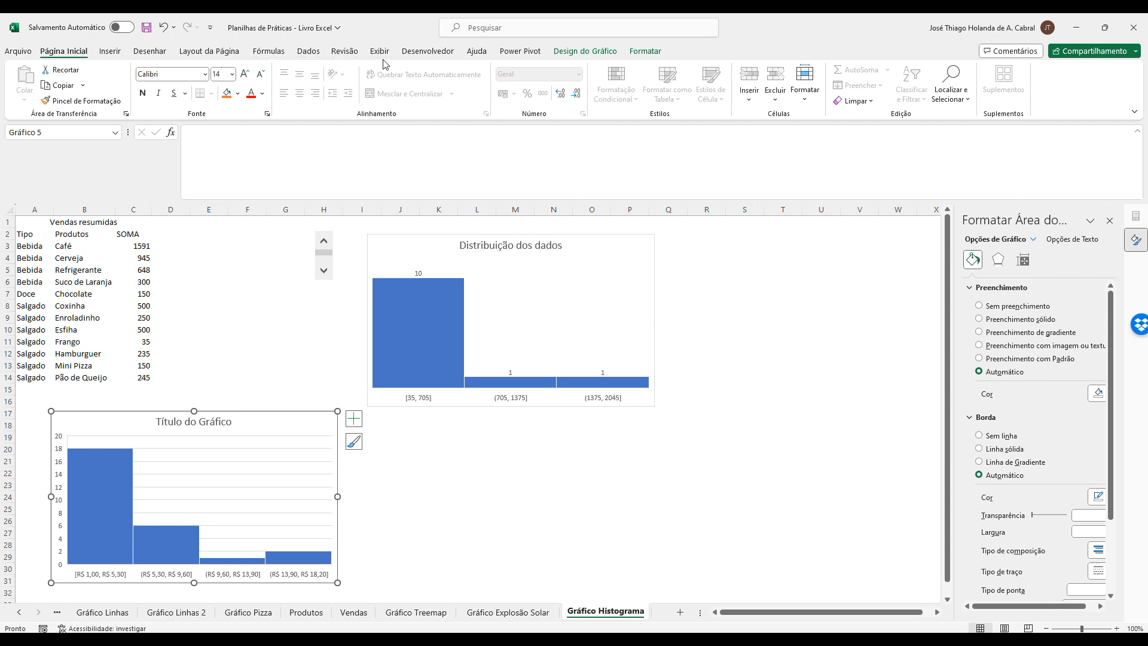
pyautogui.click(110, 51)
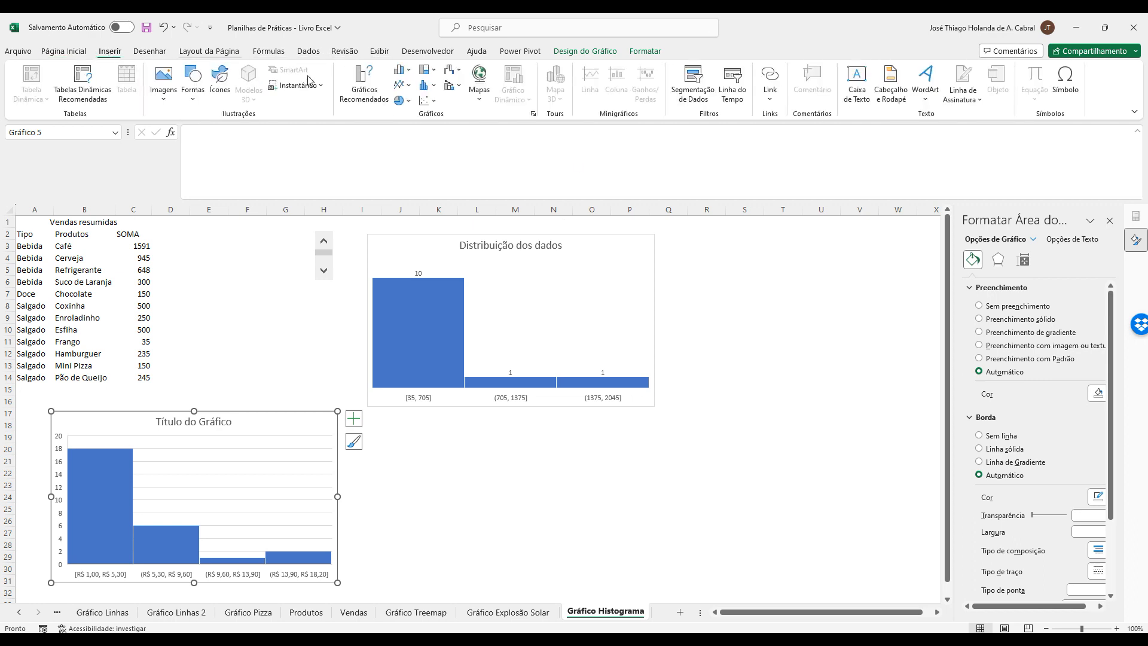
pyautogui.click(426, 85)
pyautogui.click(433, 129)
pyautogui.click(408, 449)
pyautogui.click(425, 85)
pyautogui.click(432, 129)
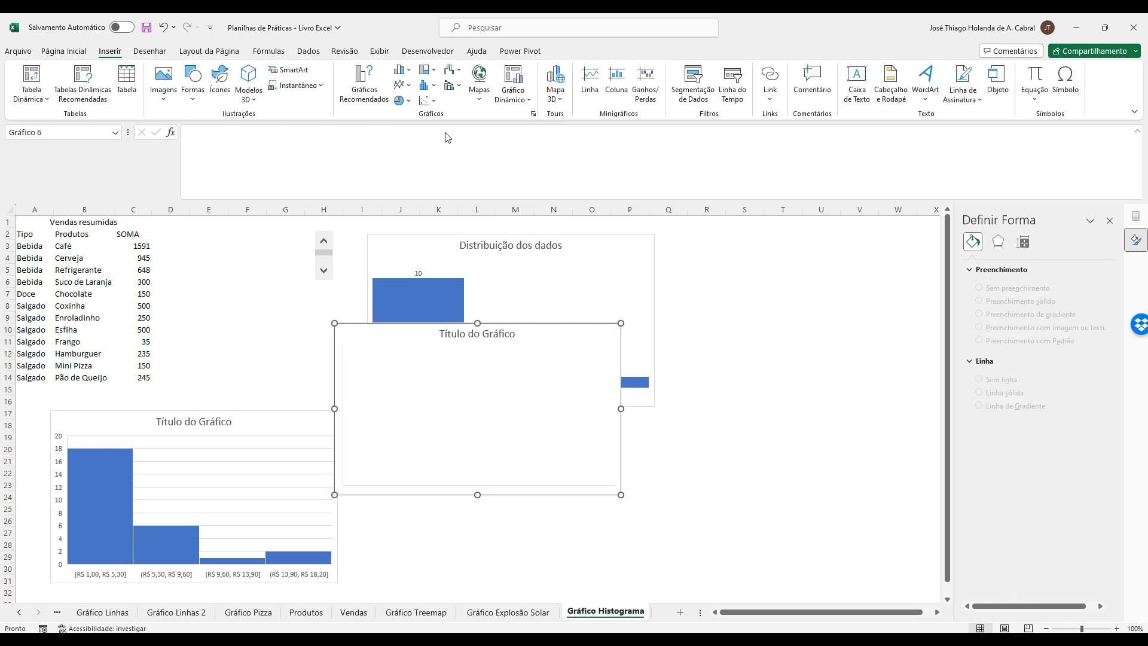
# Arrange the empty histogram and the Preço Unitário histogram side by side below the "Distribuição dos dados" chart.
pyautogui.moveTo(531, 328); pyautogui.dragTo(784, 421)
pyautogui.click(705, 449)
pyautogui.moveTo(295, 411); pyautogui.dragTo(485, 420)
# Set the empty third histogram's data range to the Custo Unitário column, =Produtos!$D$1:$D$28.
pyautogui.click(769, 424)
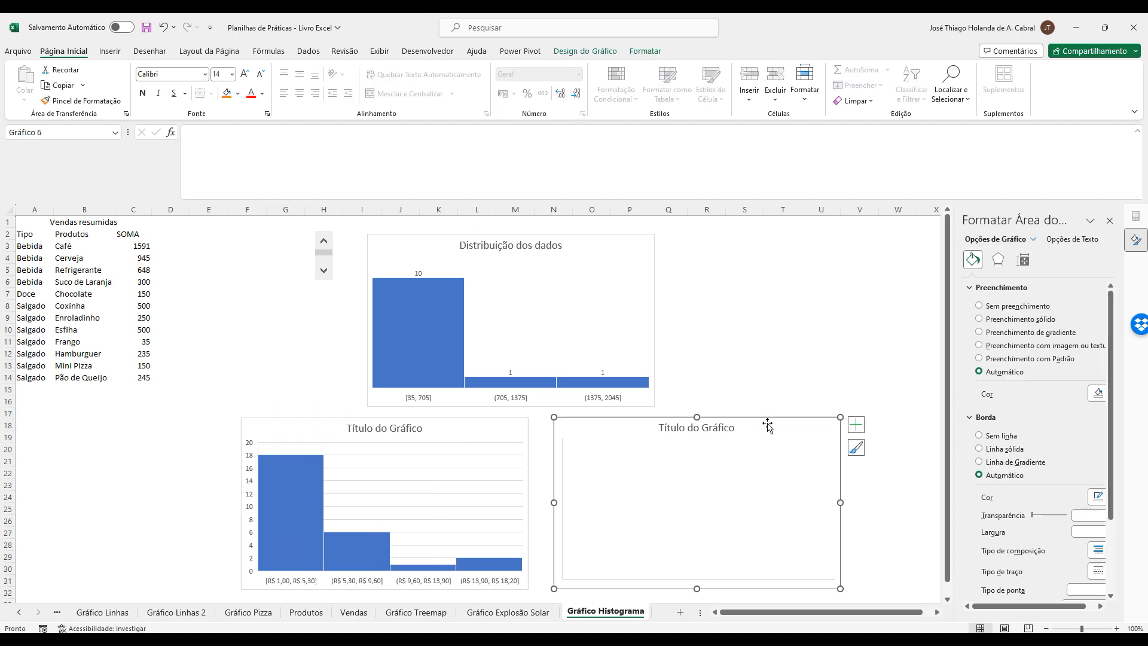
pyautogui.click(588, 50)
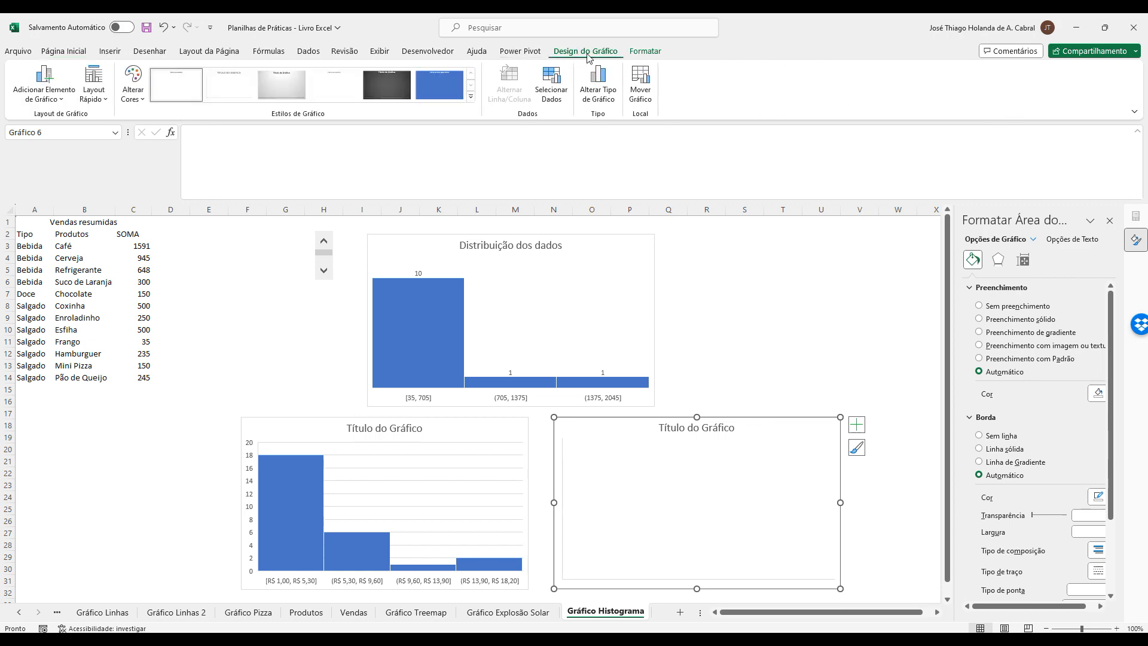
pyautogui.click(548, 86)
pyautogui.click(940, 392)
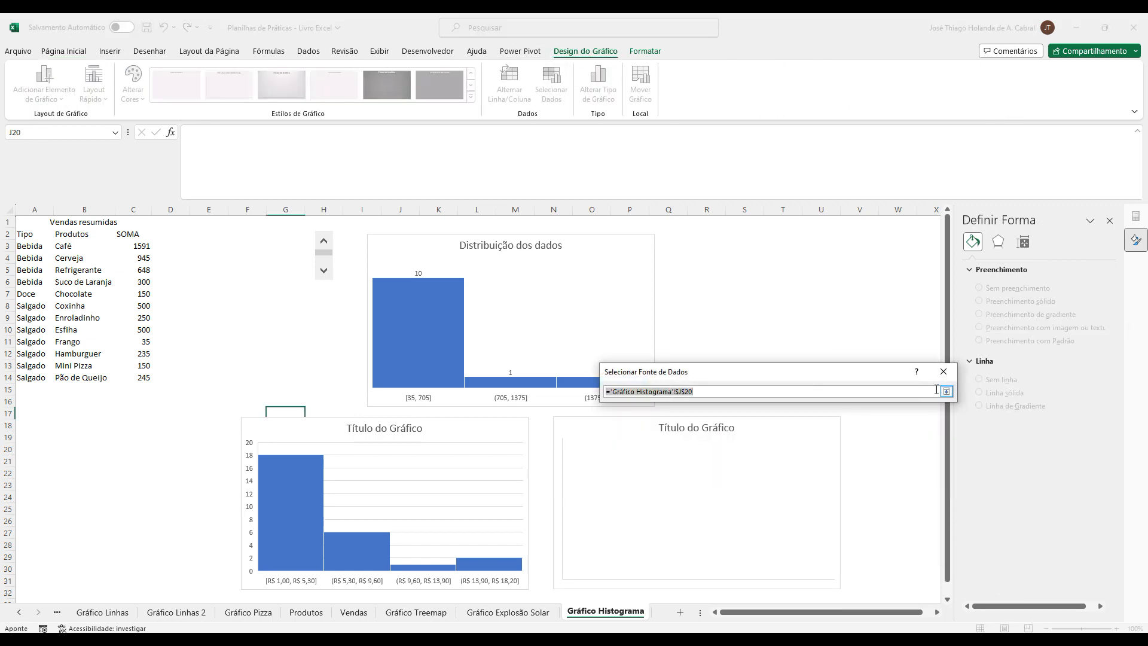
pyautogui.click(305, 612)
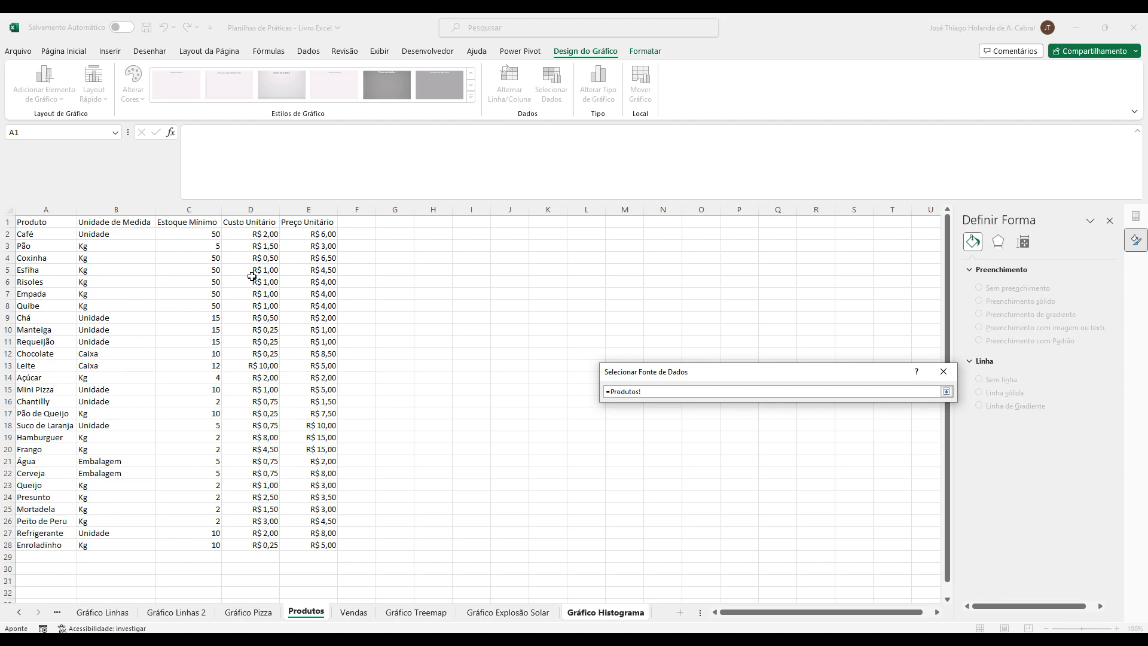
pyautogui.moveTo(262, 224); pyautogui.dragTo(263, 546)
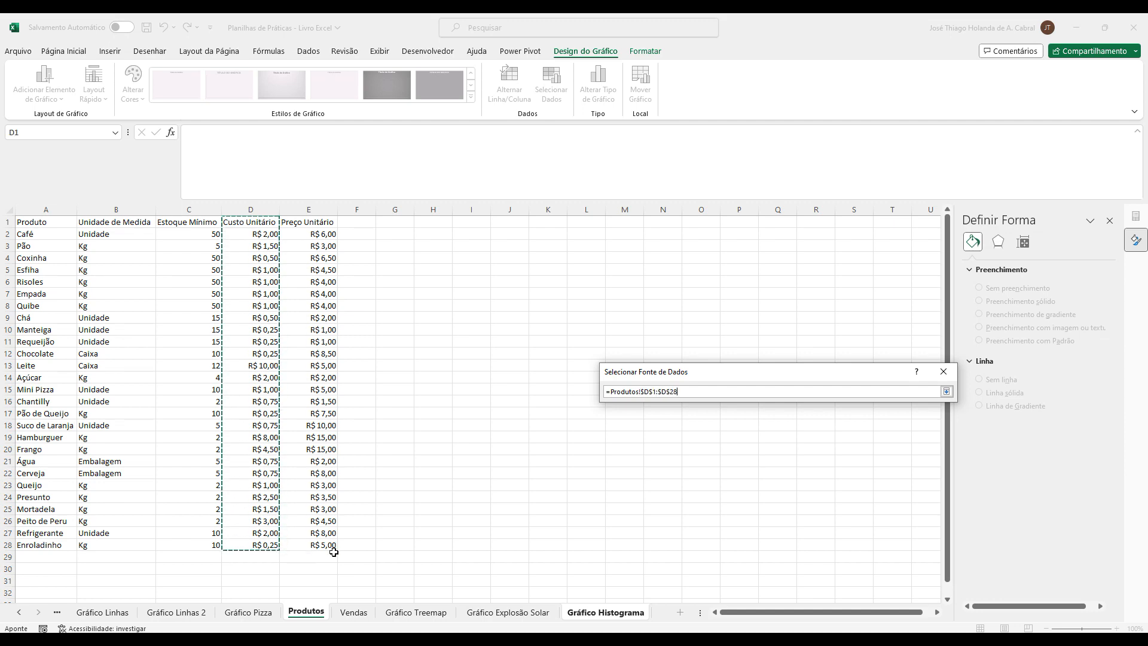
pyautogui.click(947, 392)
pyautogui.click(889, 544)
pyautogui.click(816, 379)
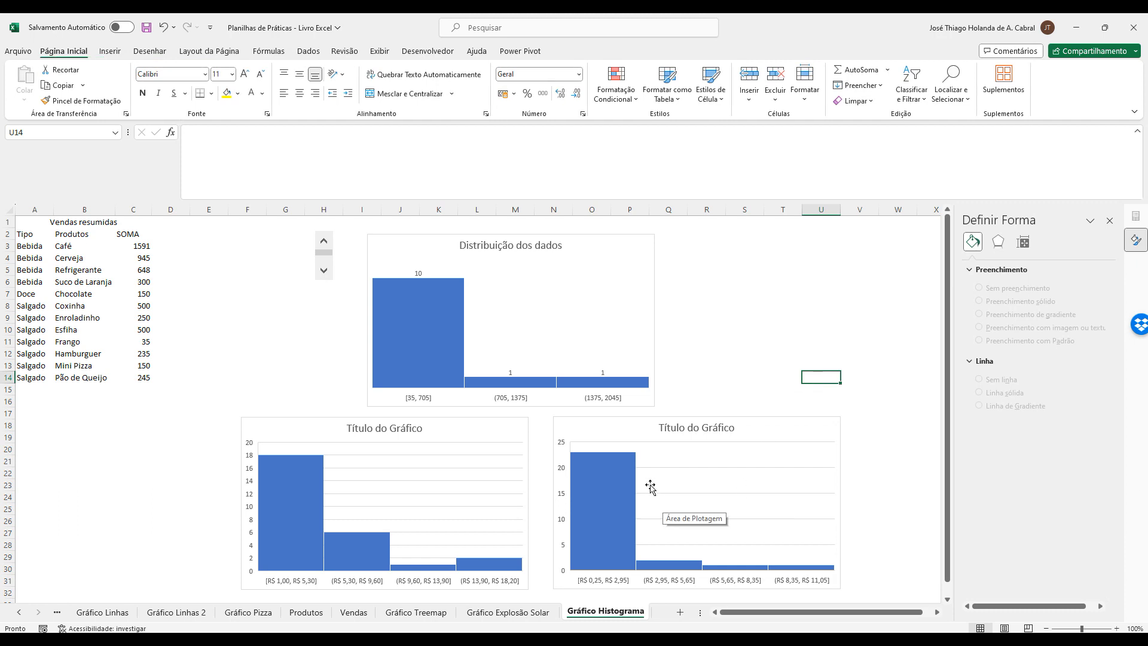
# Examine the bars and the horizontal axis ranges of the Custo Unitário histogram.
pyautogui.moveTo(637, 476)
pyautogui.scroll(-1, 866, 477)
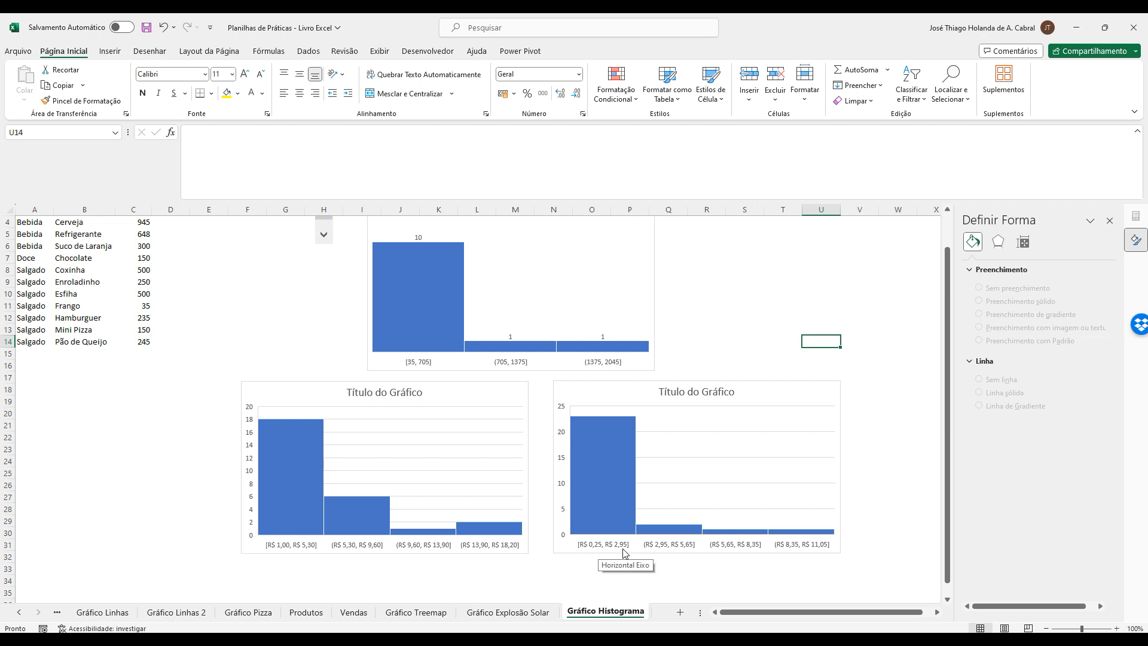
pyautogui.moveTo(615, 427)
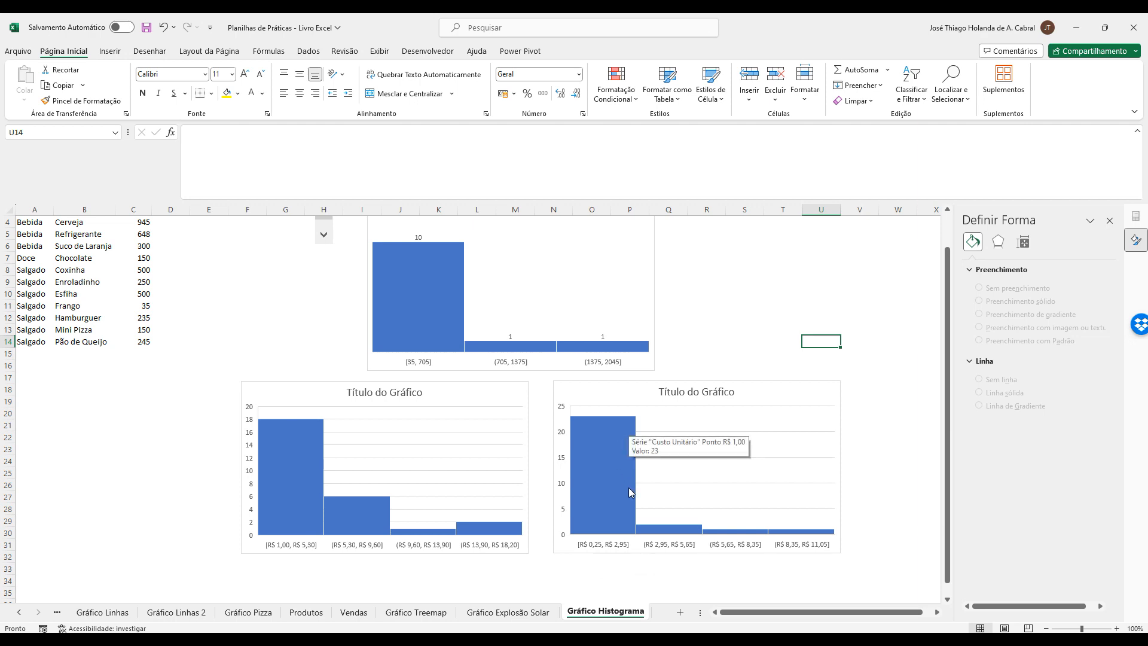
pyautogui.click(616, 544)
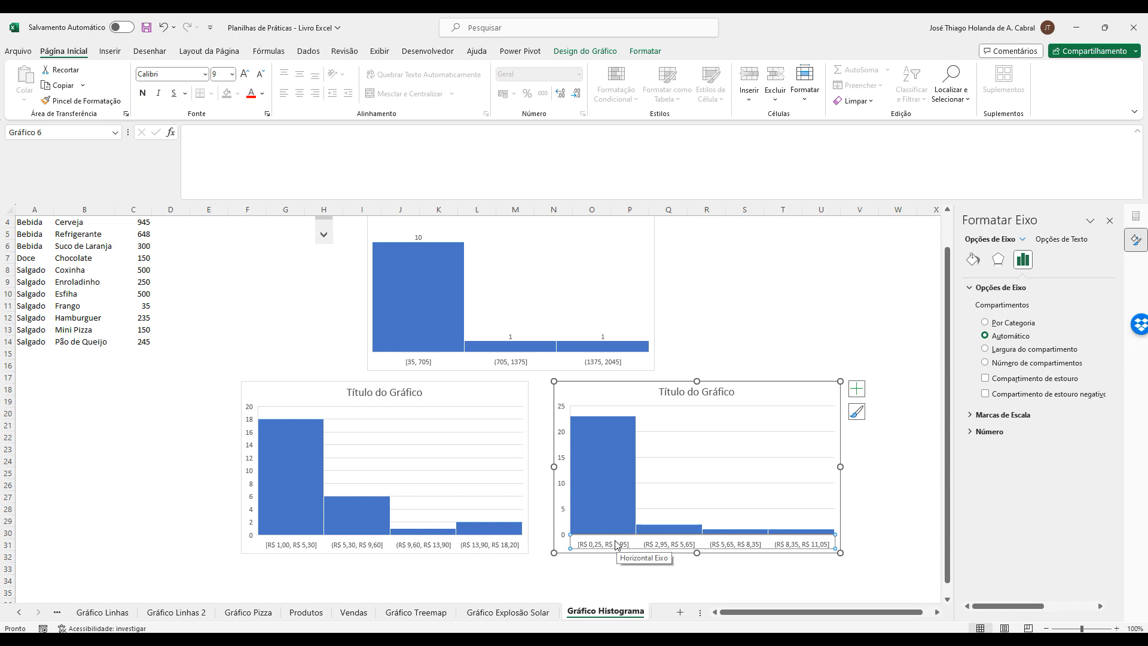
# Change the Preço Unitário histogram's title to "Distribuição dos preços".
pyautogui.click(377, 401)
pyautogui.tripleClick(402, 392)
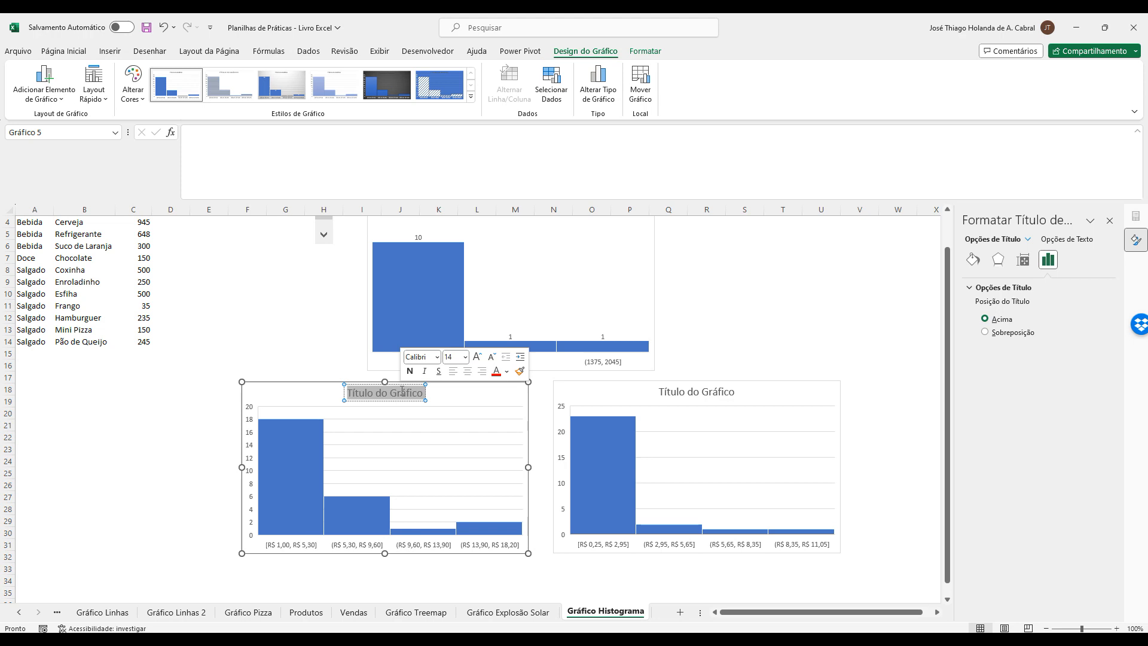
pyautogui.write('D')
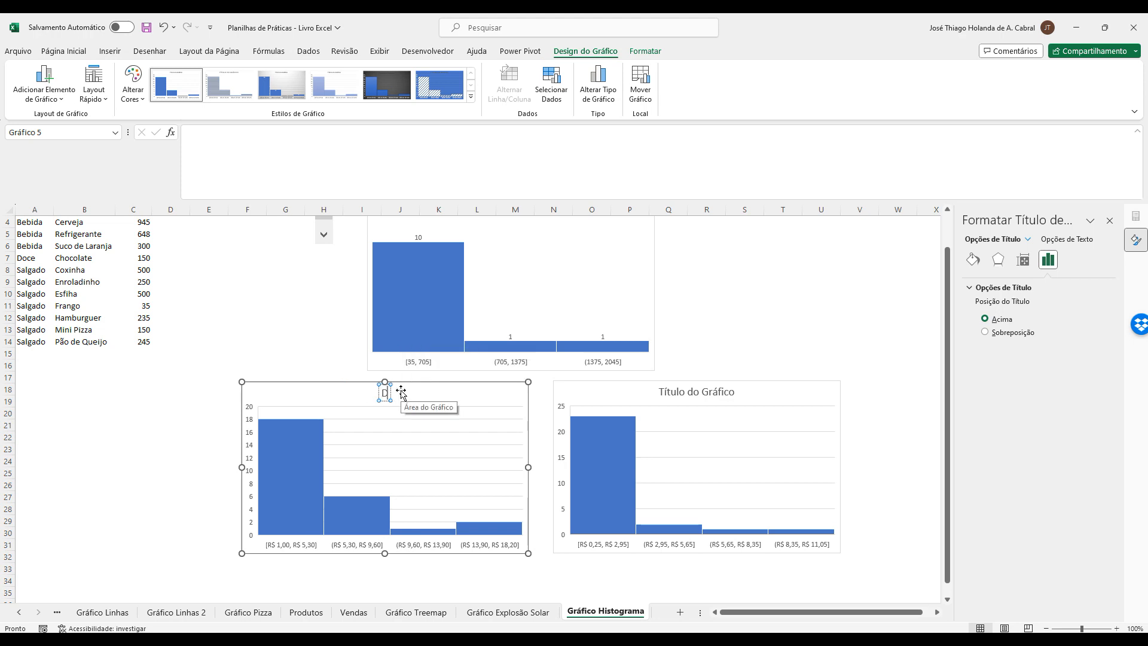
pyautogui.write('istribu')
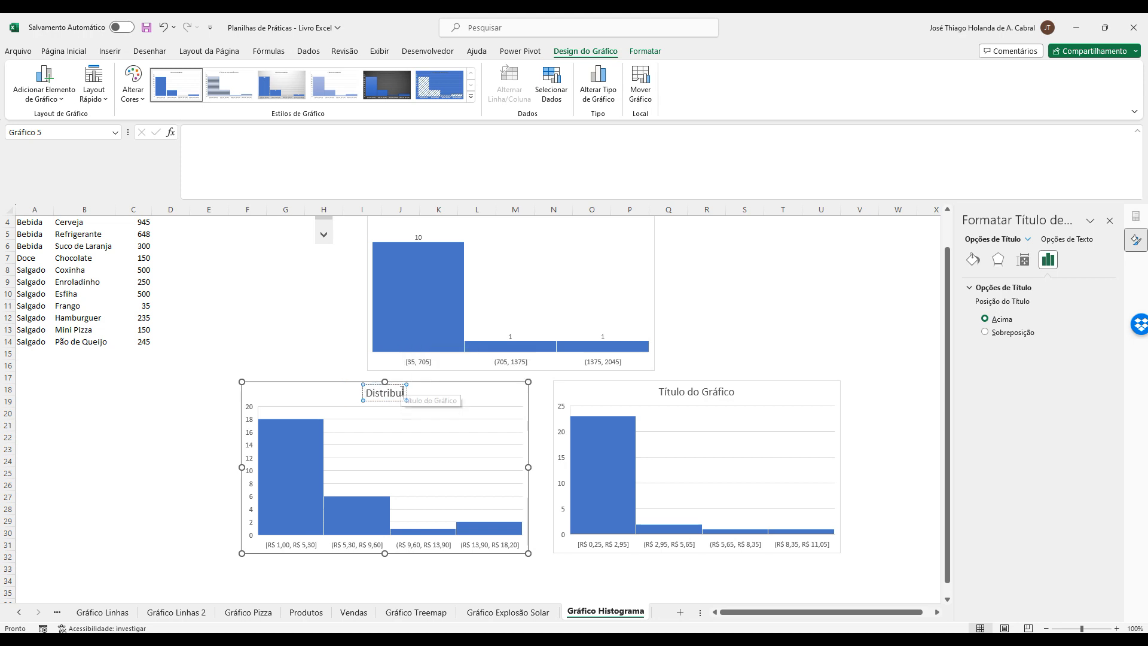
pyautogui.write('ição dos')
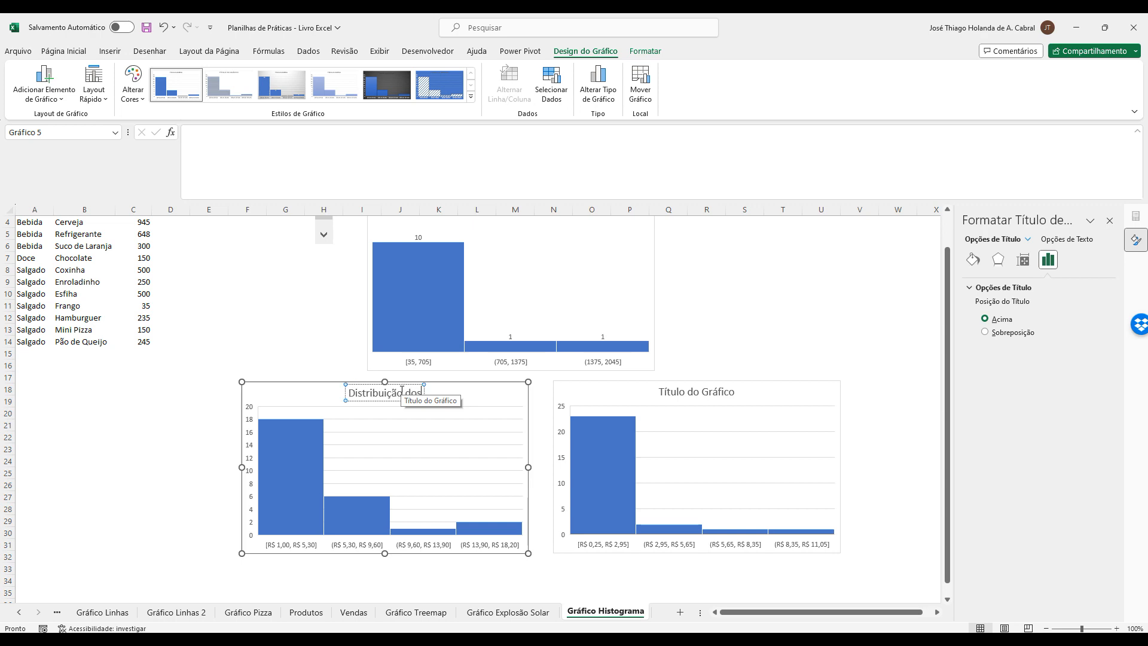
pyautogui.write(' preços')
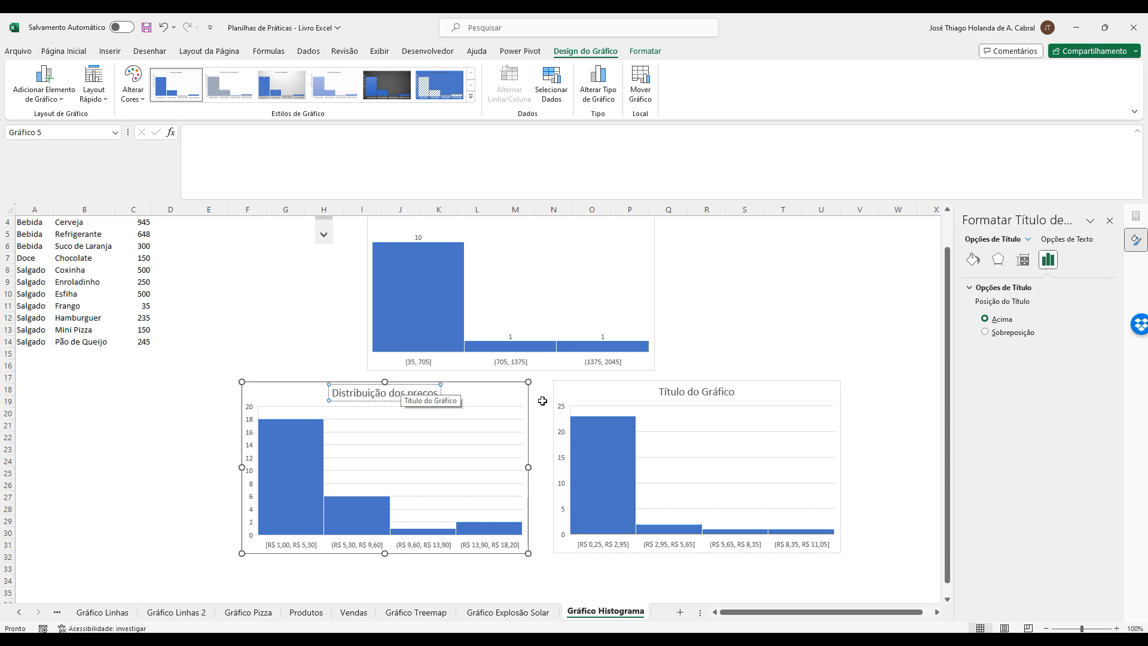
# Change the Custo Unitário histogram's title to "Distribuição dos custos".
pyautogui.click(704, 392)
pyautogui.tripleClick(704, 390)
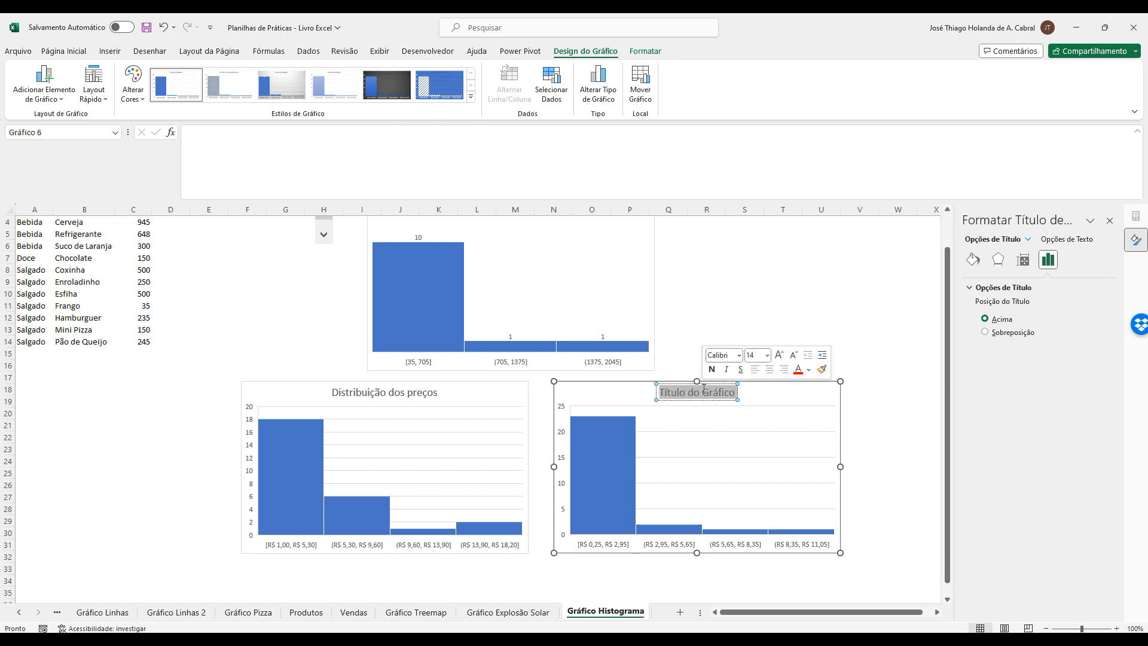
pyautogui.write('Distribuição dos')
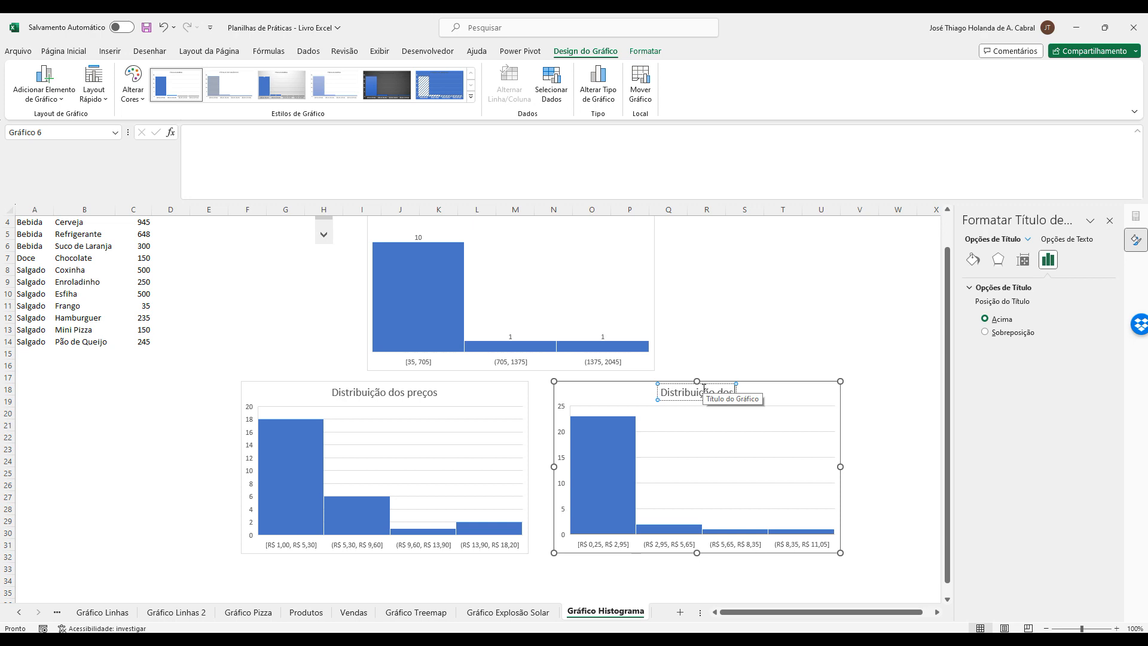
pyautogui.write(' custos')
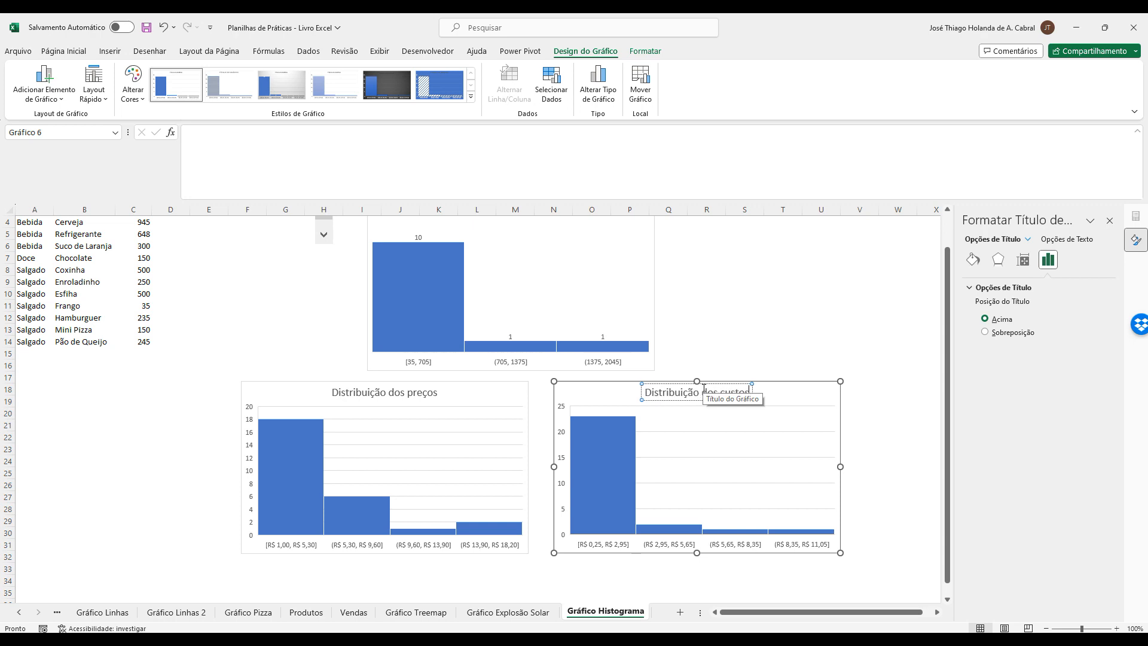
pyautogui.click(784, 307)
# Switch the summarised sales to MÉDIA with the scroll control and compare how the three histograms respond.
pyautogui.scroll(1, 713, 327)
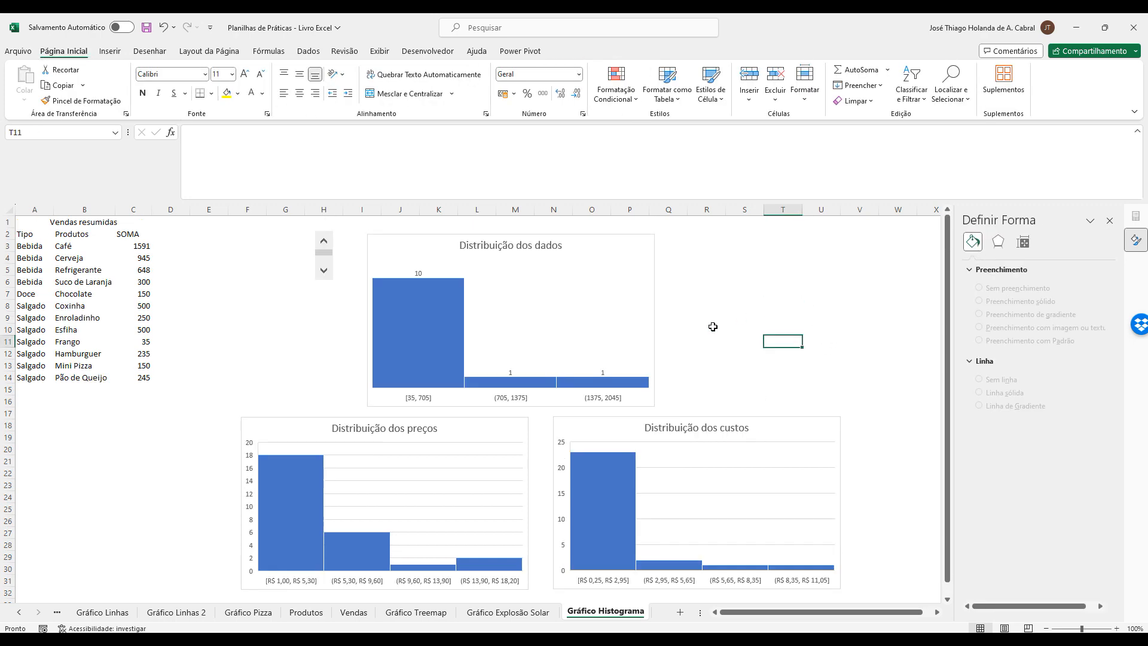
pyautogui.click(321, 272)
pyautogui.click(327, 229)
pyautogui.click(319, 242)
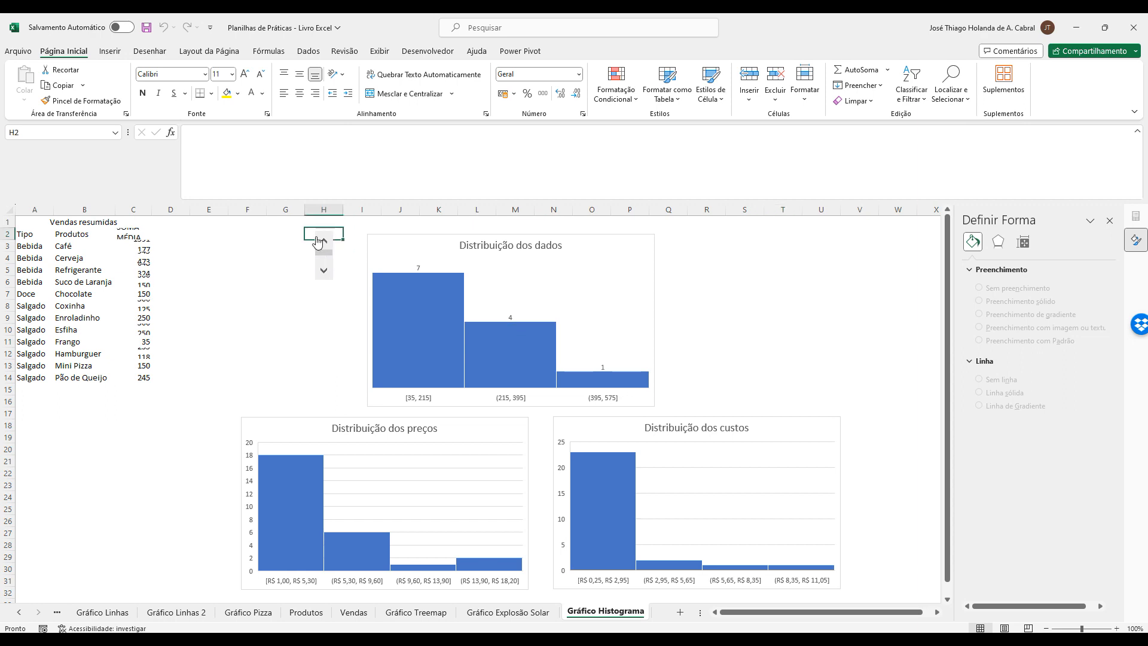
pyautogui.click(324, 272)
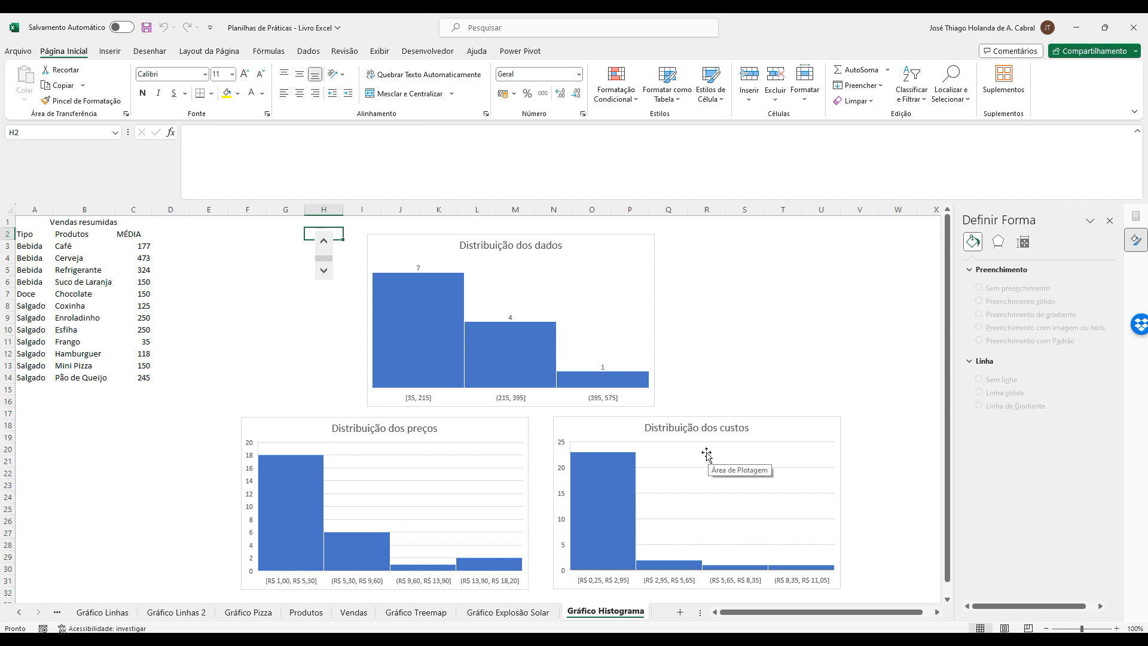
pyautogui.click(412, 427)
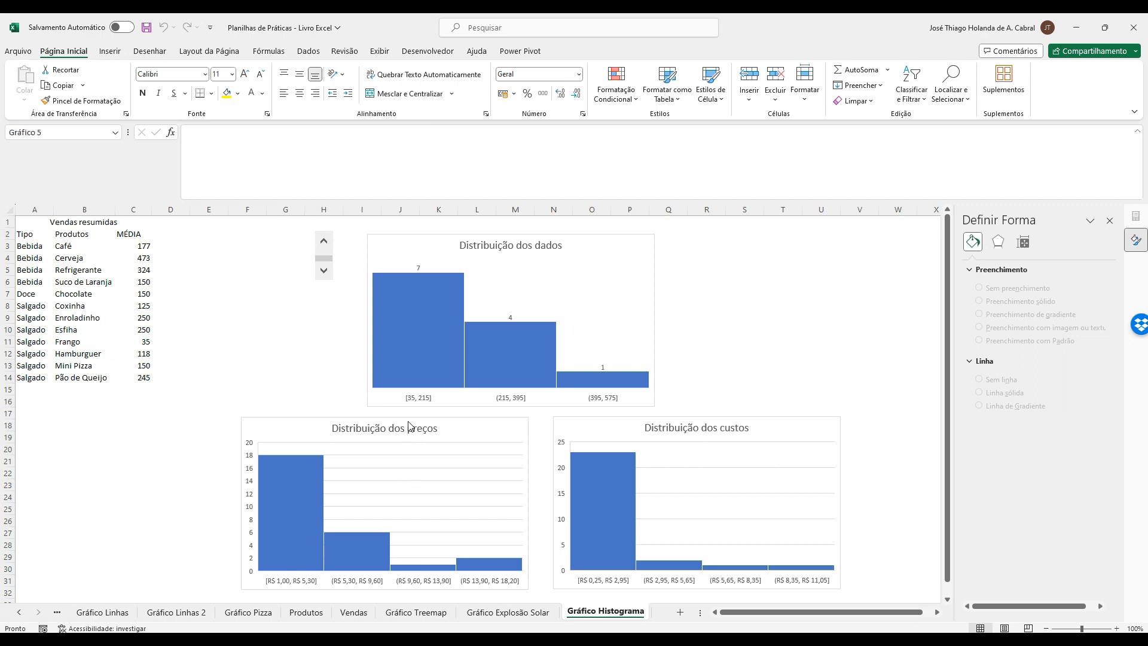
pyautogui.click(715, 425)
pyautogui.click(324, 274)
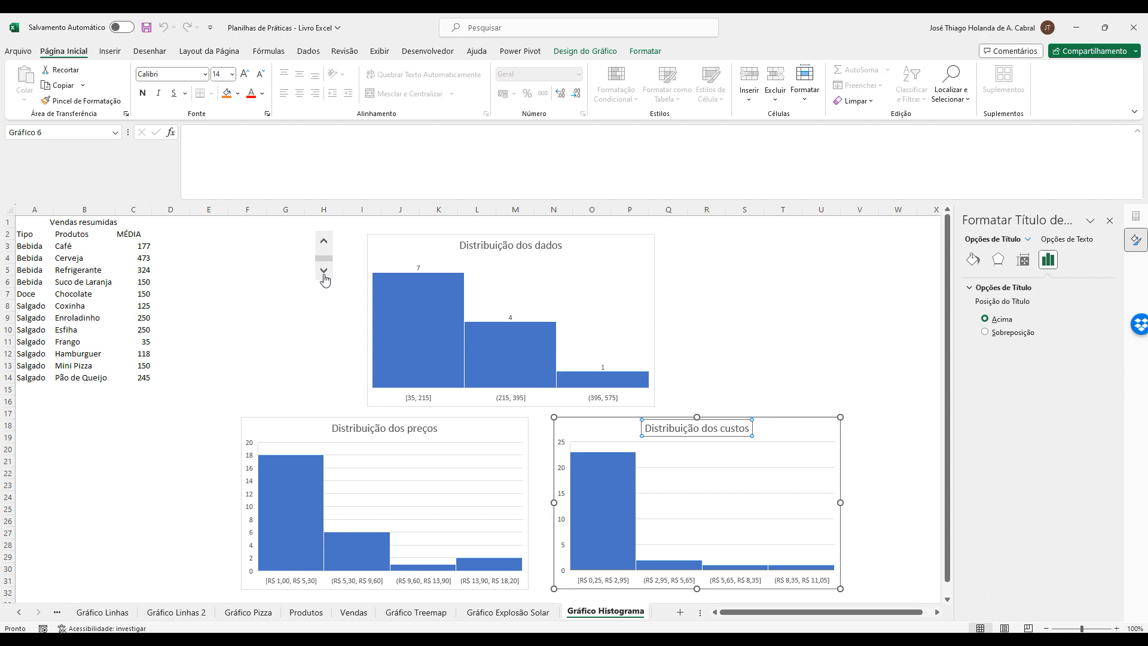
pyautogui.click(324, 248)
pyautogui.click(324, 259)
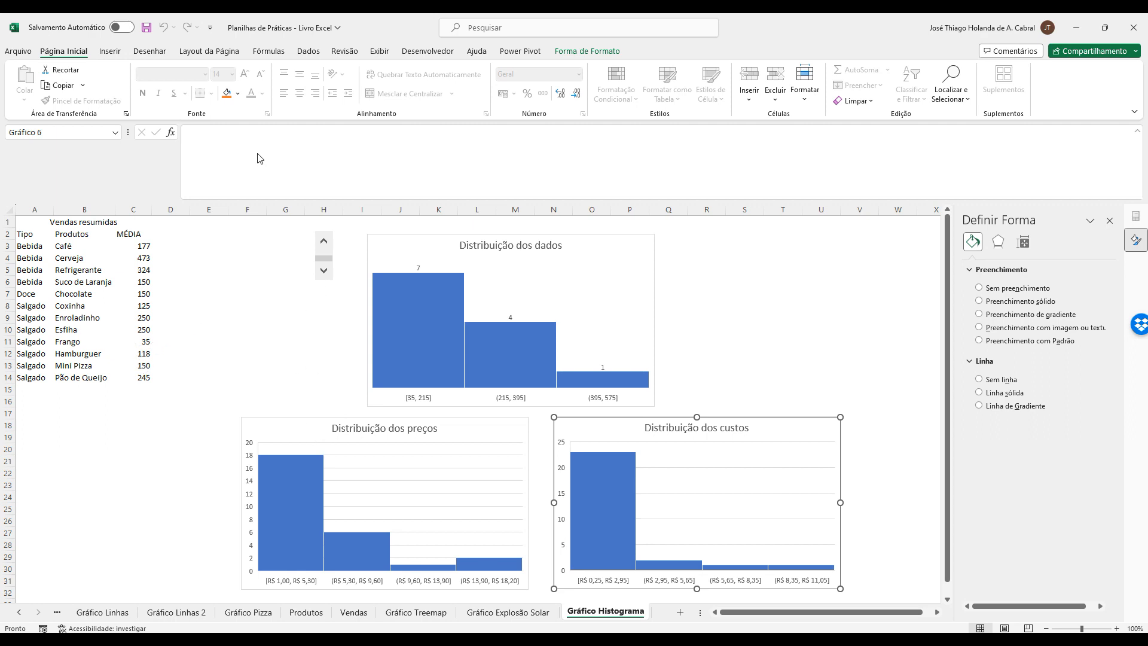
# Review the ESCOLHER formula in cell C3 of the summarised sales table.
pyautogui.click(145, 246)
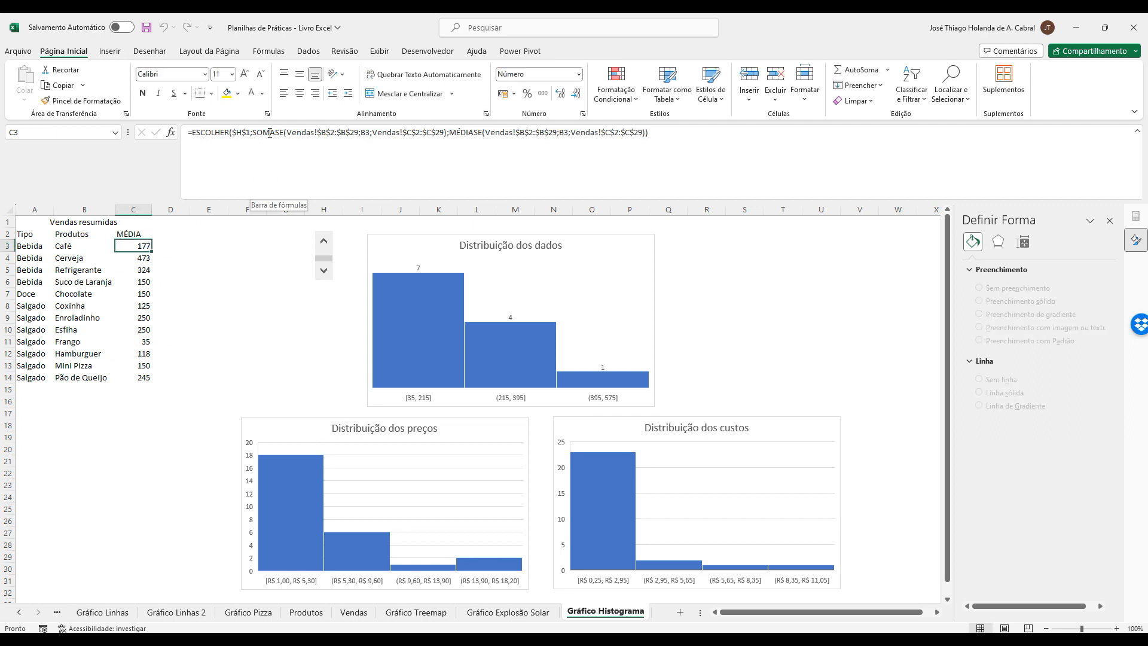
pyautogui.click(269, 304)
pyautogui.click(297, 377)
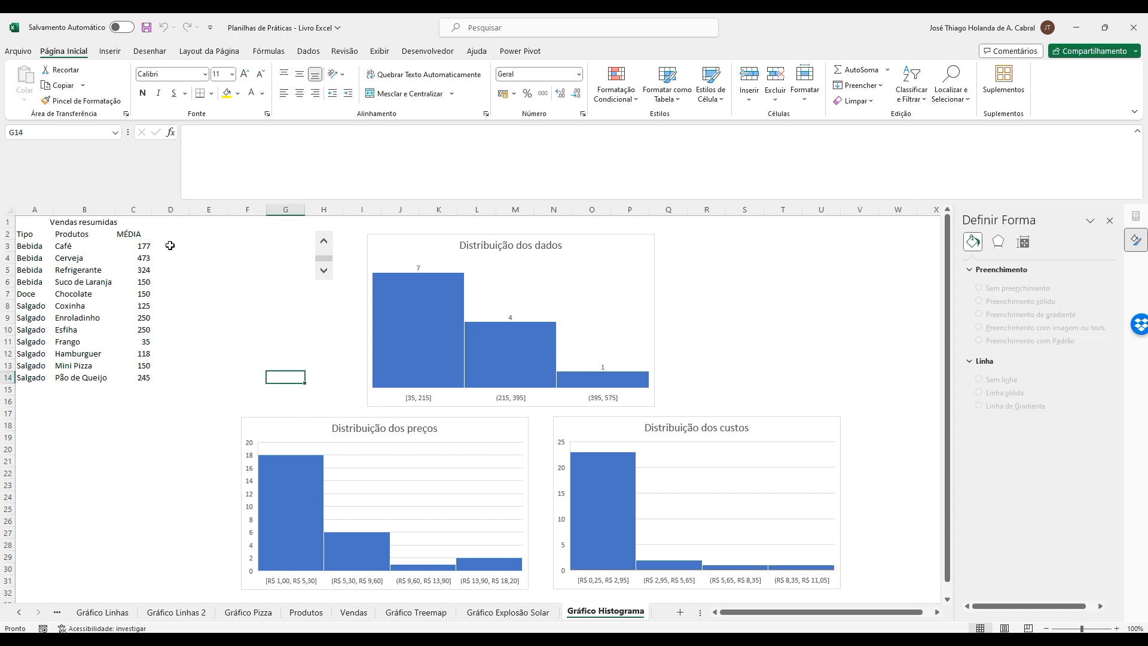
# Start an ESCOLHER formula in cell T3 with the absolute reference $H$1 as its index number.
pyautogui.moveTo(770, 246); pyautogui.dragTo(775, 379)
pyautogui.click(786, 245)
pyautogui.write('=e')
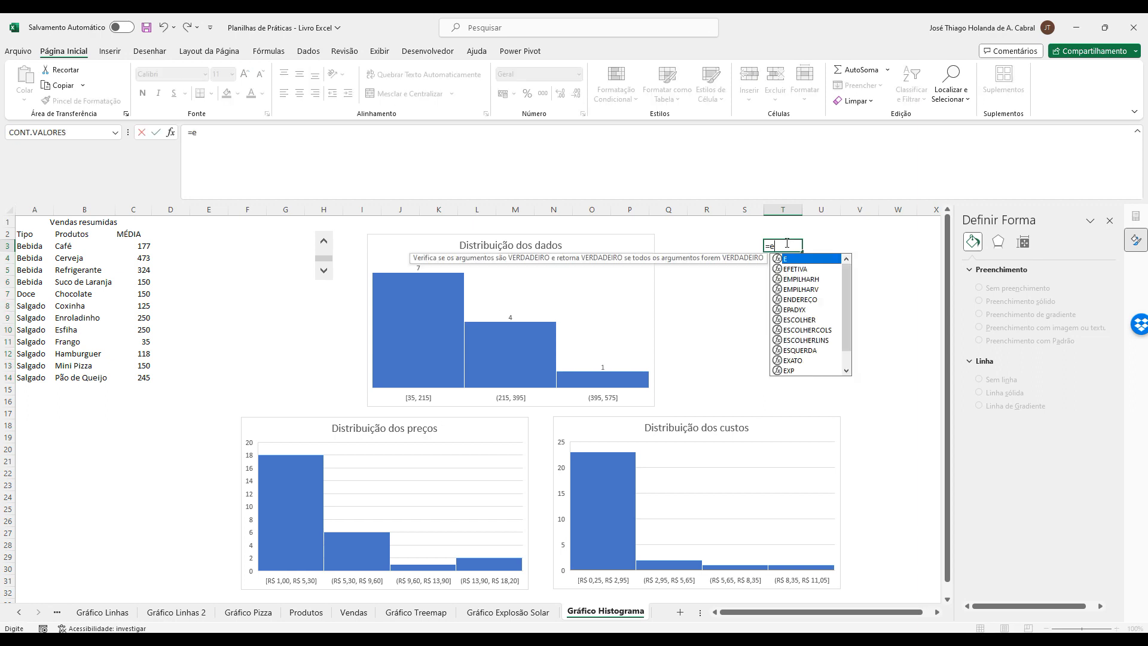
pyautogui.write('sco')
pyautogui.press('Tab')
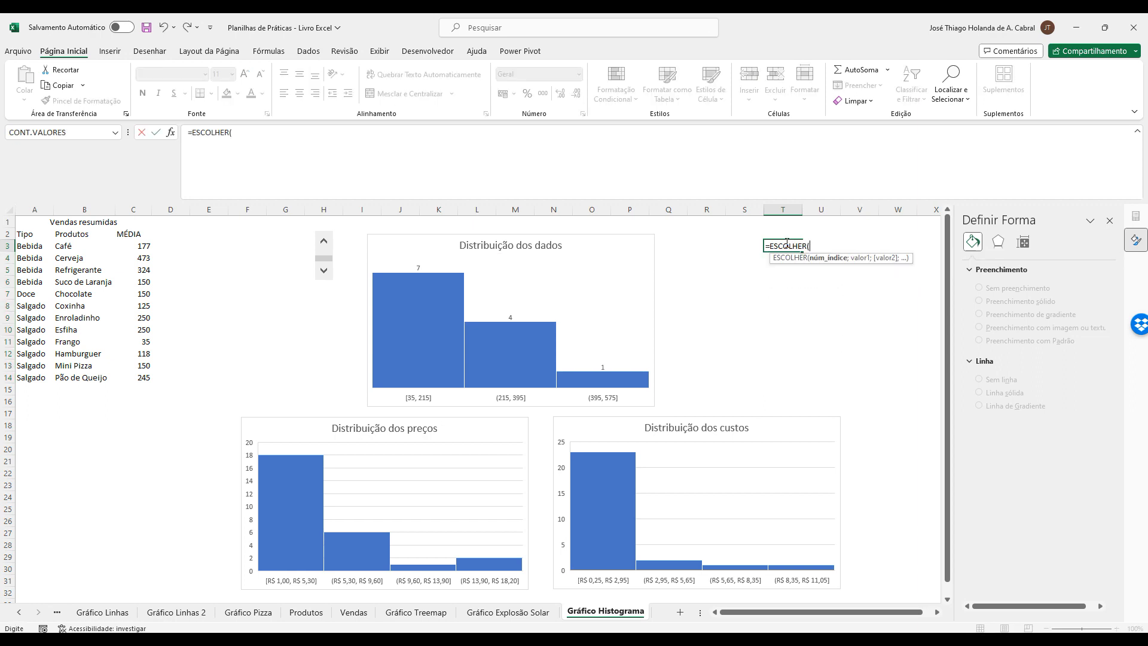
pyautogui.click(332, 221)
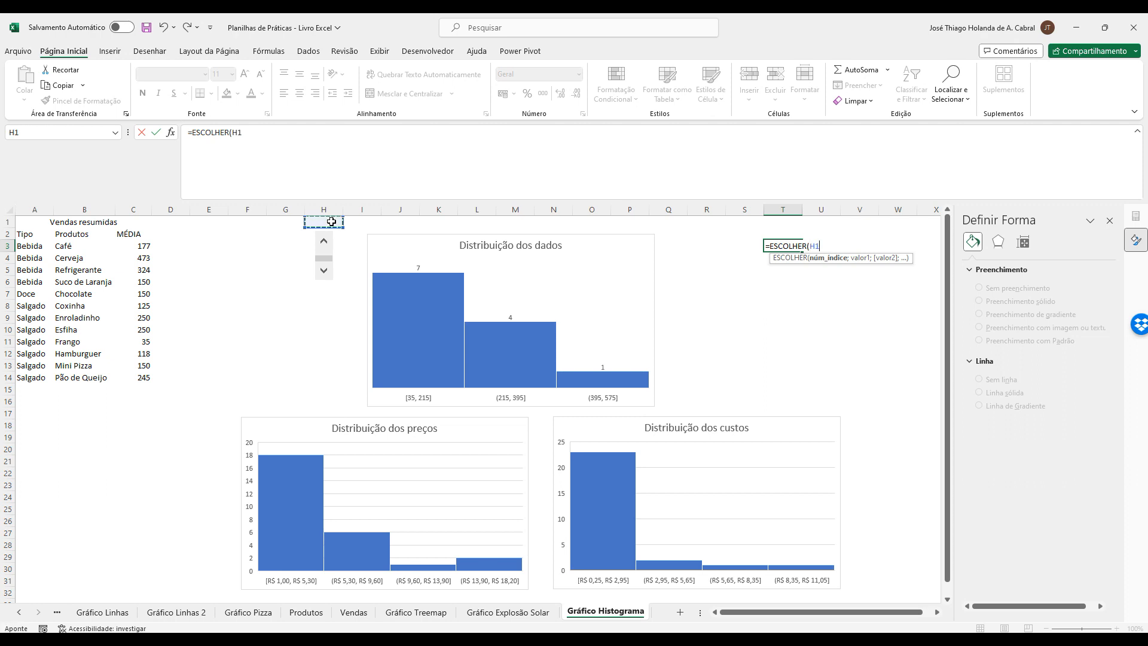
pyautogui.press('F4')
pyautogui.write(';')
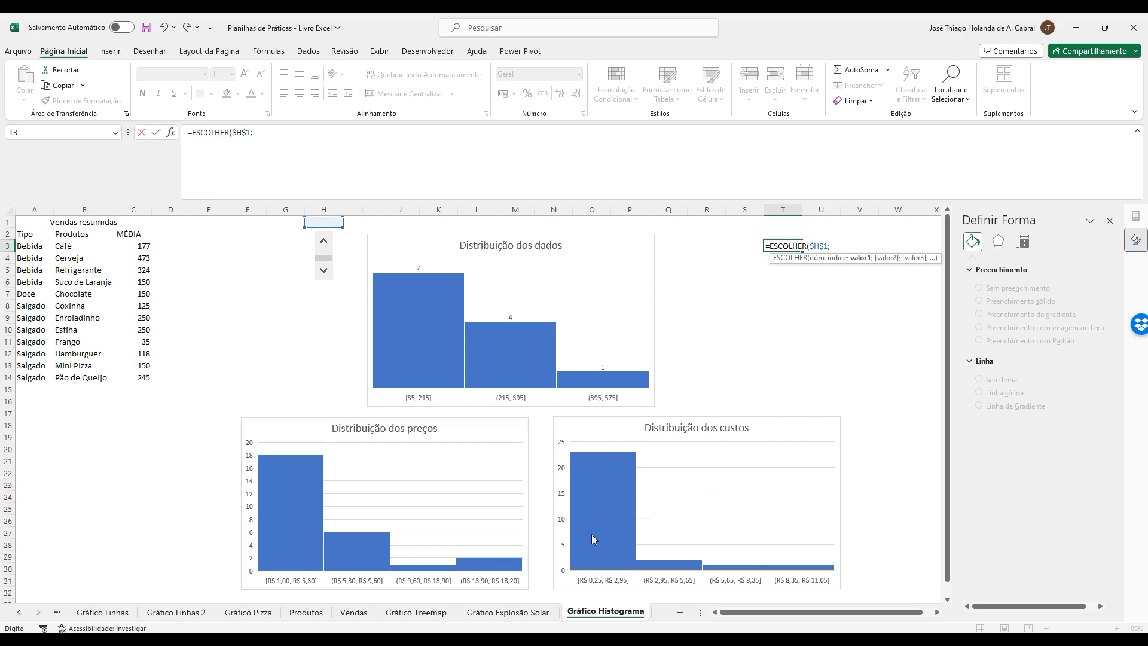
# Complete the T3 formula with the first product's unit price and unit cost: =ESCOLHER($H$1;Produtos!E2;Produtos!D2).
pyautogui.click(355, 617)
pyautogui.click(306, 612)
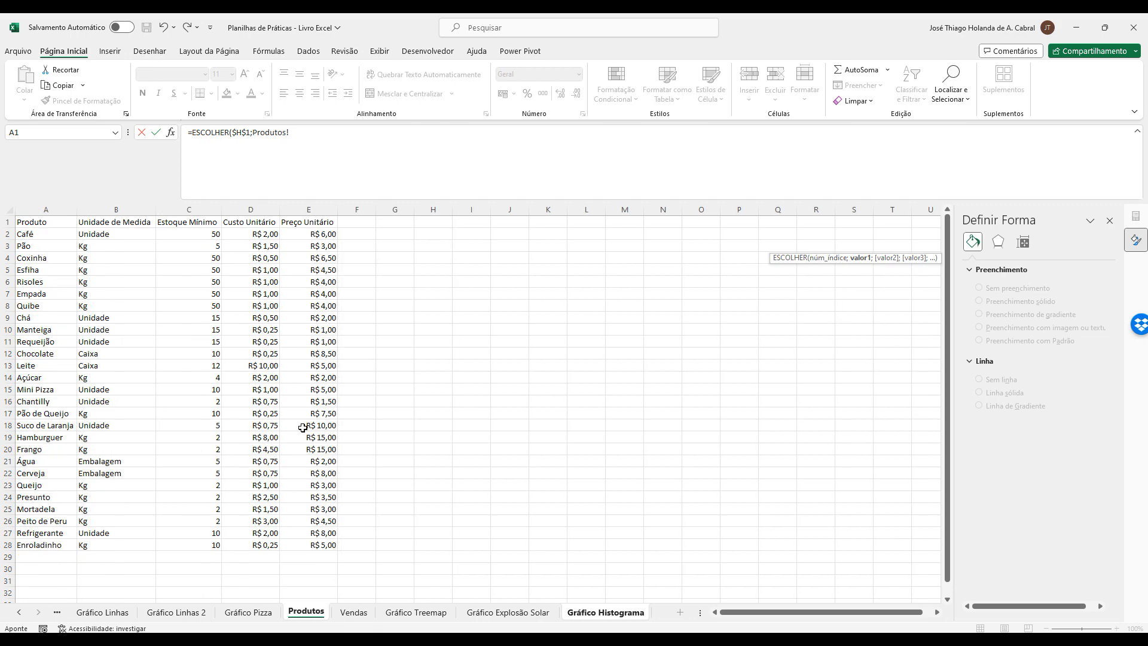
pyautogui.click(320, 234)
pyautogui.click(340, 132)
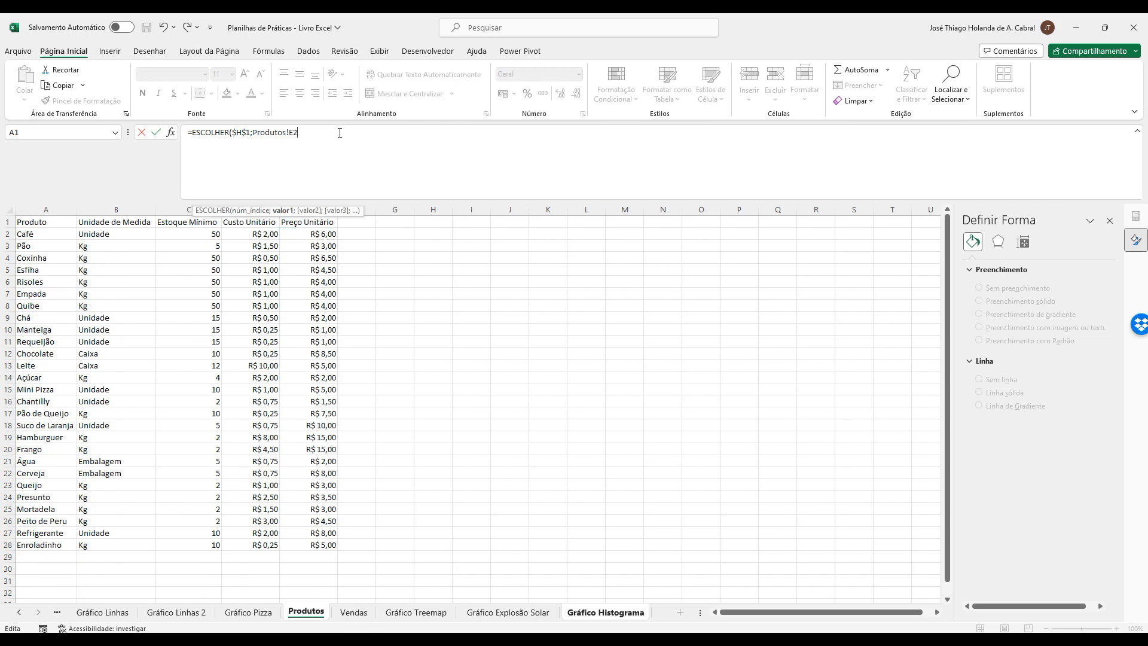
pyautogui.write(';')
pyautogui.click(267, 234)
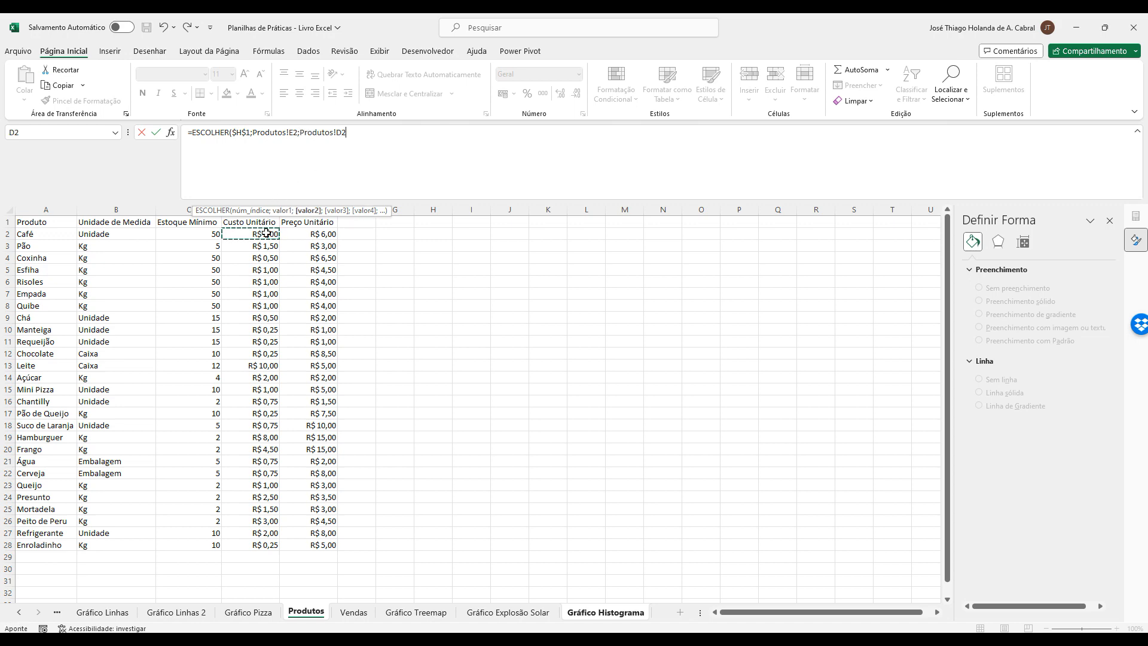
pyautogui.press('Return')
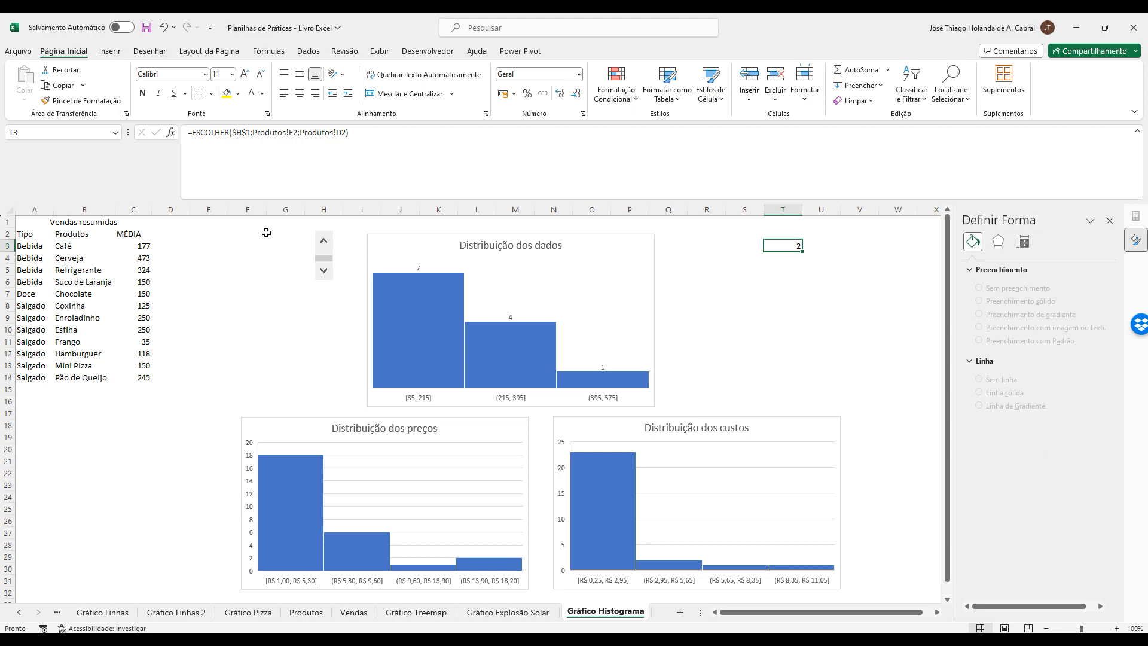
# Test the T3 formula by switching the scroll control to SOMA, and open the Produtos sheet.
pyautogui.click(327, 251)
pyautogui.click(331, 257)
pyautogui.click(332, 257)
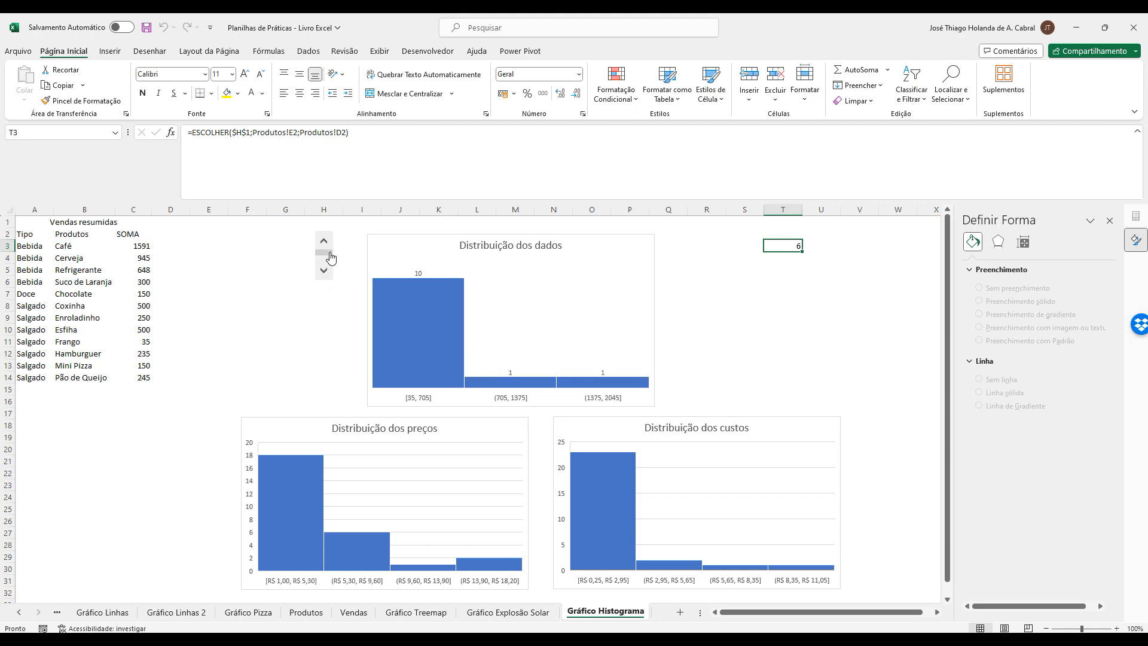
pyautogui.click(305, 612)
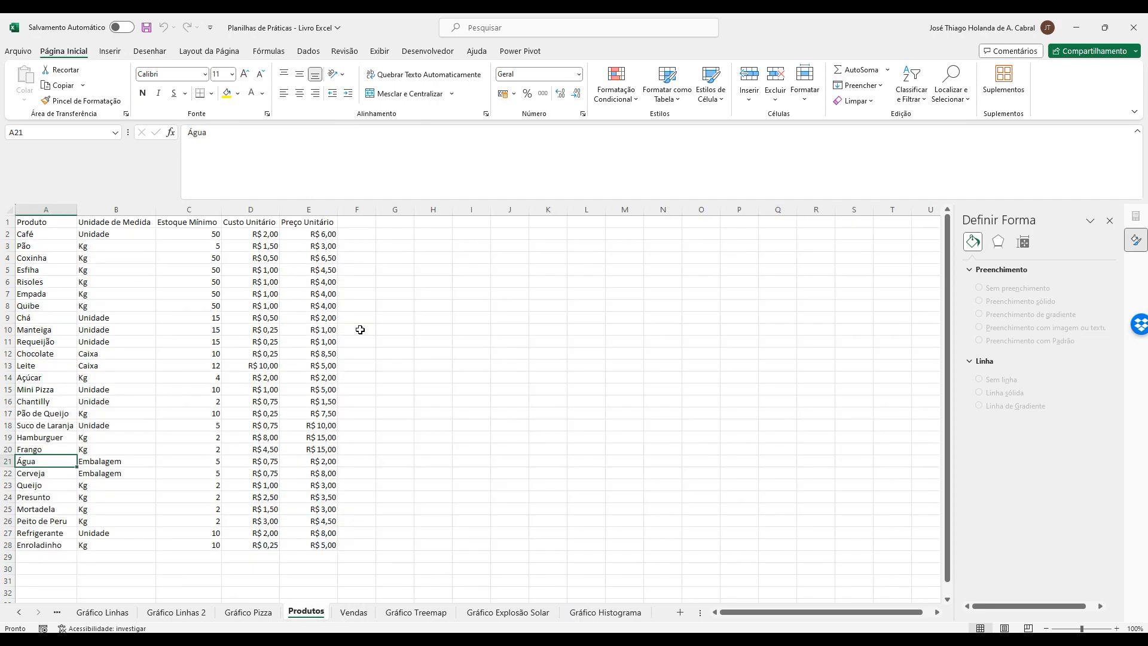
# Return to the Gráfico Histograma sheet and test the T3 formula by switching the scroll control to MÉDIA and back to SOMA.
pyautogui.click(606, 612)
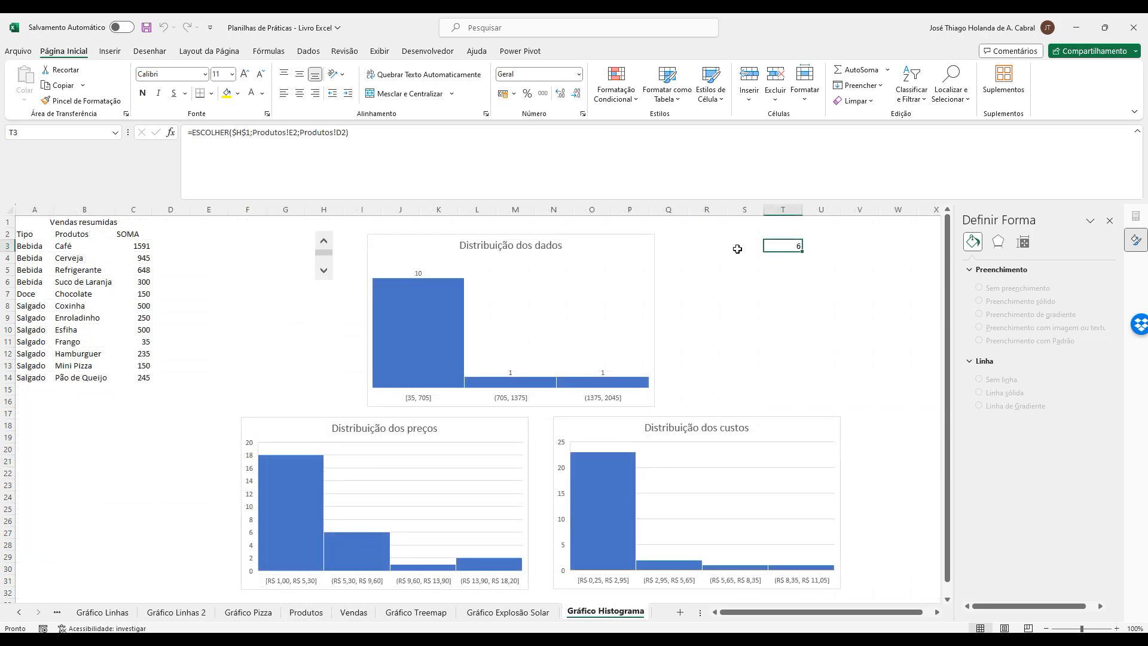
pyautogui.click(328, 271)
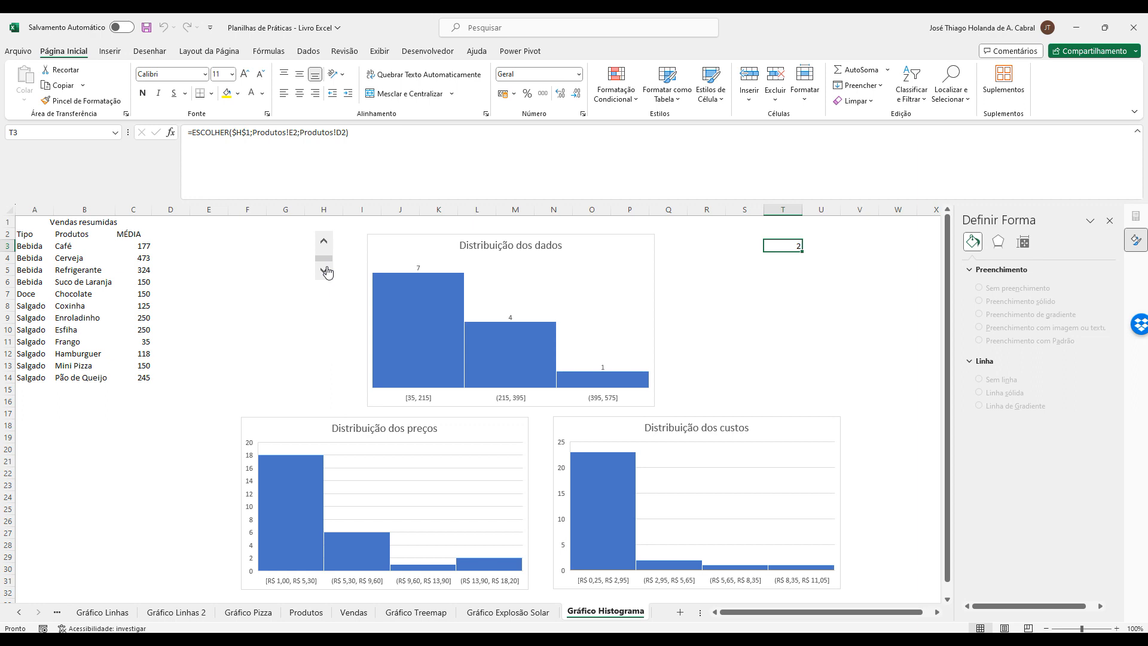
pyautogui.click(311, 236)
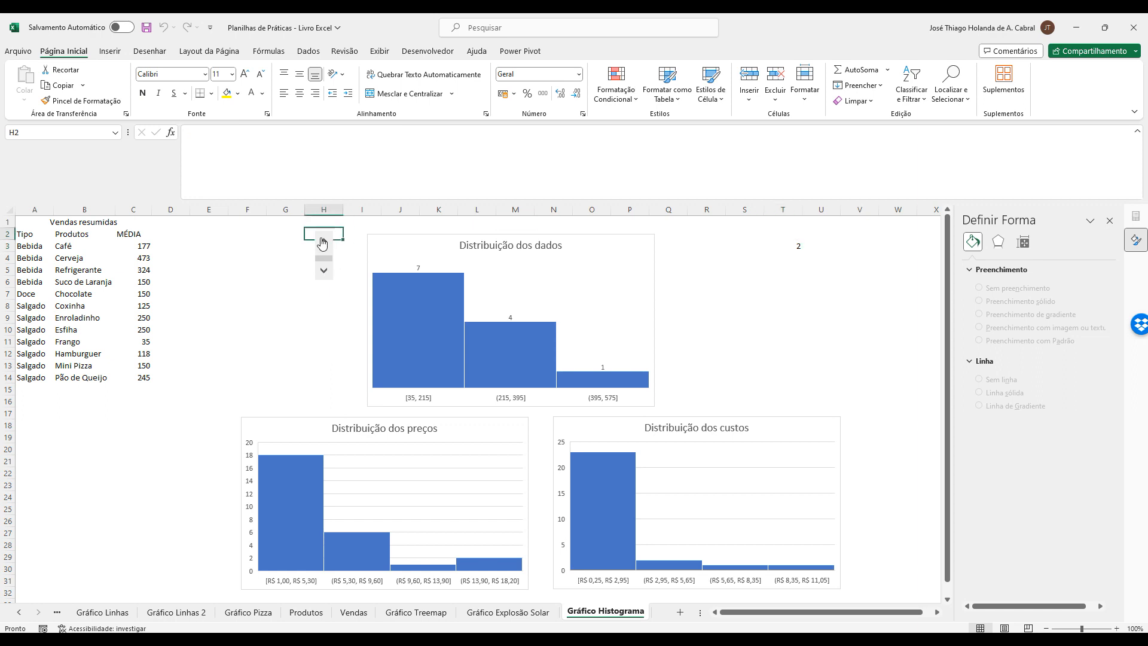
pyautogui.click(331, 240)
# Fill the T3 formula down to T15 and test the column by switching the scroll control between MÉDIA and SOMA.
pyautogui.click(792, 245)
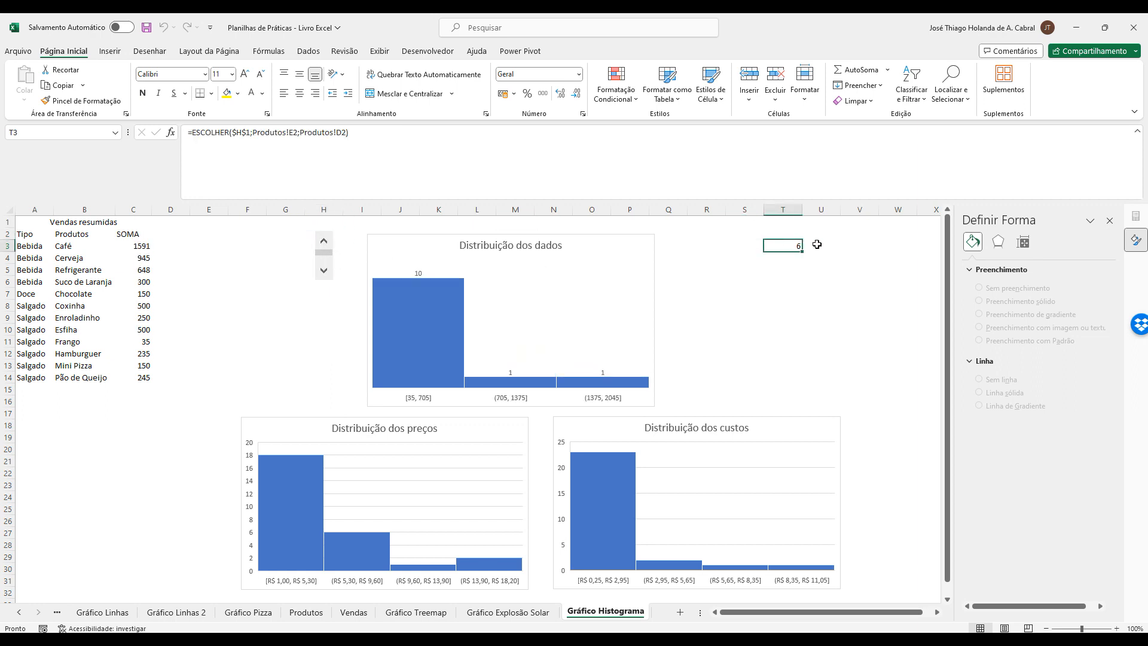
pyautogui.moveTo(805, 284); pyautogui.dragTo(819, 399)
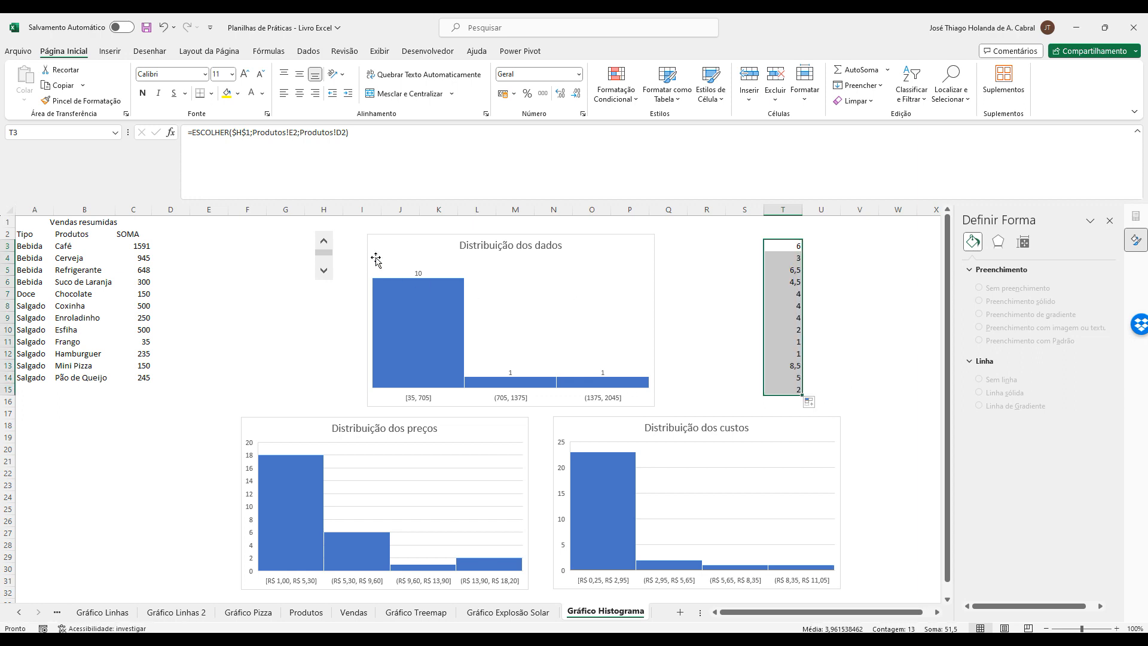
pyautogui.click(323, 268)
pyautogui.click(326, 241)
pyautogui.click(327, 270)
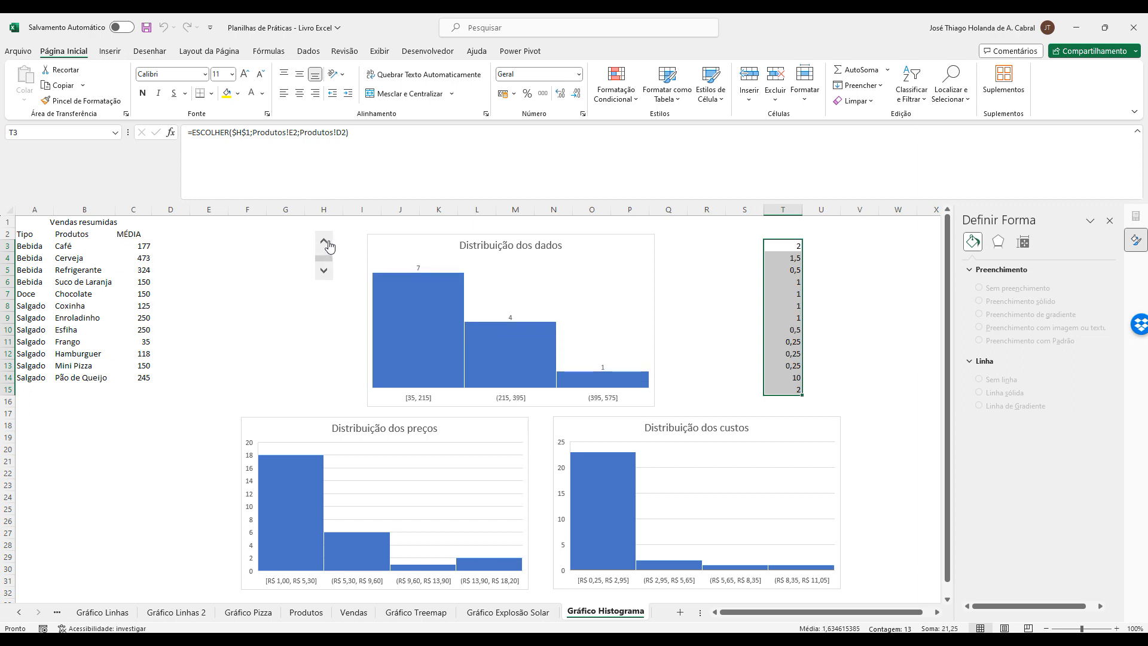
pyautogui.click(324, 242)
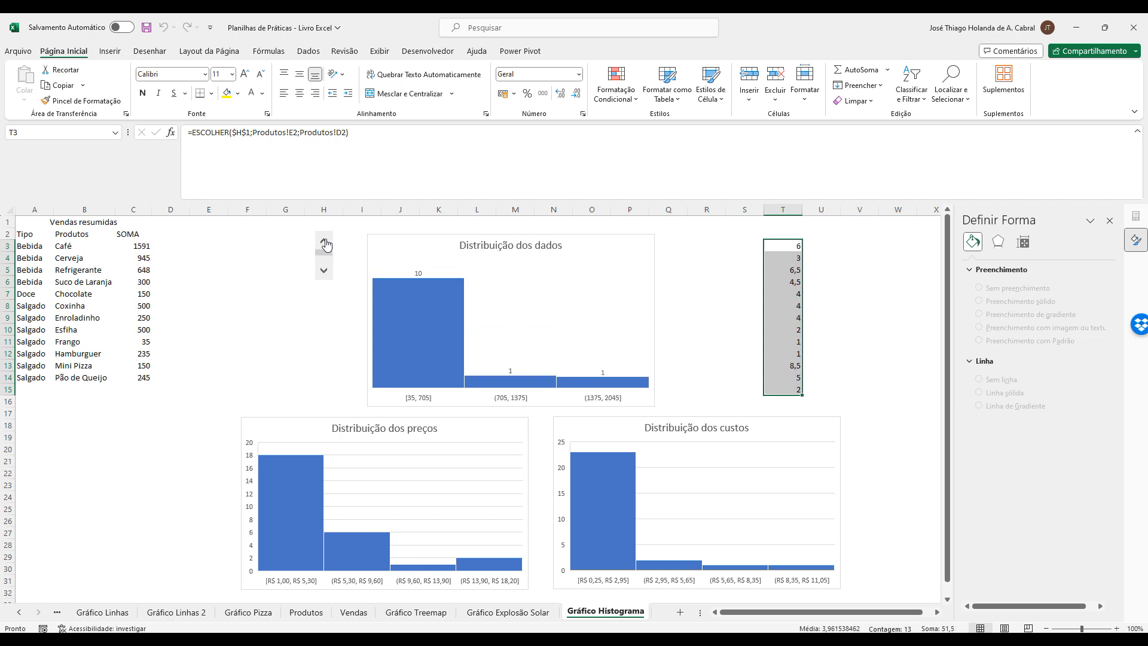
pyautogui.click(325, 273)
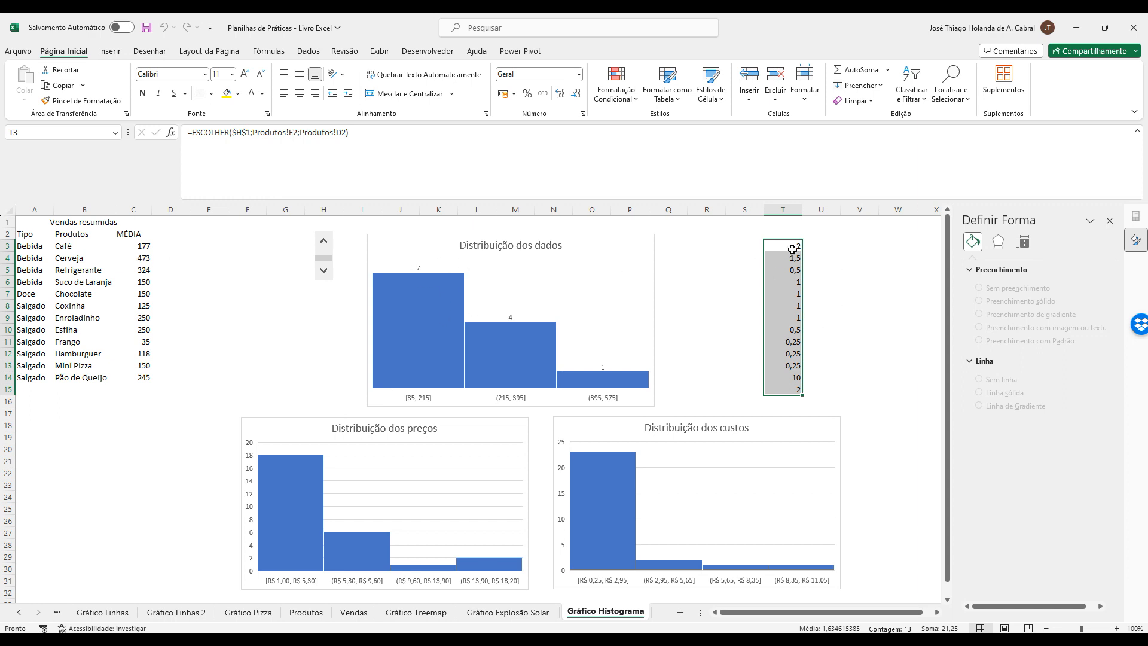
pyautogui.click(317, 238)
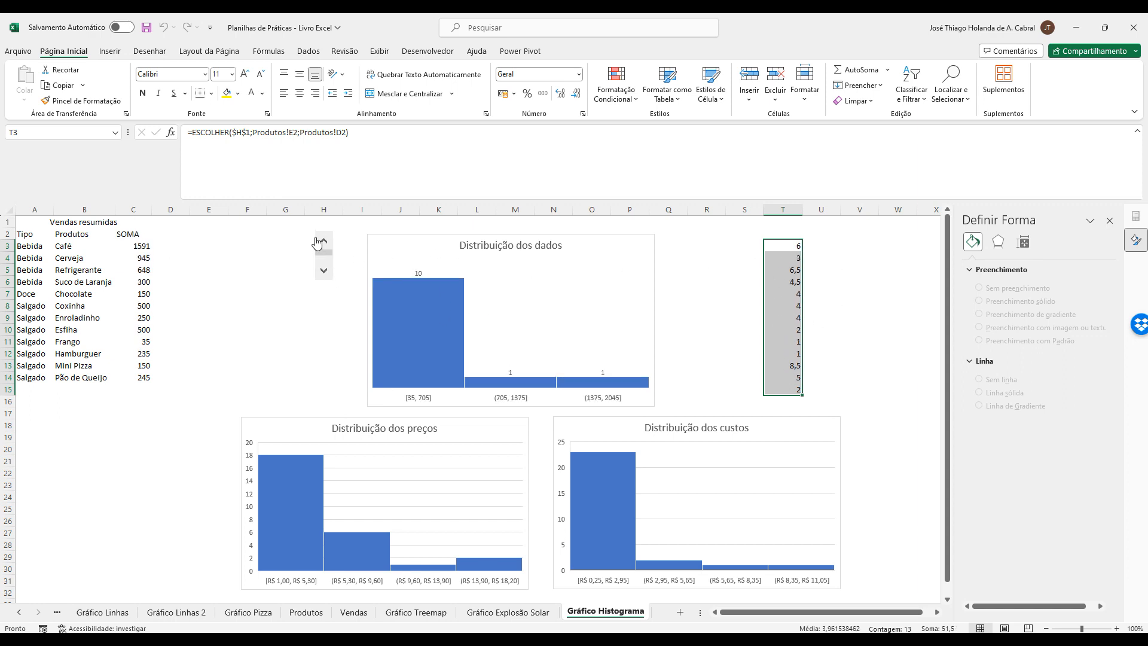
# Insert a histogram chart from the ESCOLHER values in T3:T15.
pyautogui.moveTo(769, 244); pyautogui.dragTo(777, 389)
pyautogui.click(677, 345)
pyautogui.moveTo(777, 244); pyautogui.dragTo(784, 392)
pyautogui.click(110, 50)
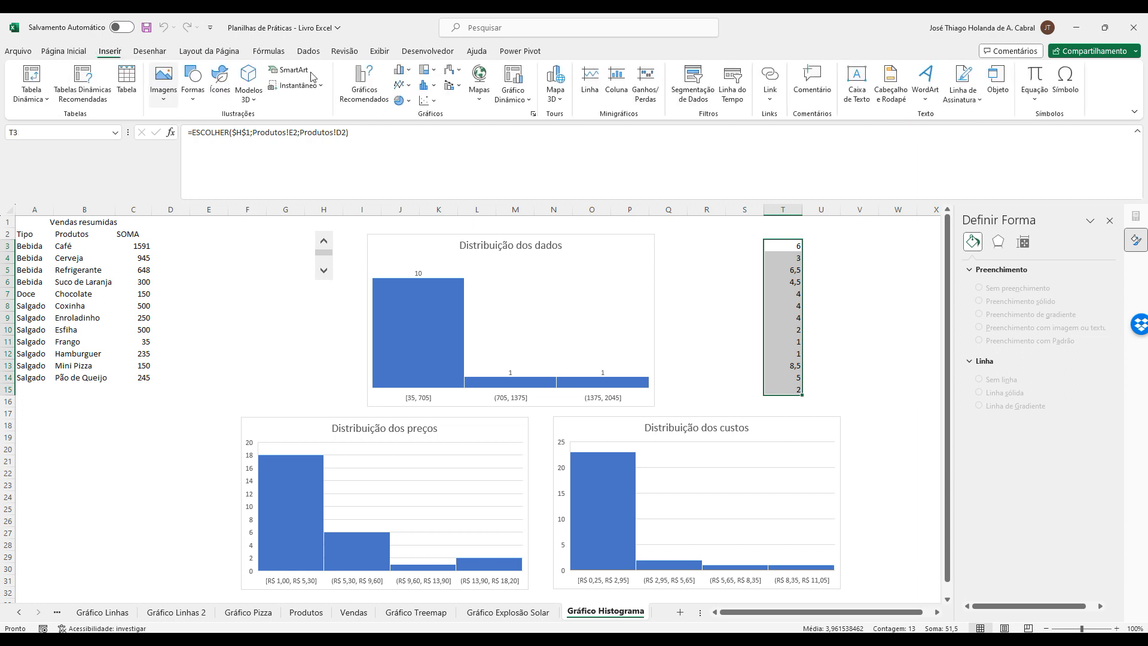
pyautogui.click(426, 90)
pyautogui.click(442, 131)
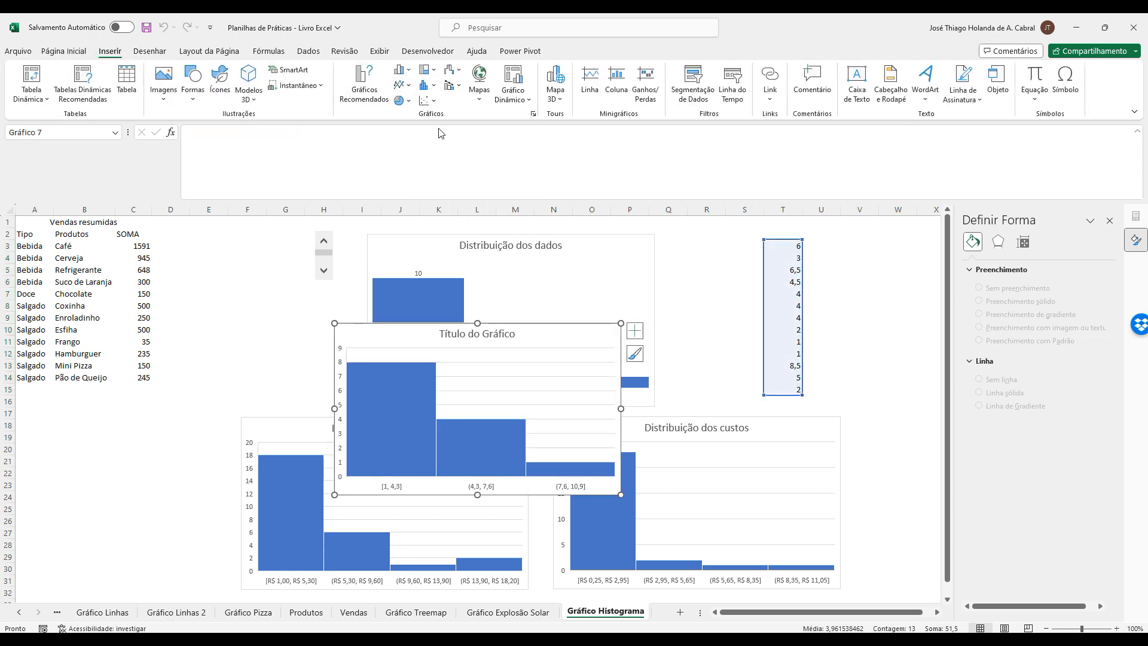
# Close the shape formatting pane and move the new histogram into the empty area beside column T, starting at about column V.
pyautogui.moveTo(550, 326); pyautogui.dragTo(929, 333)
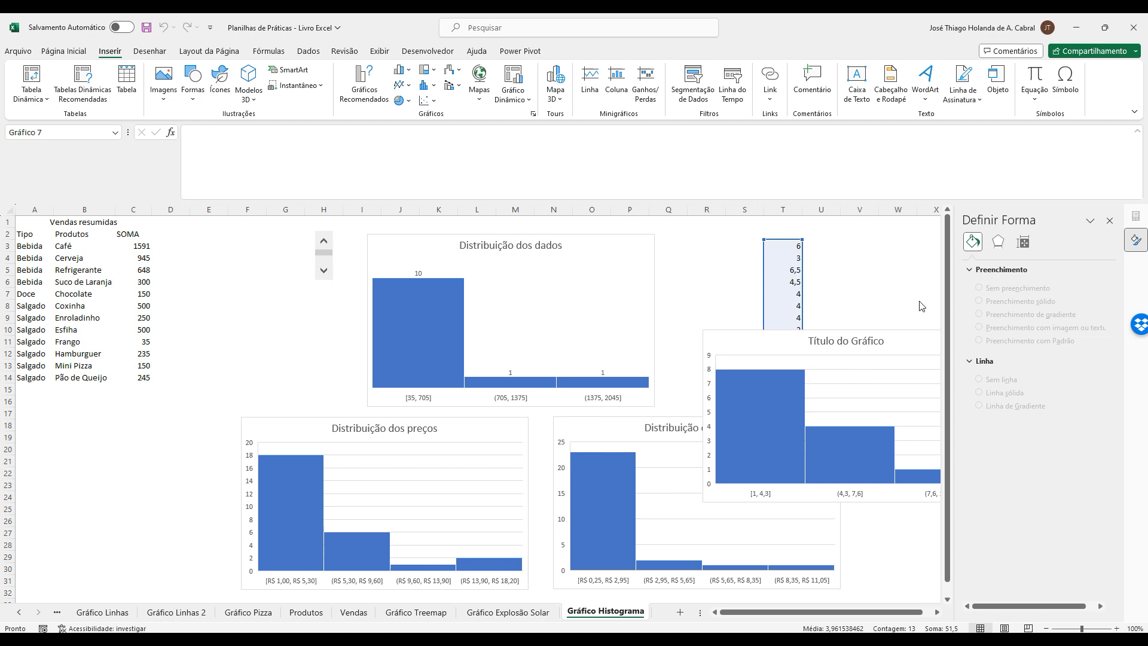
pyautogui.moveTo(851, 613); pyautogui.dragTo(903, 612)
pyautogui.click(1110, 222)
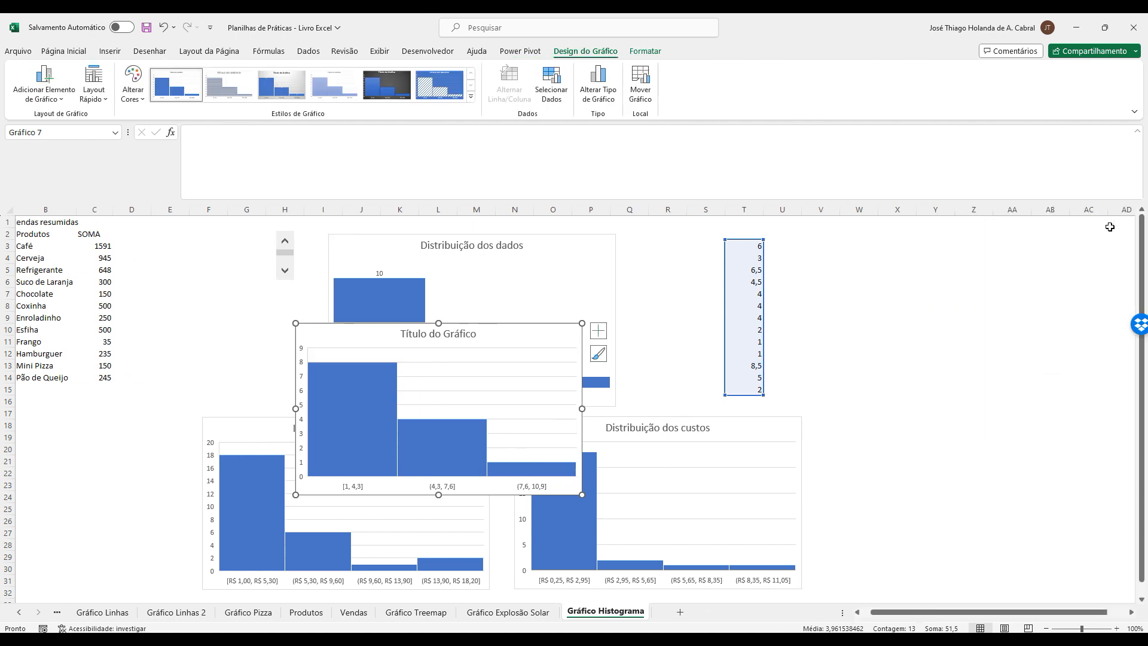
pyautogui.moveTo(586, 325); pyautogui.dragTo(1108, 233)
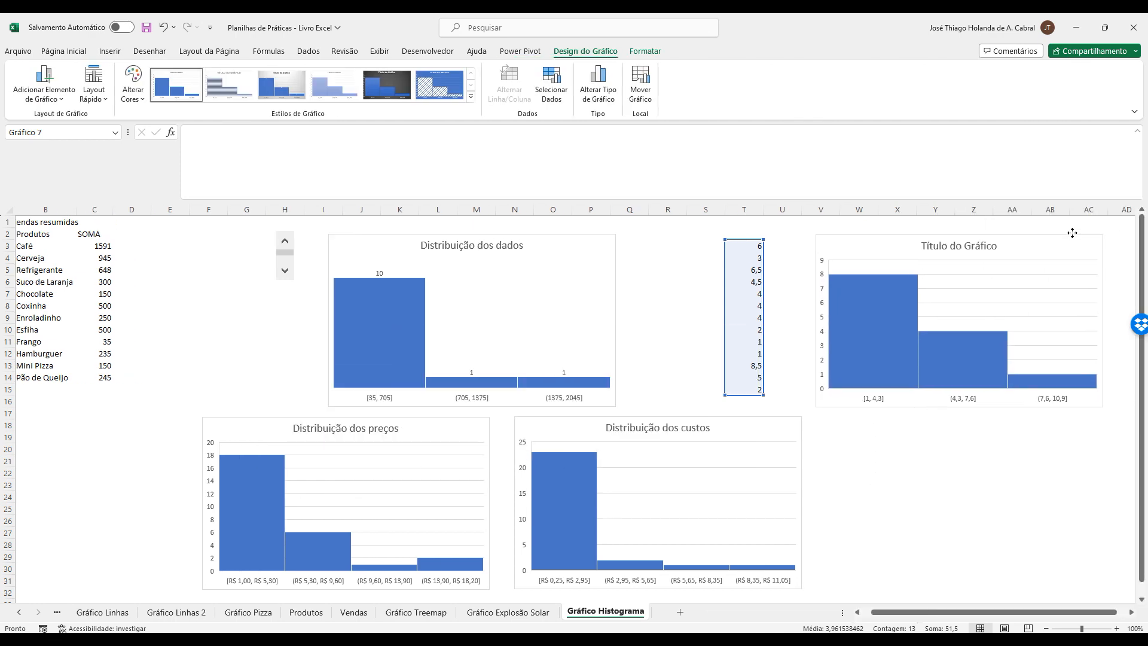
# Test the new histogram by switching the scroll control between MÉDIA and SOMA, then deselect the chart.
pyautogui.click(286, 270)
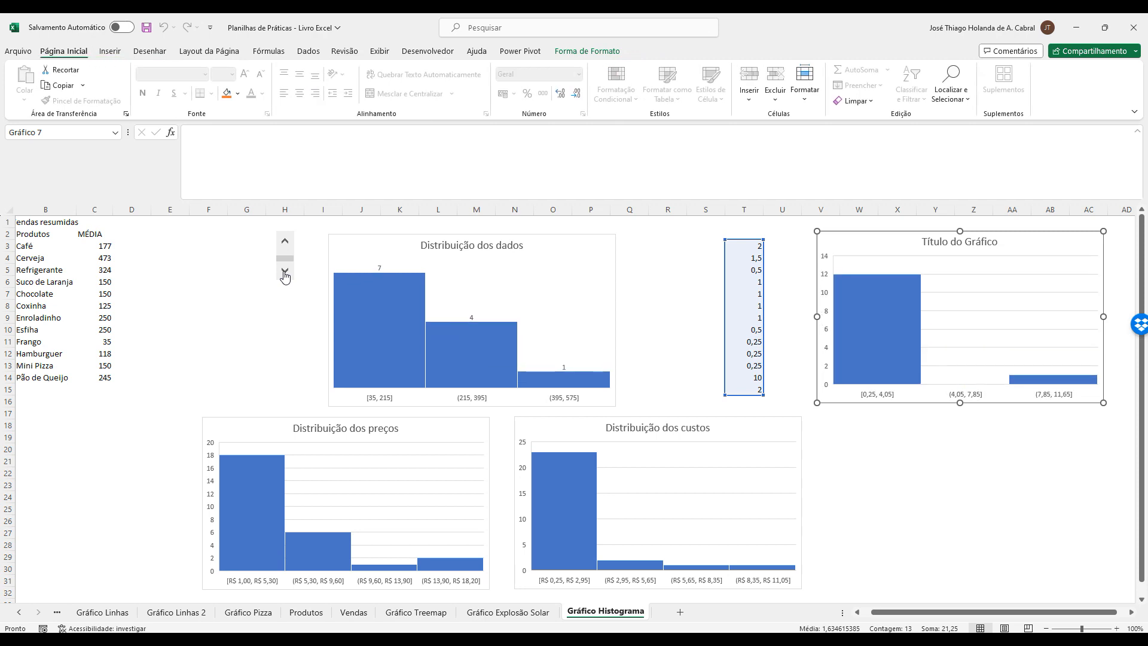
pyautogui.click(285, 241)
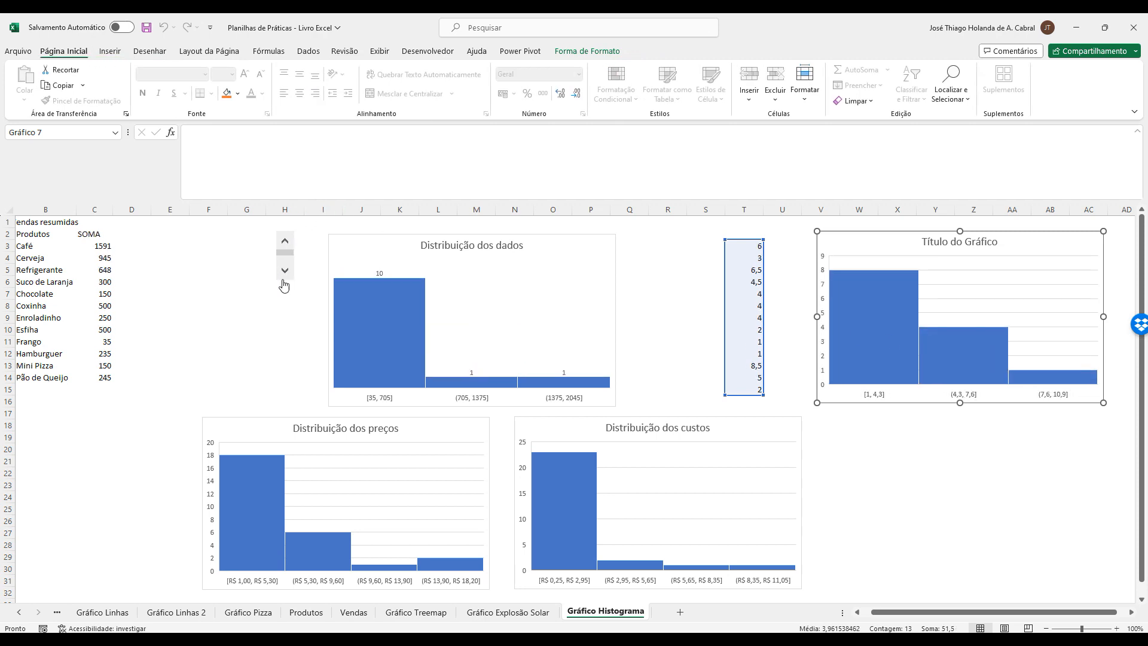
pyautogui.click(285, 271)
pyautogui.click(286, 244)
pyautogui.click(806, 260)
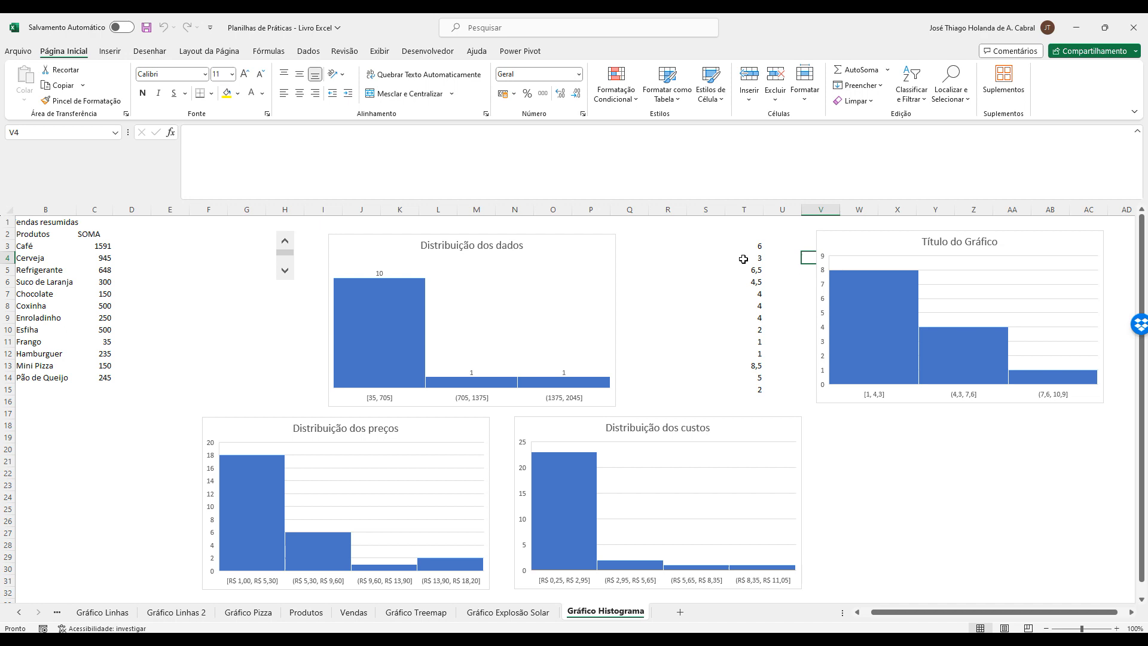
pyautogui.click(770, 255)
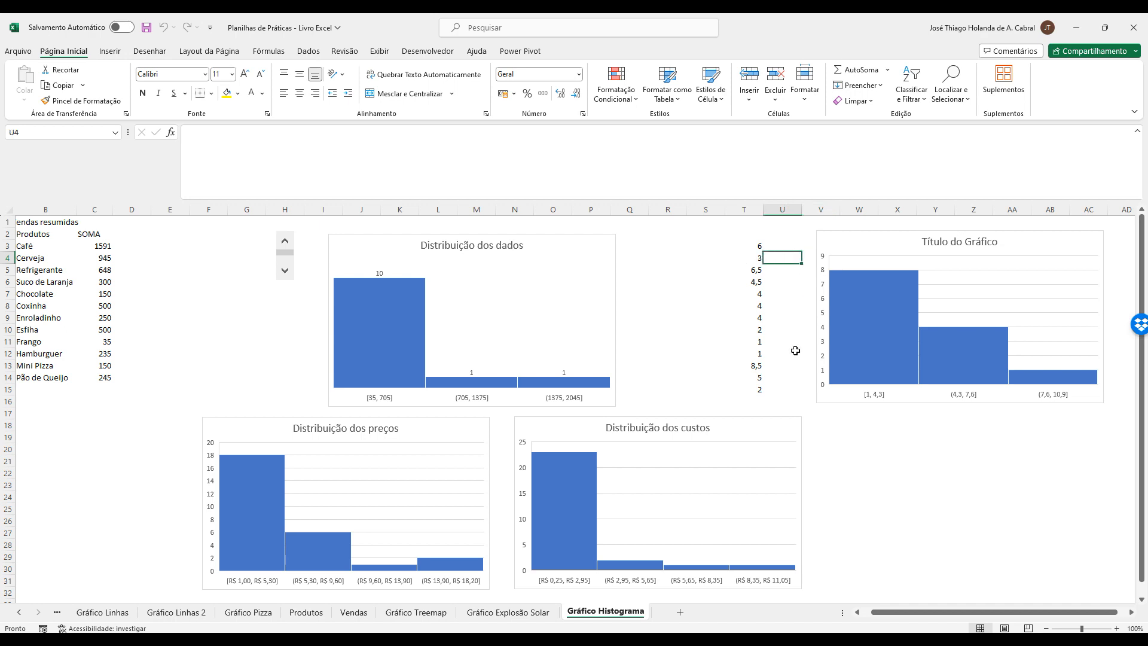
# Insert an empty Pareto chart with the blank cell F6 selected.
pyautogui.click(858, 612)
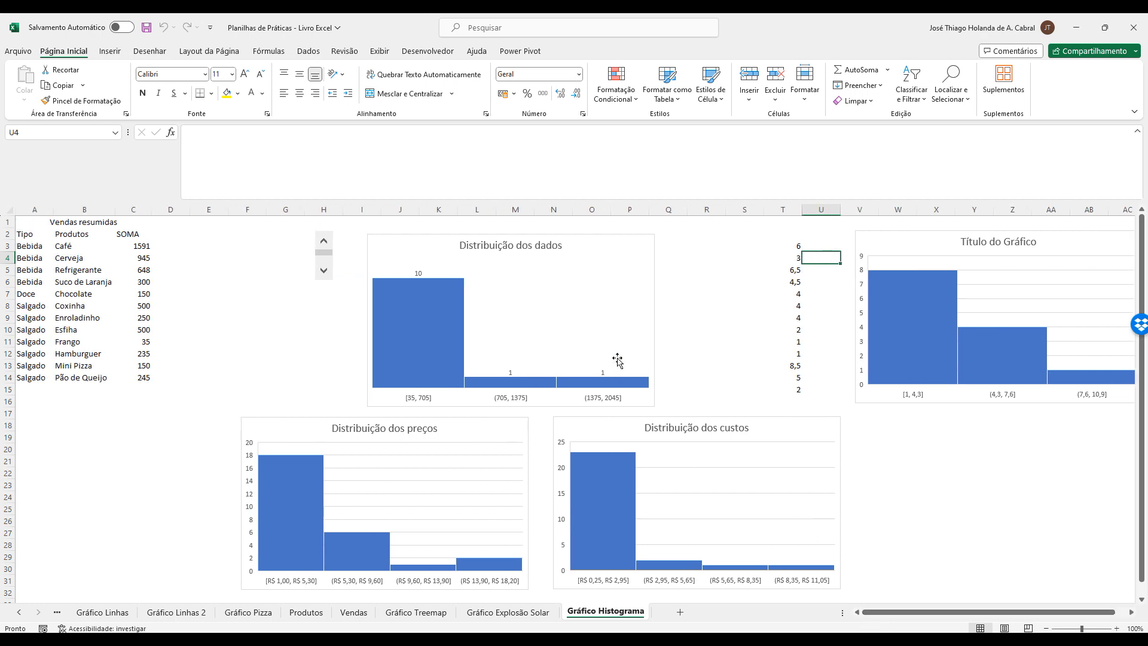
pyautogui.click(111, 52)
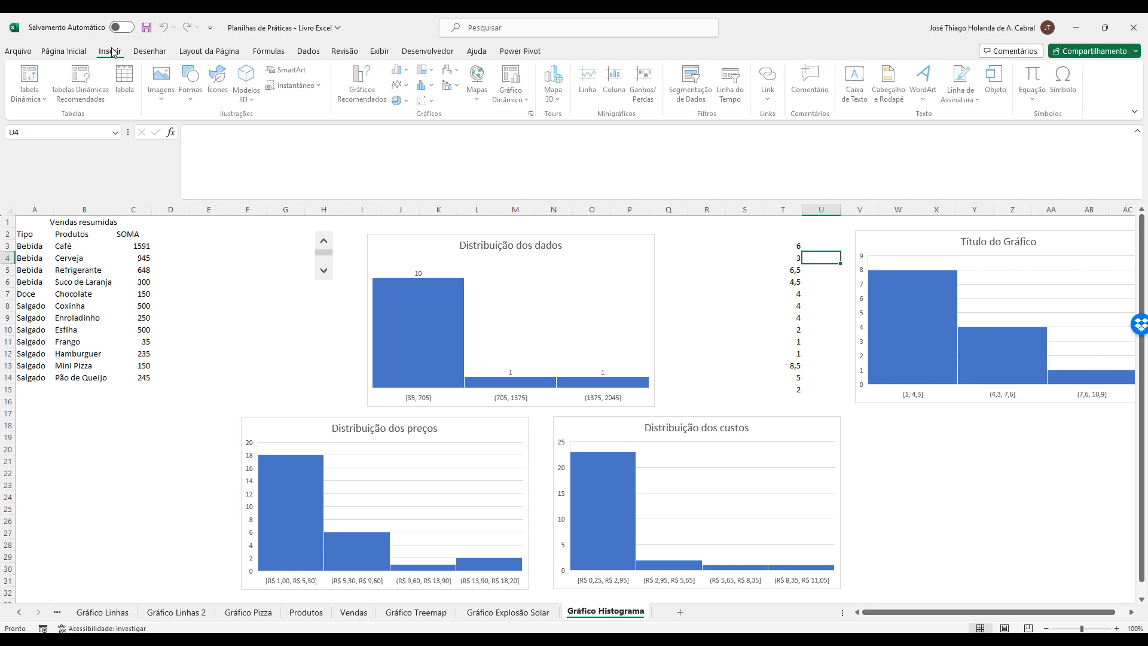
pyautogui.click(426, 85)
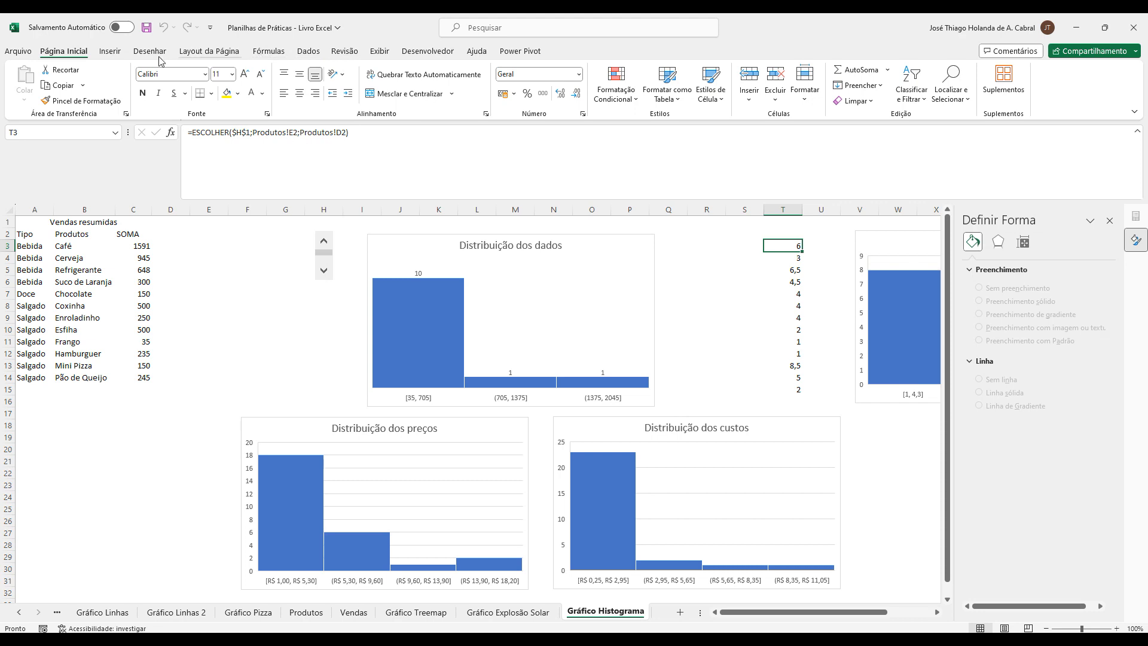
pyautogui.click(247, 281)
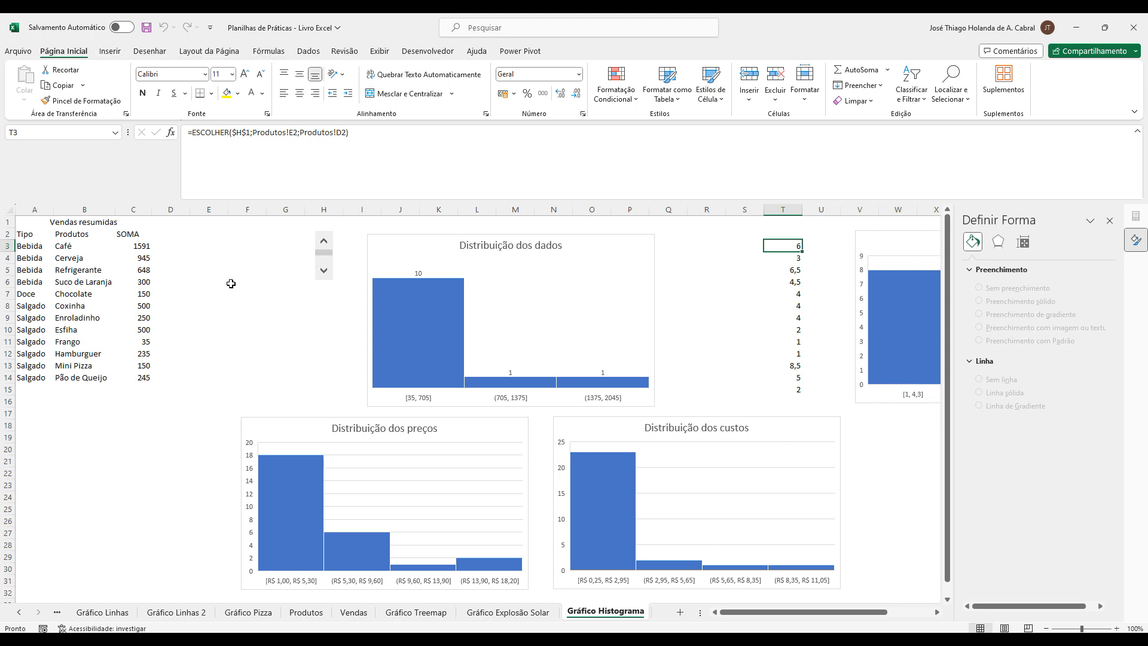
pyautogui.click(111, 51)
pyautogui.click(426, 85)
pyautogui.click(460, 133)
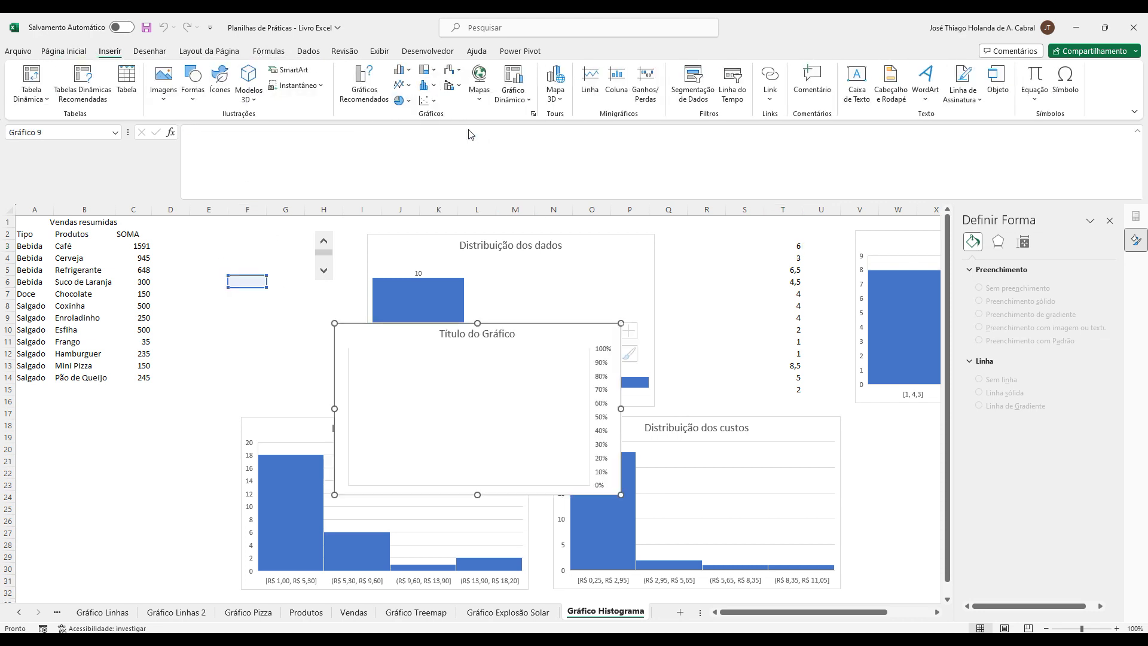
# Move the empty Pareto chart below the price and cost histograms, centred between them.
pyautogui.moveTo(594, 314); pyautogui.dragTo(390, 410)
pyautogui.scroll(-3, 576, 346)
pyautogui.moveTo(346, 318); pyautogui.dragTo(651, 504)
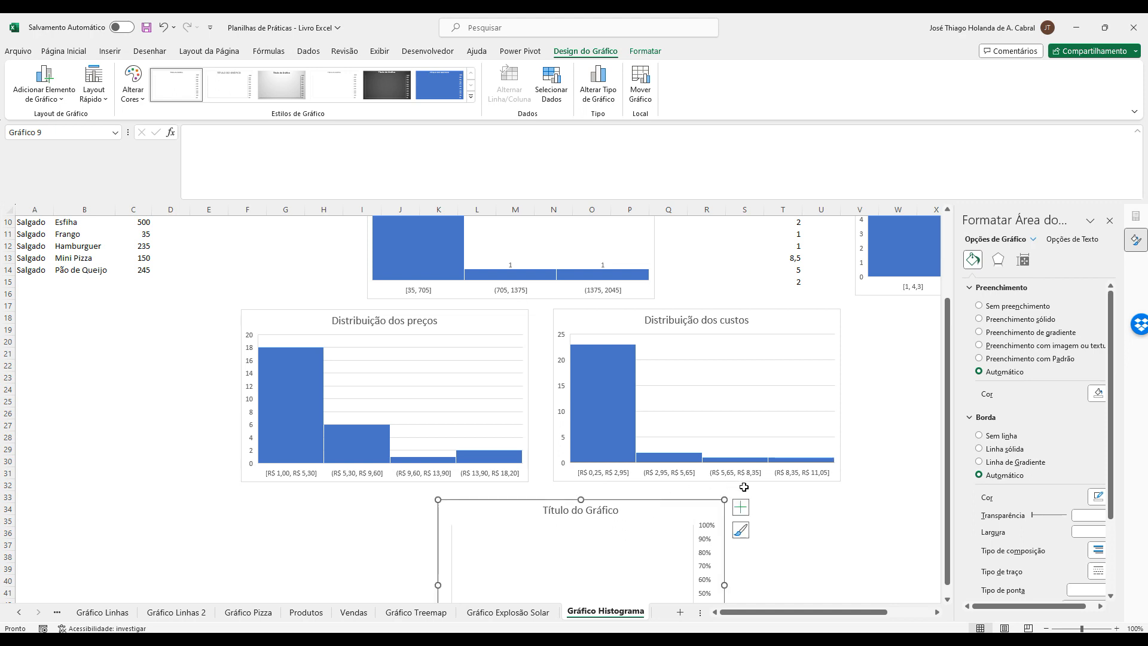
pyautogui.scroll(-3, 741, 485)
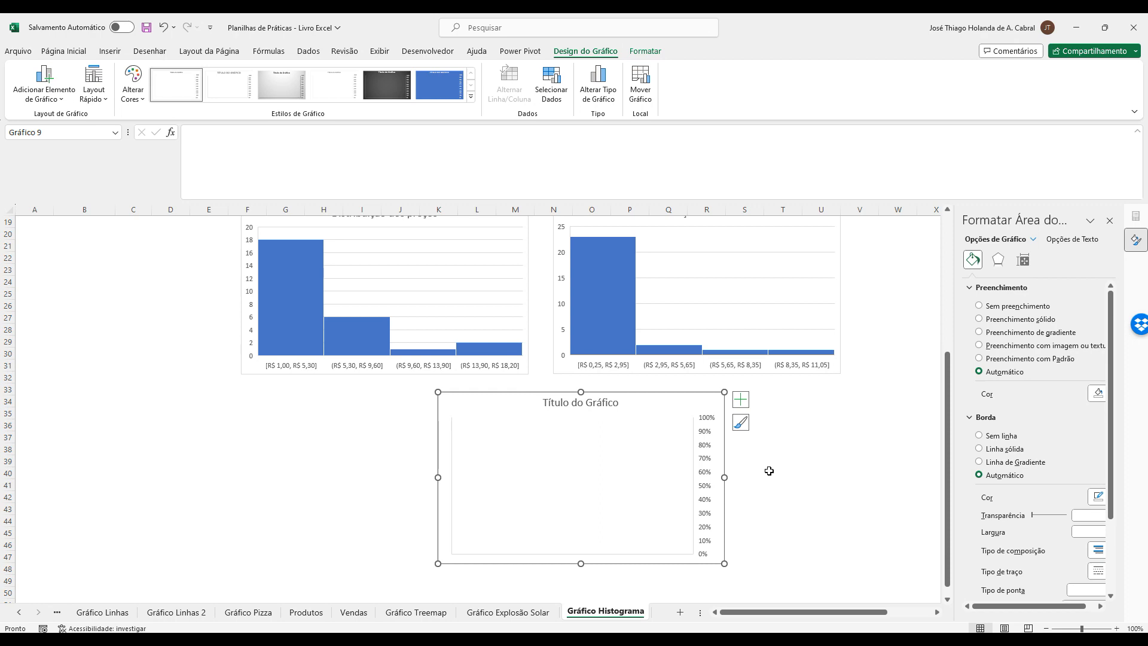
# Set the Pareto chart's data range to C3:C14 of the summarised sales table.
pyautogui.scroll(6, 770, 470)
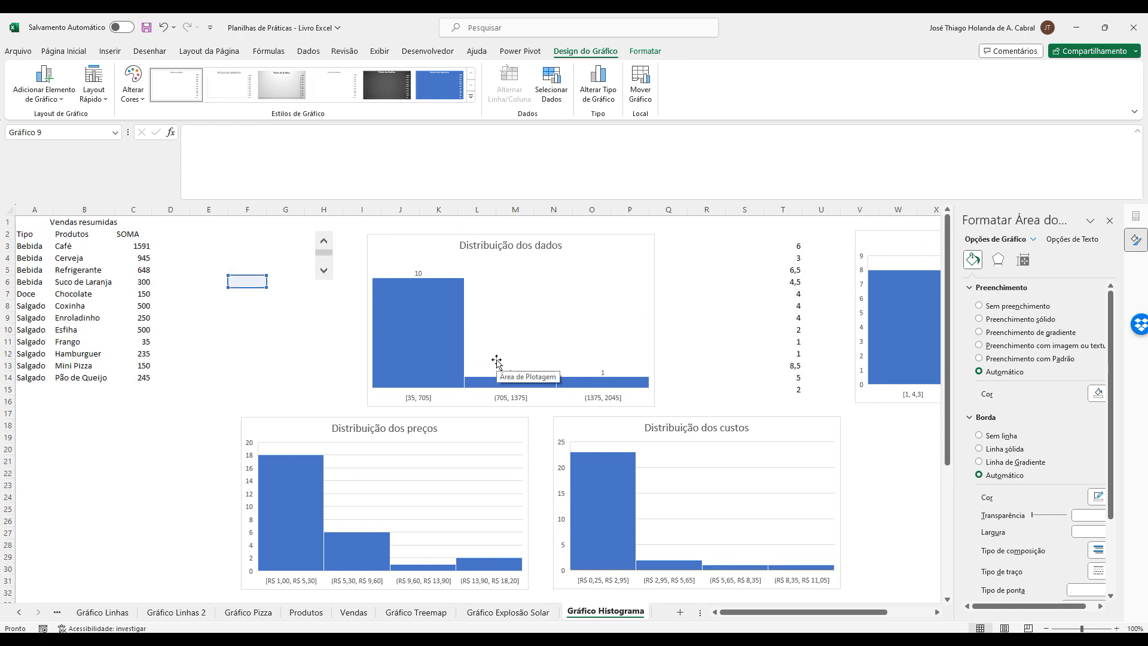
pyautogui.scroll(-1, 626, 399)
pyautogui.scroll(1, 625, 400)
pyautogui.scroll(-5, 646, 431)
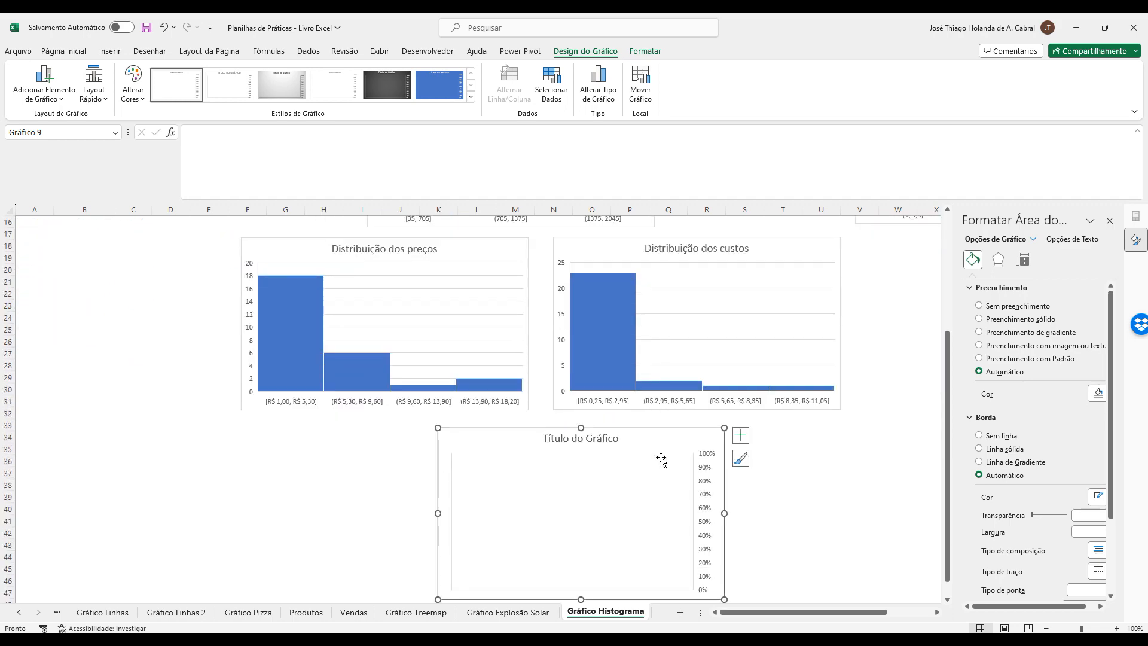
pyautogui.click(551, 84)
pyautogui.scroll(1, 226, 264)
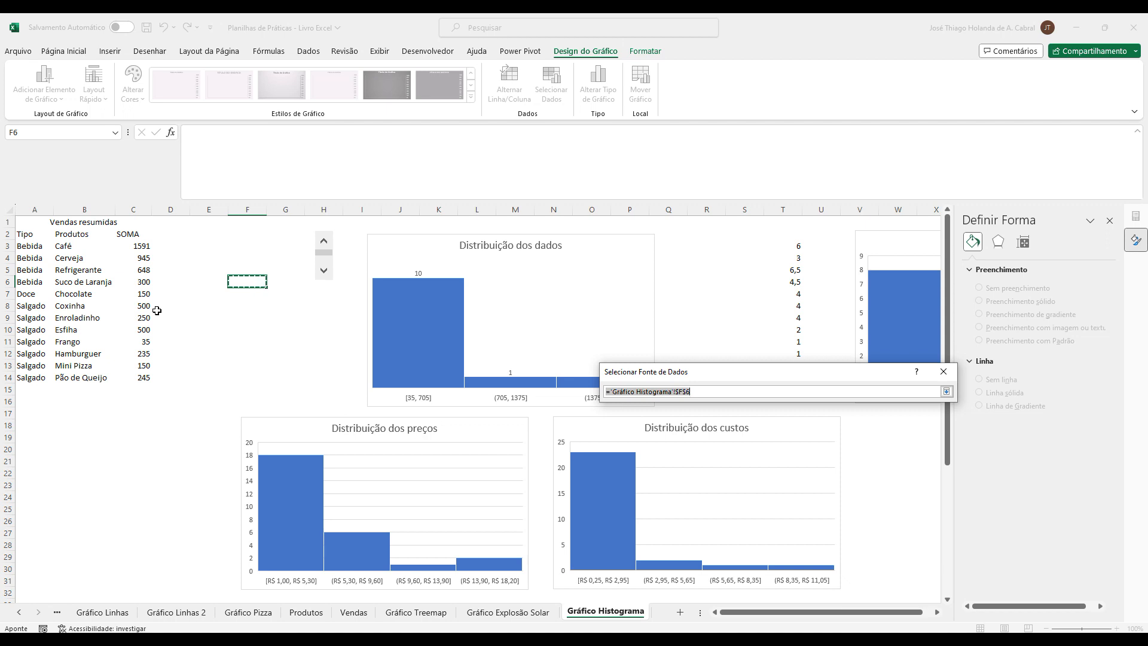
pyautogui.click(139, 246)
pyautogui.moveTo(139, 246); pyautogui.dragTo(142, 377)
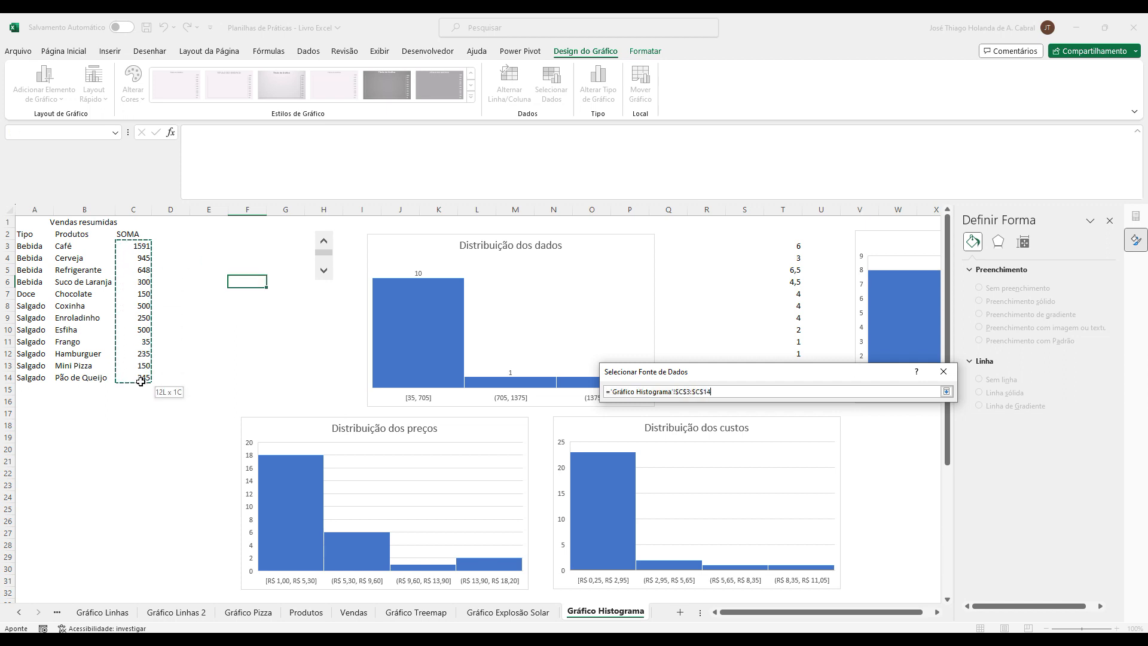
pyautogui.click(947, 392)
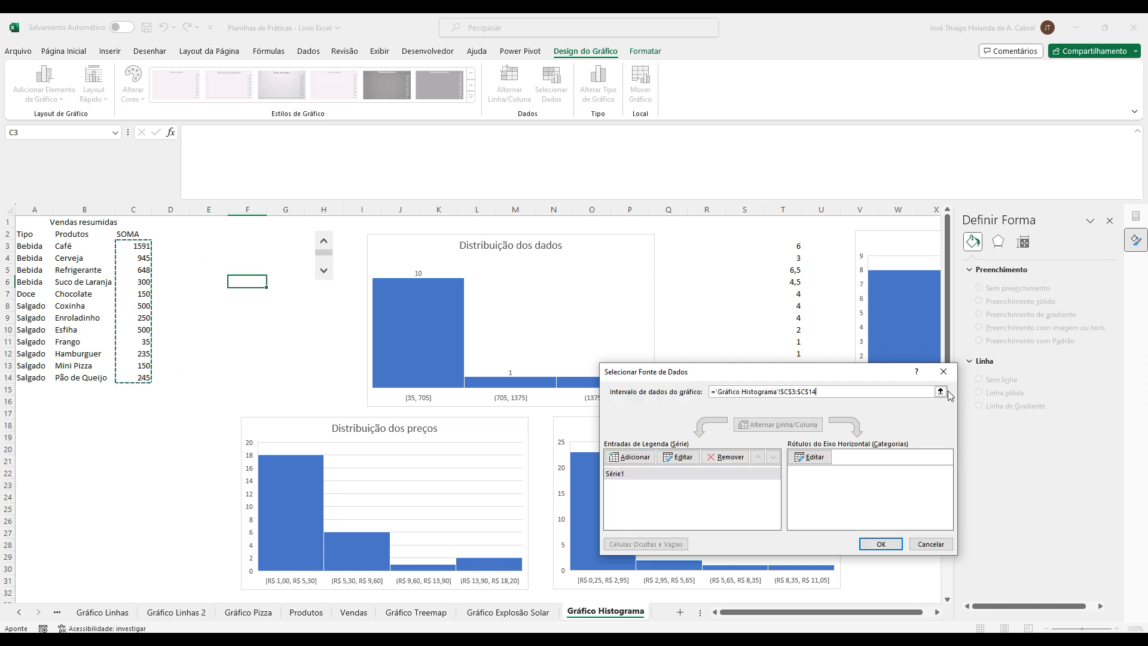
pyautogui.click(883, 544)
pyautogui.scroll(-5, 777, 448)
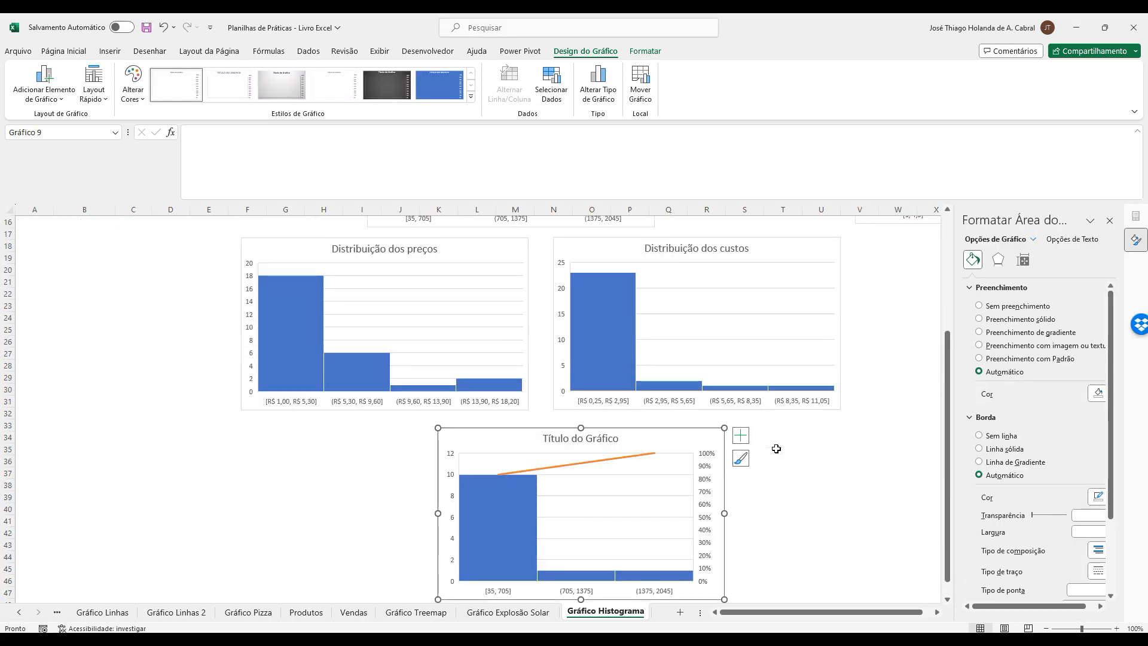
# Point the Pareto chart's data range at the unit prices in E2:E28 of the Produtos sheet.
pyautogui.scroll(3, 777, 474)
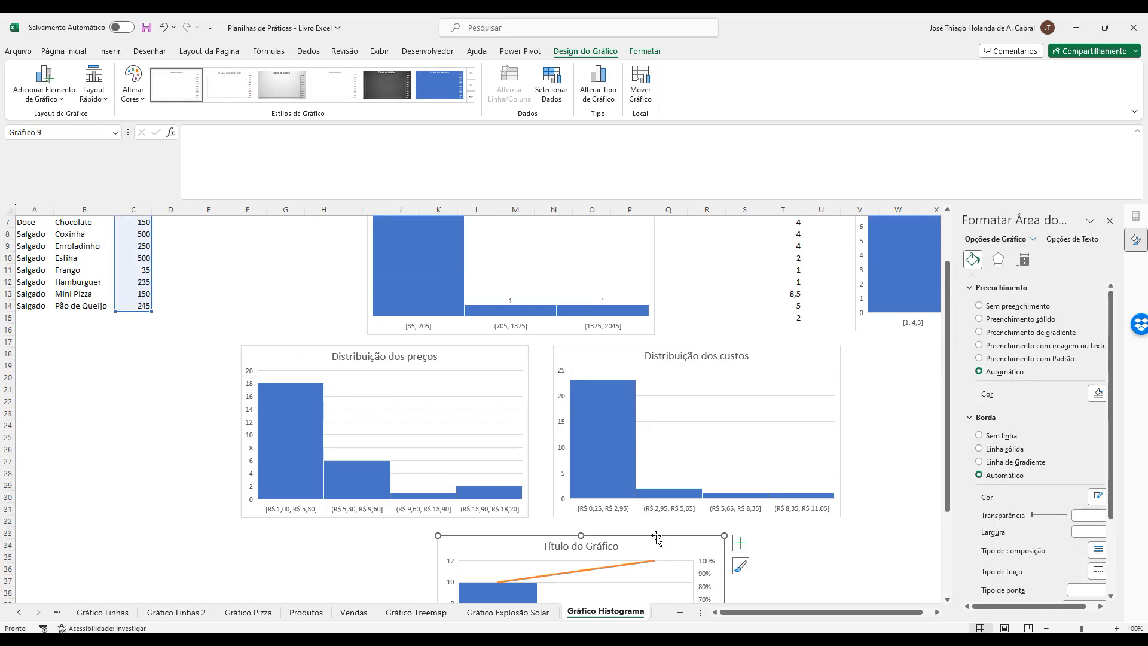
pyautogui.scroll(2, 657, 538)
pyautogui.click(551, 84)
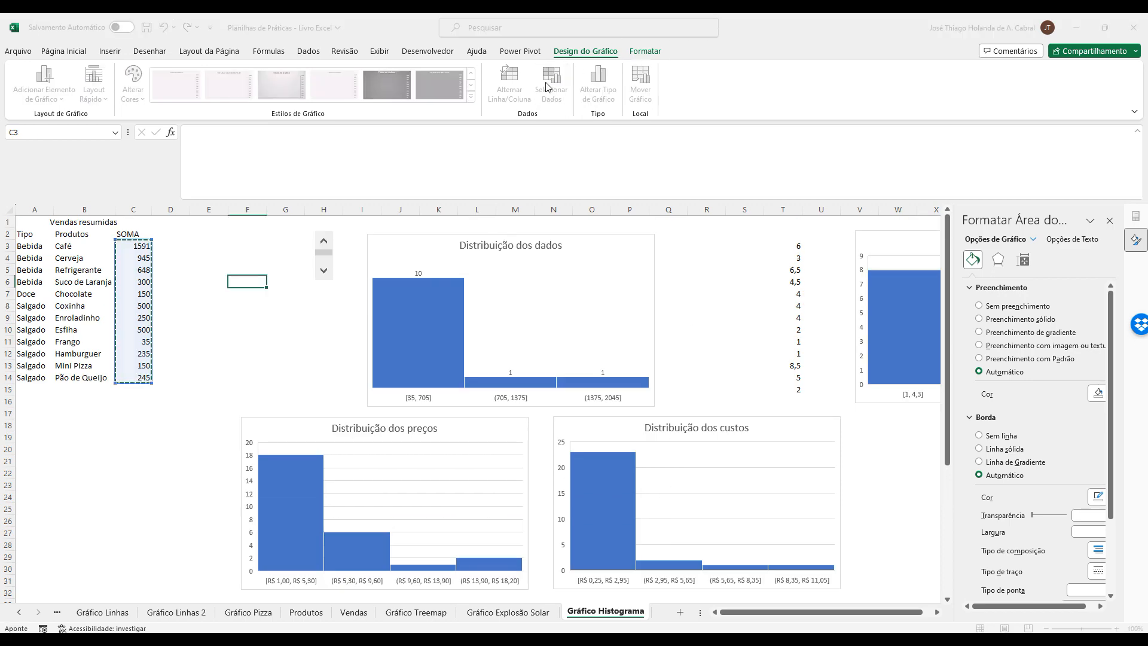
pyautogui.click(941, 391)
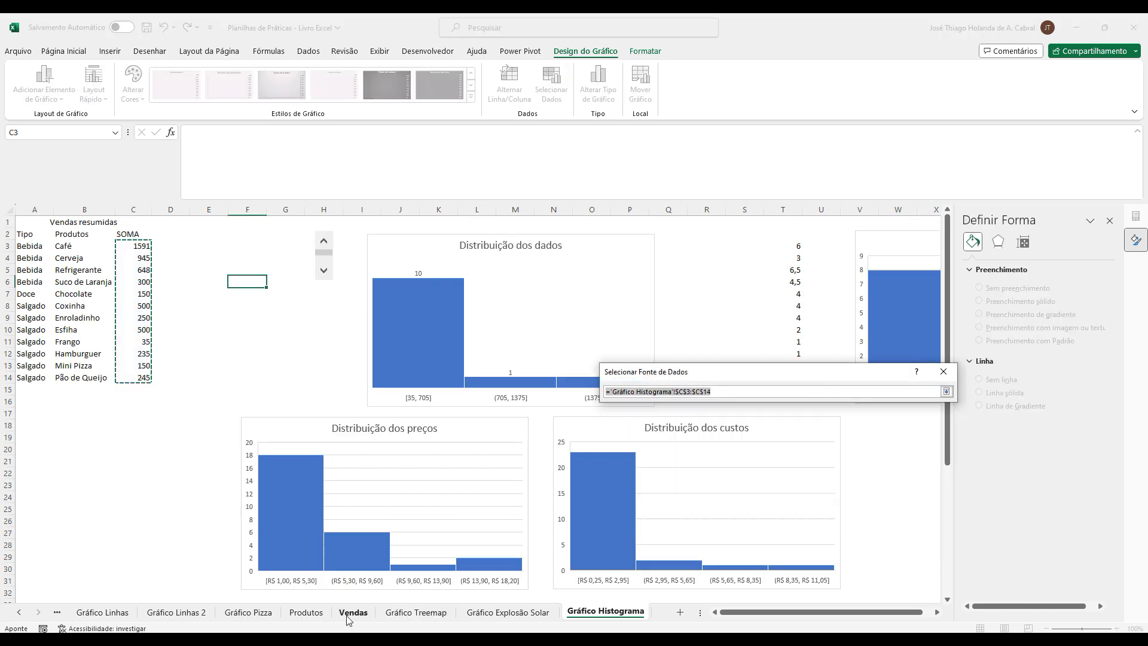
pyautogui.click(305, 611)
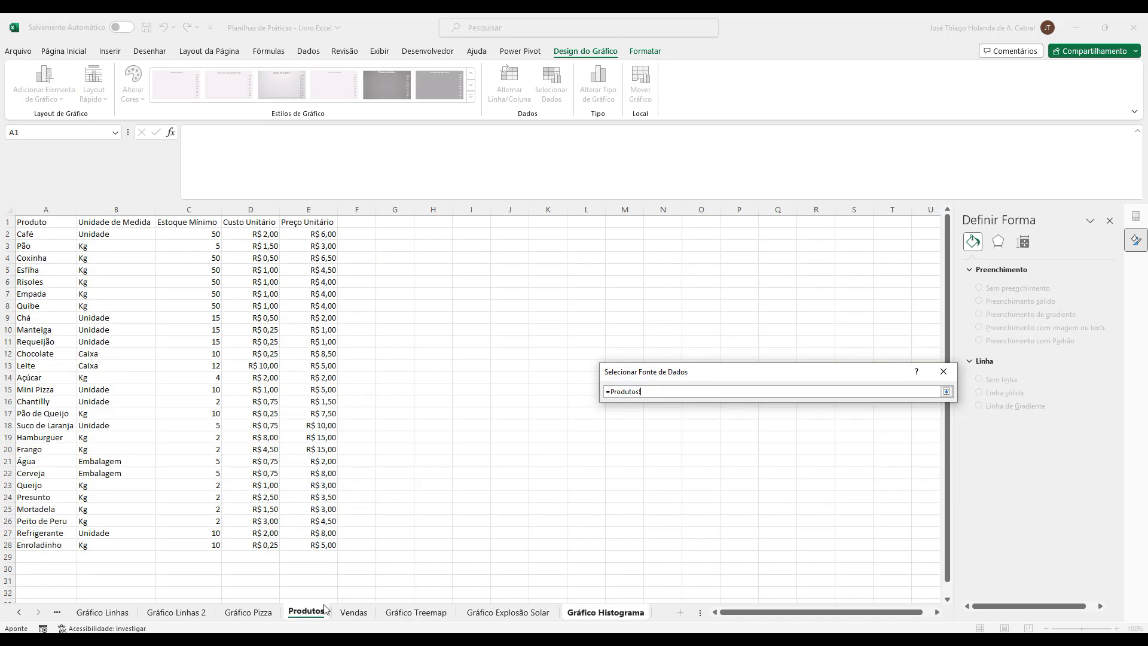
pyautogui.click(361, 618)
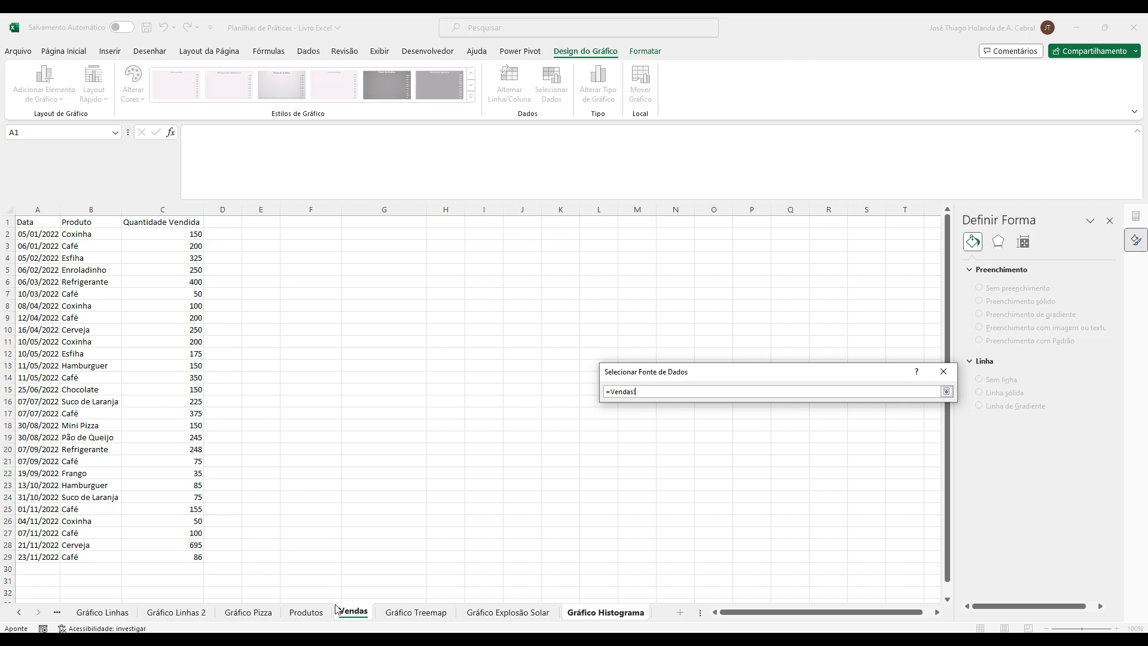
pyautogui.click(306, 612)
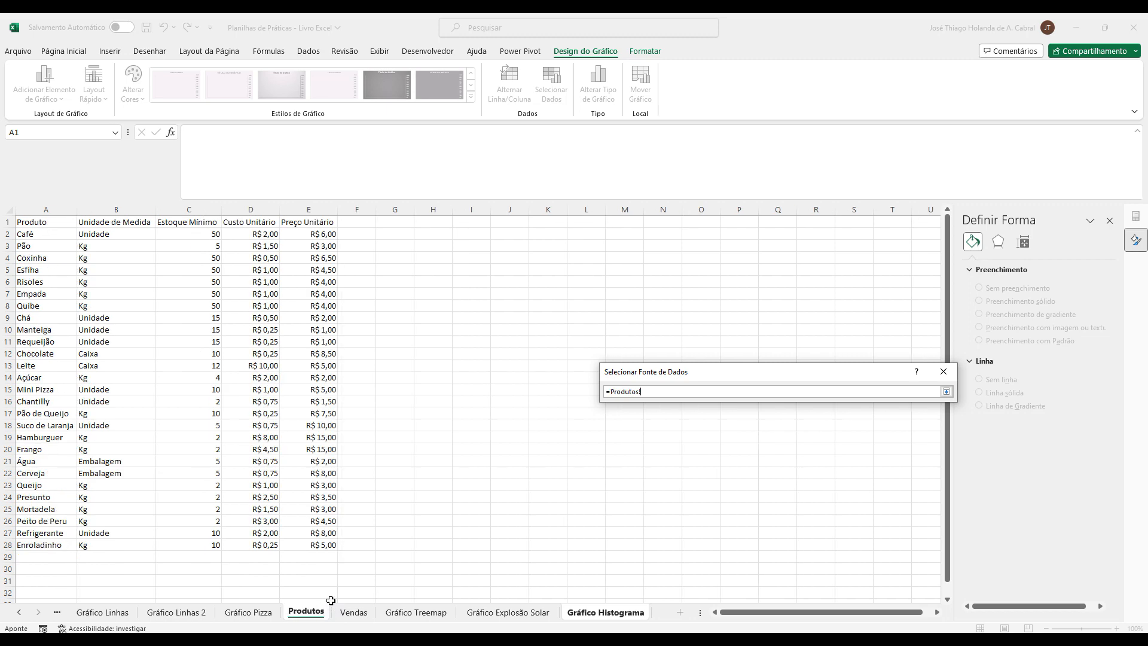
pyautogui.moveTo(314, 234); pyautogui.dragTo(314, 545)
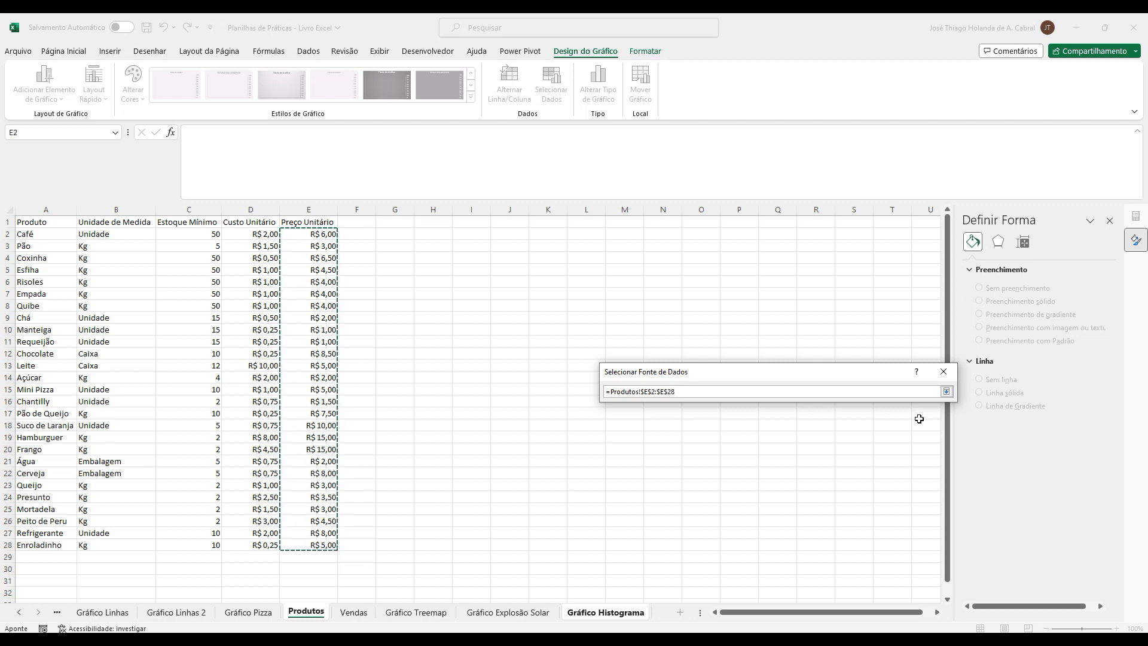
pyautogui.click(947, 392)
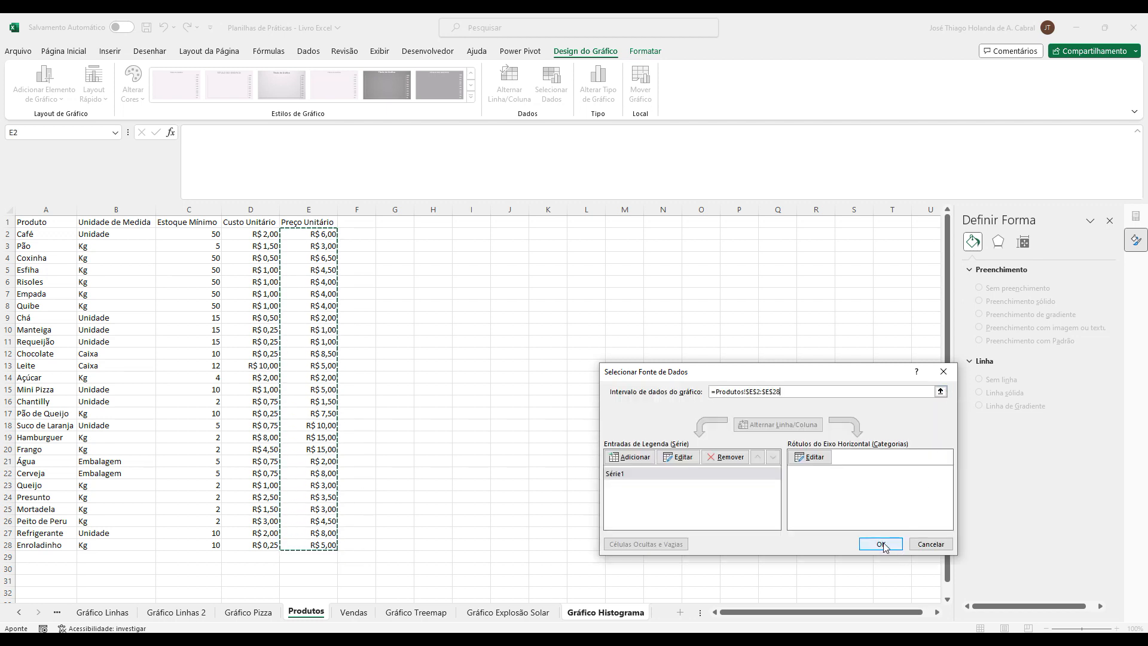
# Extend the Pareto chart's data range to Produtos E1:E28 so it includes the Preço Unitário header, and apply it.
pyautogui.click(941, 392)
pyautogui.moveTo(315, 223); pyautogui.dragTo(321, 545)
pyautogui.click(947, 392)
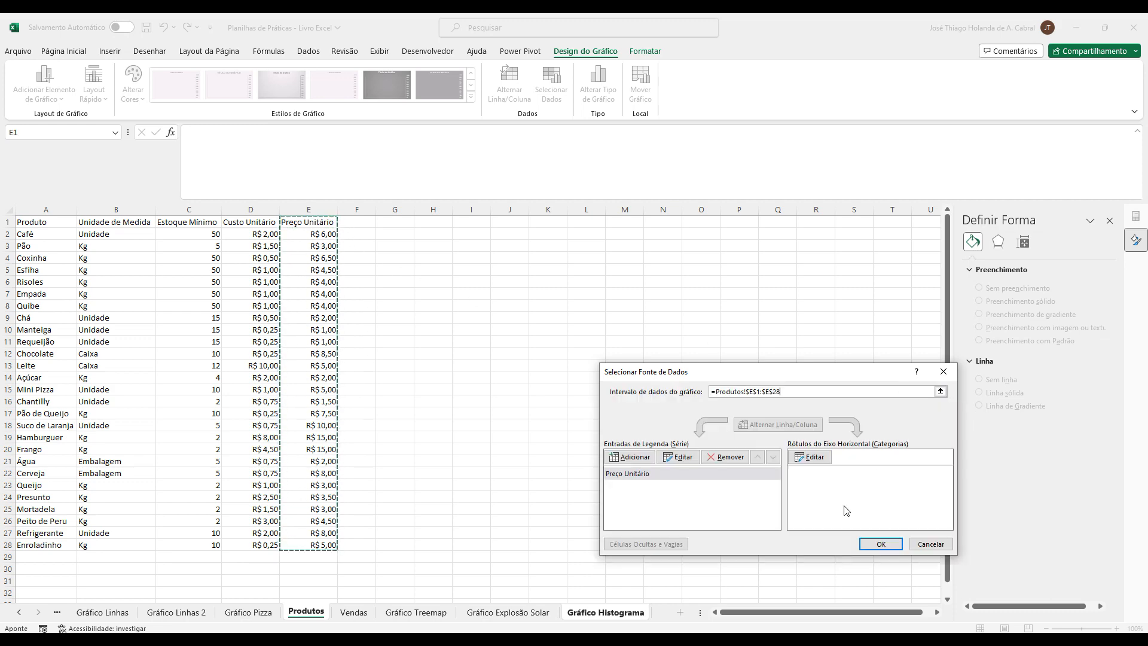
pyautogui.click(881, 544)
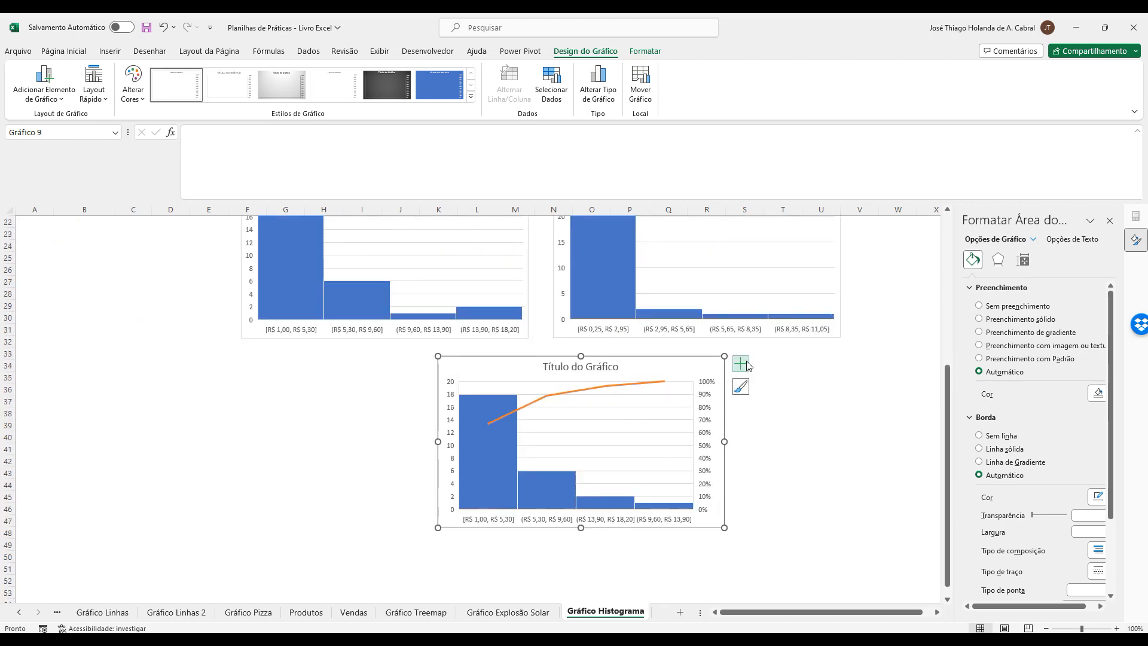
# Examine the cumulative Pareto line and its points against the price columns in the Pareto chart.
pyautogui.click(493, 424)
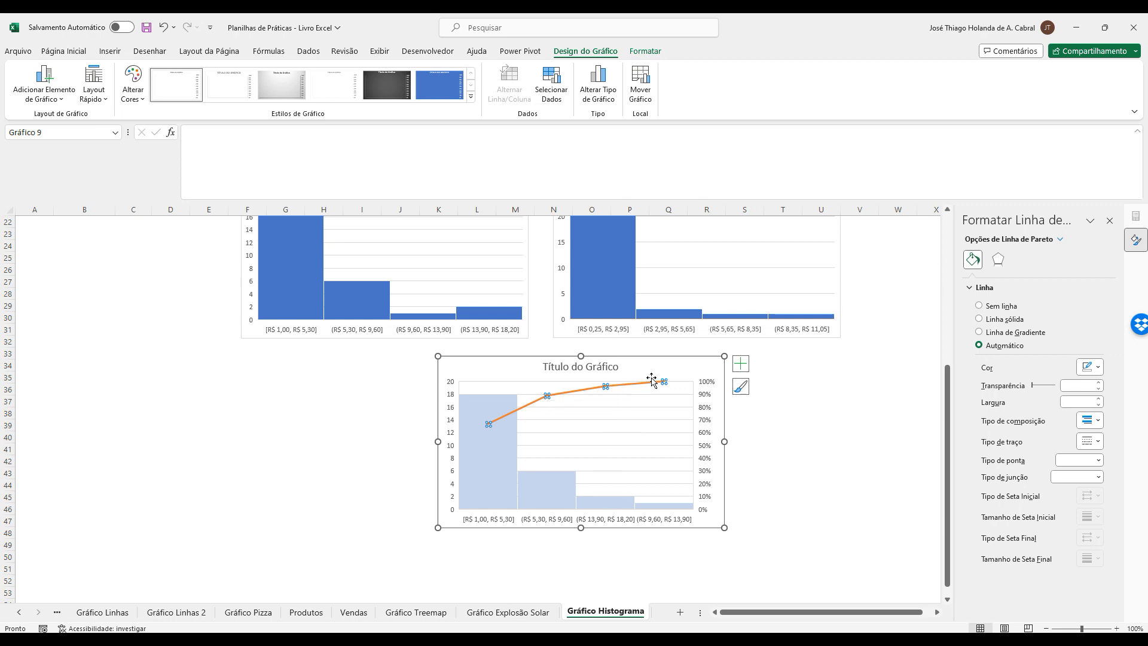
pyautogui.click(651, 437)
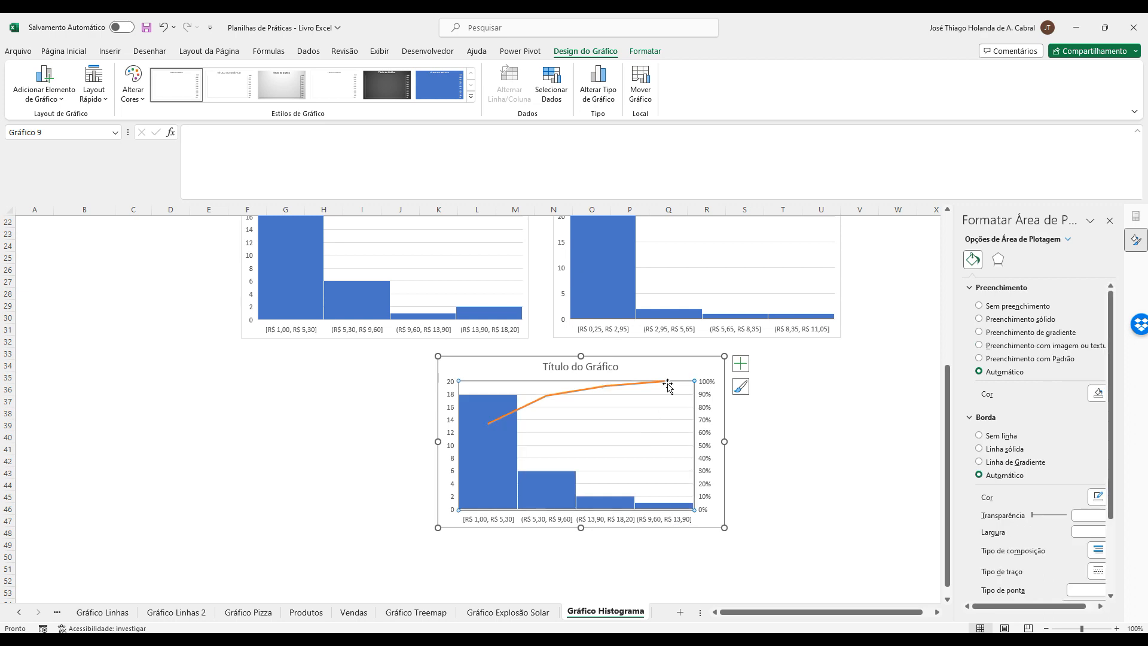
pyautogui.click(609, 382)
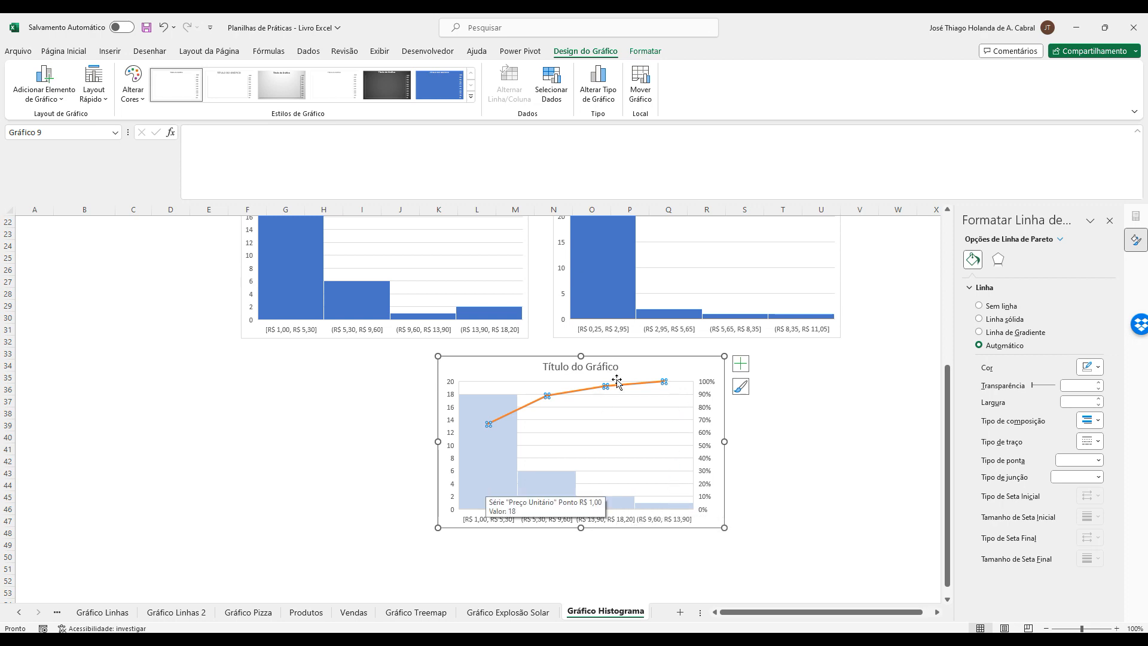
pyautogui.click(603, 389)
pyautogui.click(606, 386)
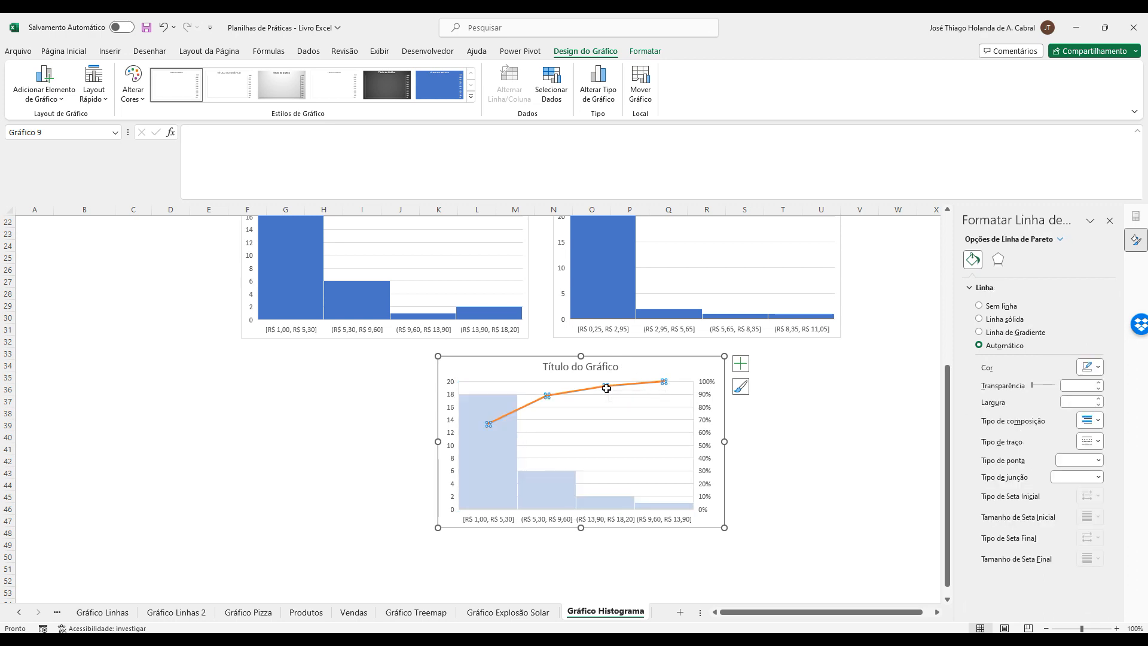
# Remove the gridlines from the Pareto chart and try out its legend, leaving the legend off.
pyautogui.click(740, 364)
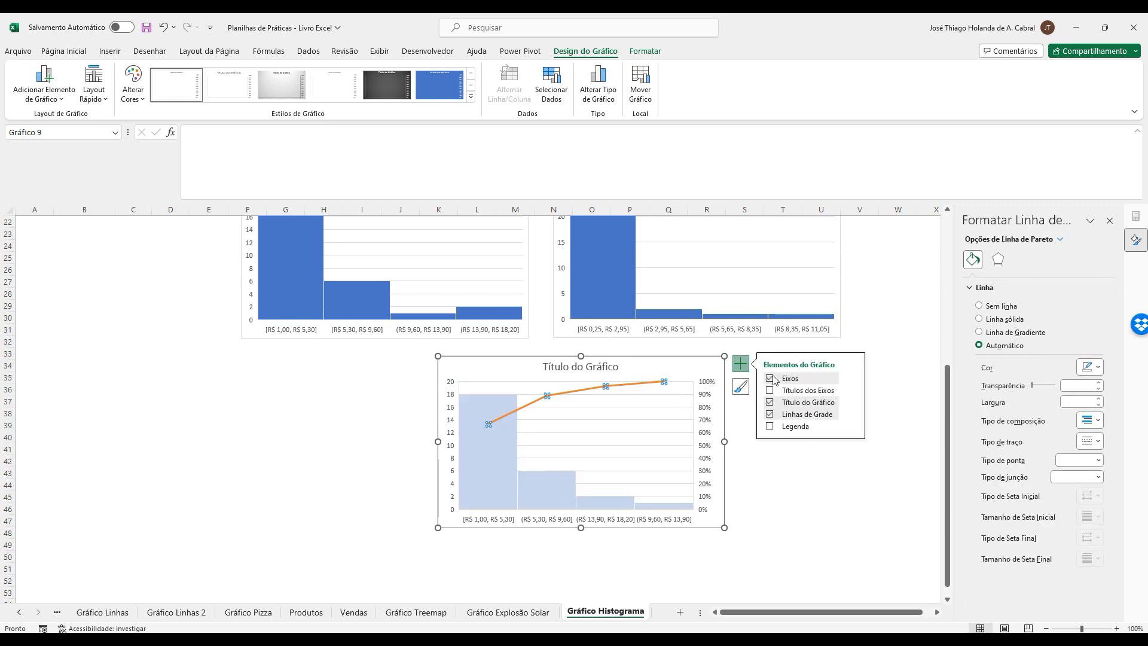
pyautogui.click(770, 415)
pyautogui.click(771, 427)
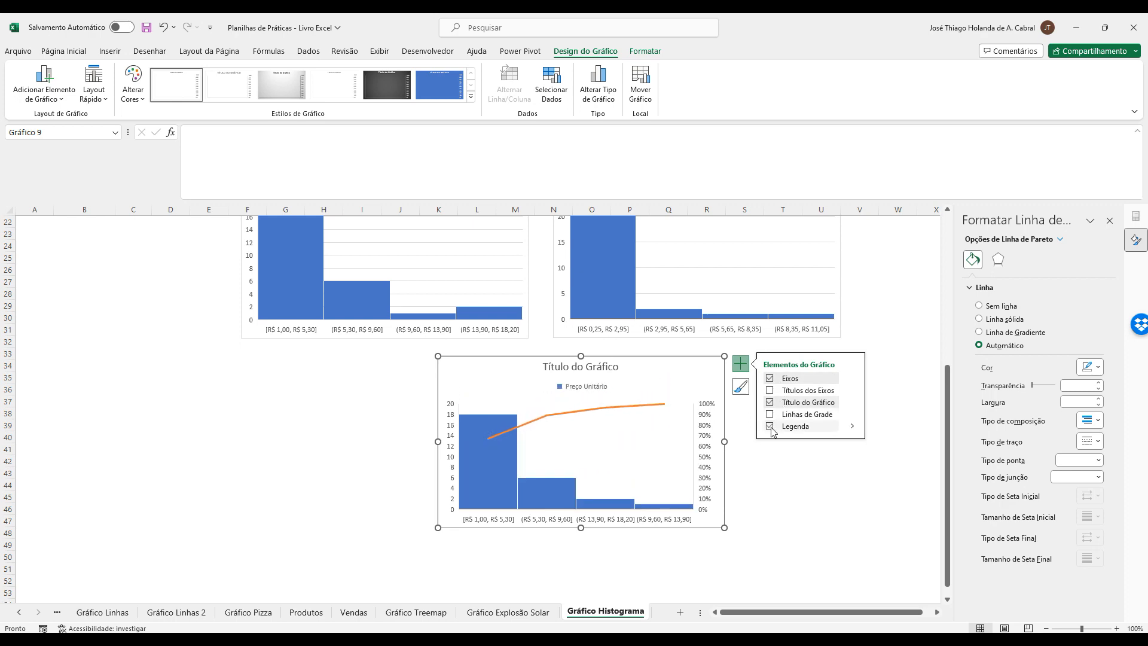
pyautogui.click(771, 427)
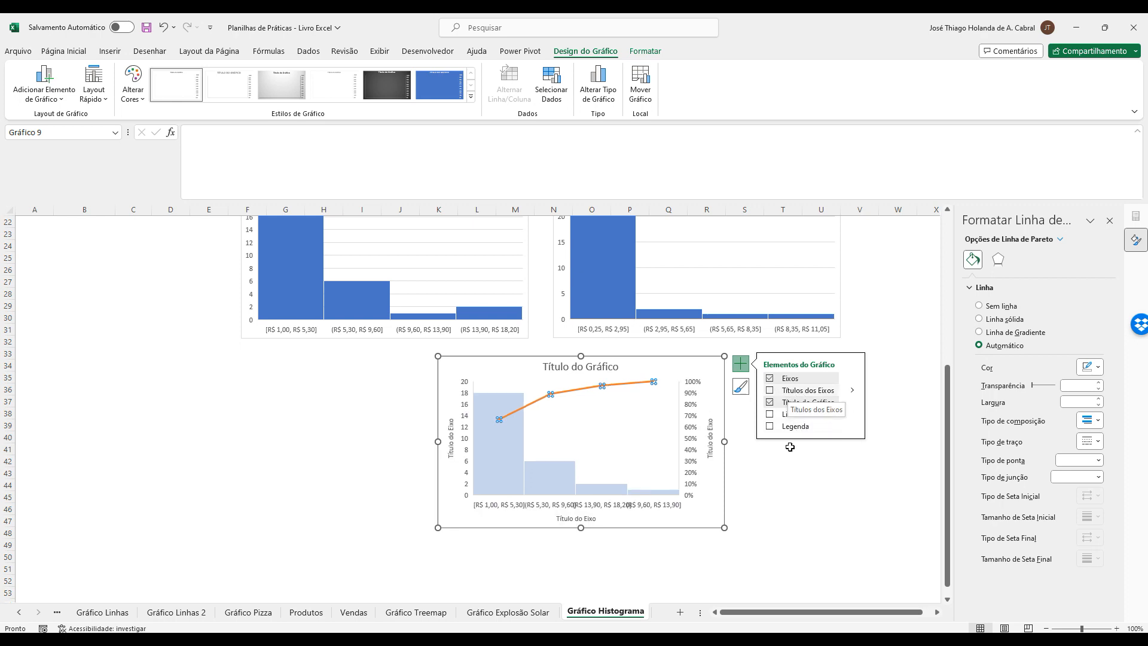
# Add data labels to the Pareto chart's columns and hide its primary vertical axis.
pyautogui.click(802, 467)
pyautogui.click(711, 372)
pyautogui.click(741, 363)
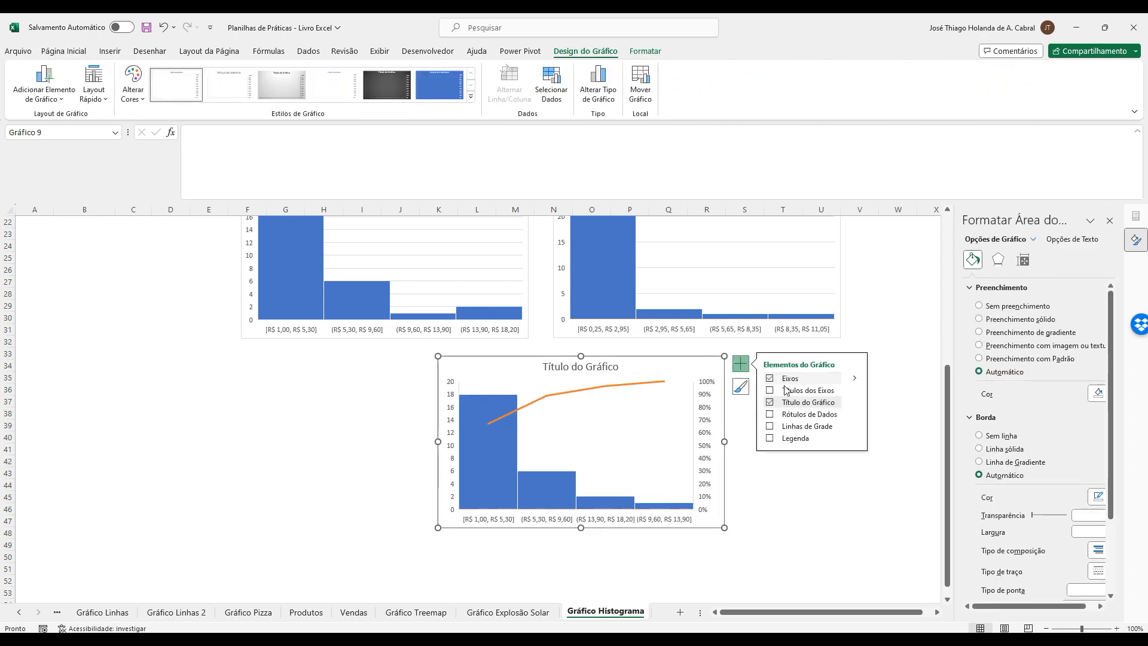
pyautogui.click(771, 415)
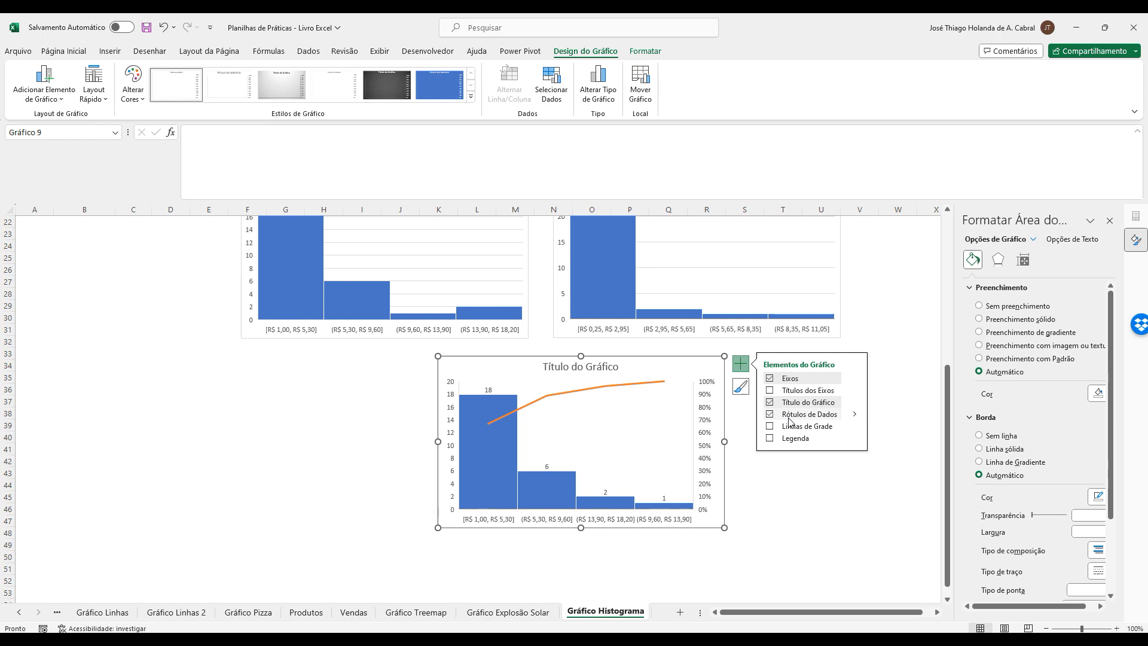
pyautogui.click(855, 378)
pyautogui.click(879, 396)
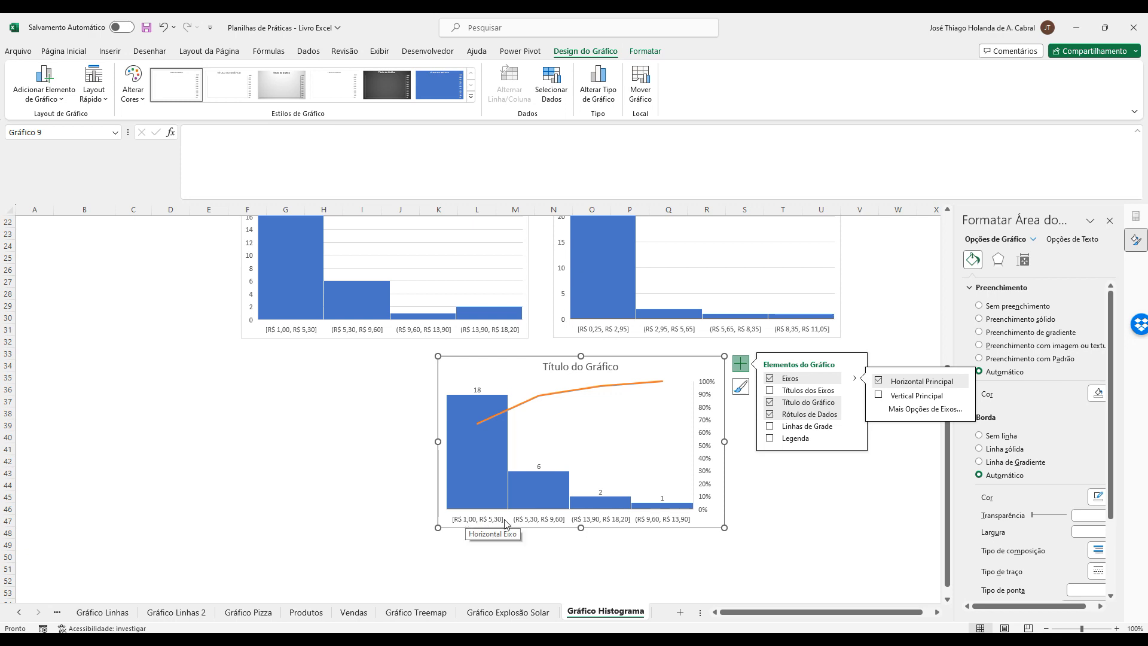
# Set the Pareto chart's title to "Distribuição dos preços com Pareto".
pyautogui.click(577, 367)
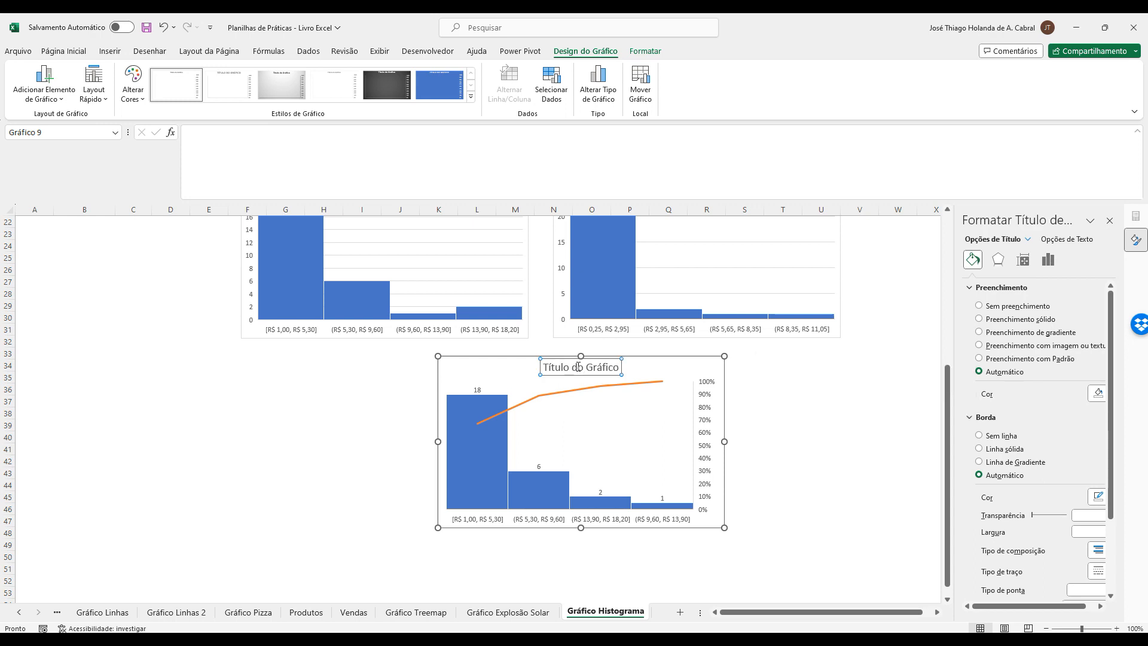
pyautogui.tripleClick(577, 367)
pyautogui.write('Dis')
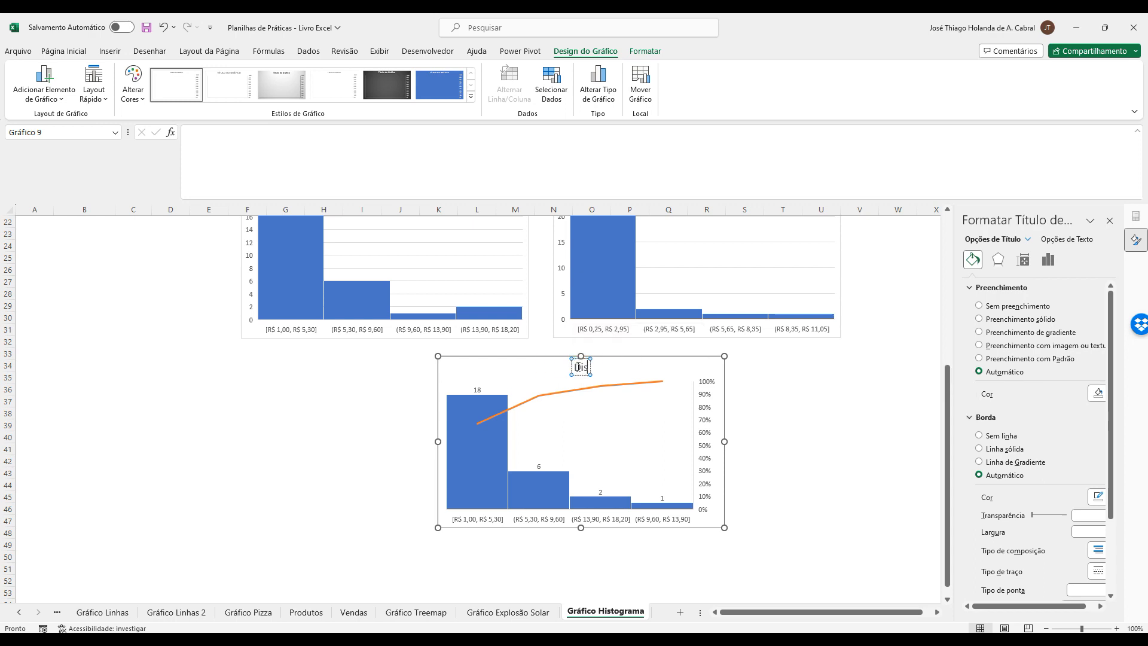
pyautogui.write('tribuição do')
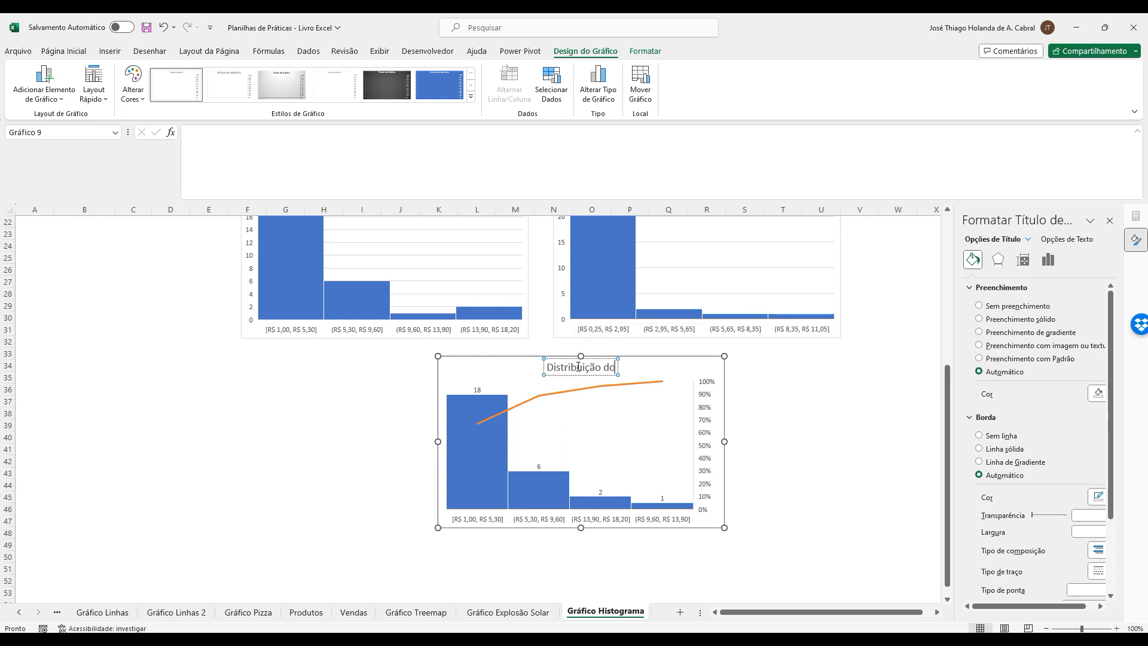
pyautogui.write('s preços com P')
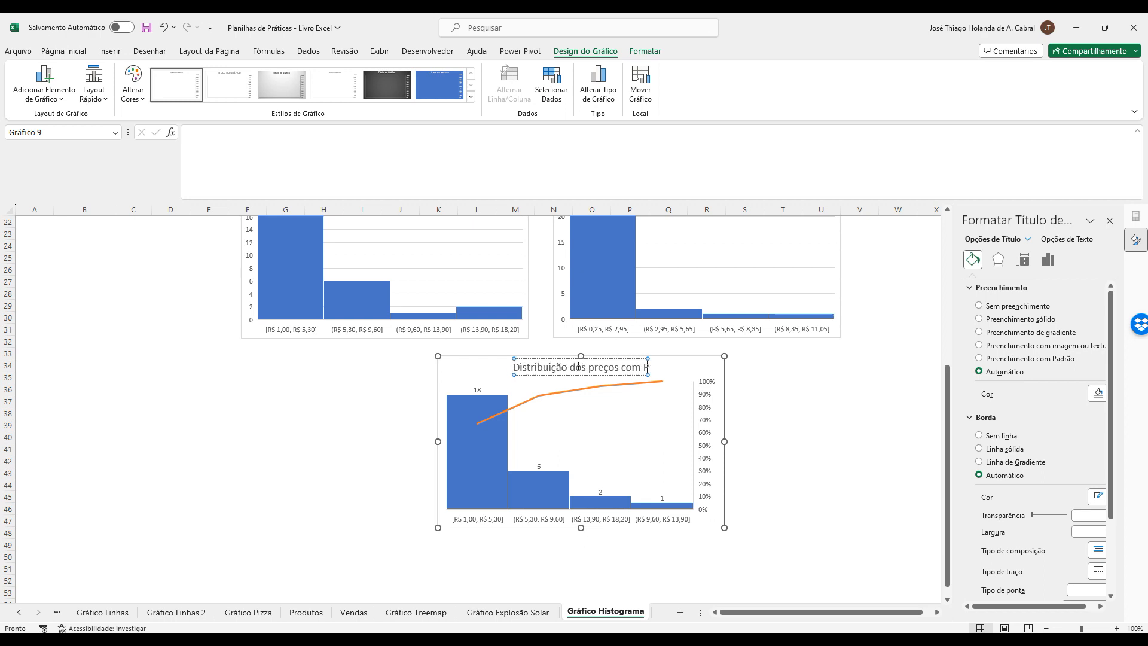
pyautogui.write('areto')
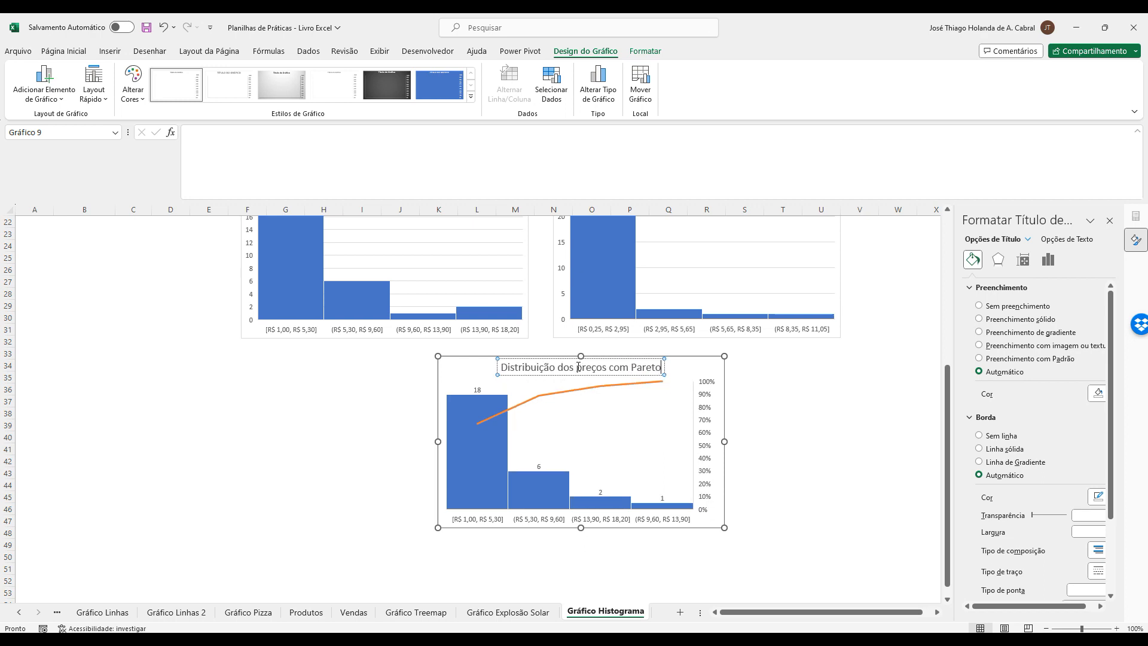
pyautogui.click(753, 370)
# Examine each column of the Pareto chart with its price range on the horizontal axis, then deselect the chart.
pyautogui.click(472, 411)
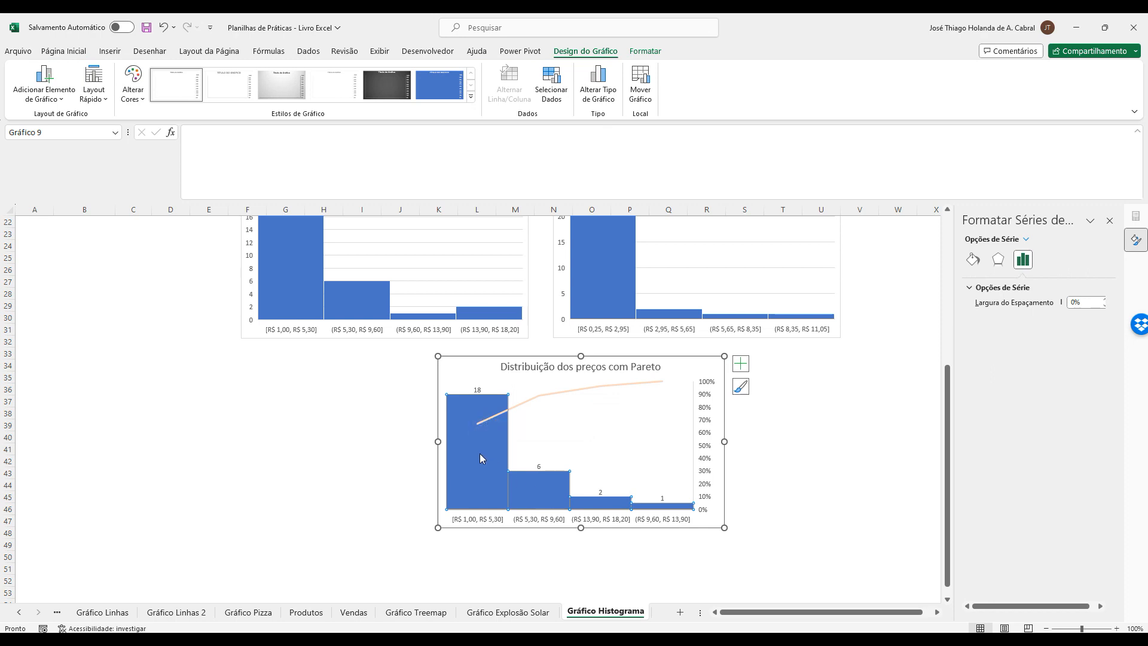
pyautogui.click(524, 482)
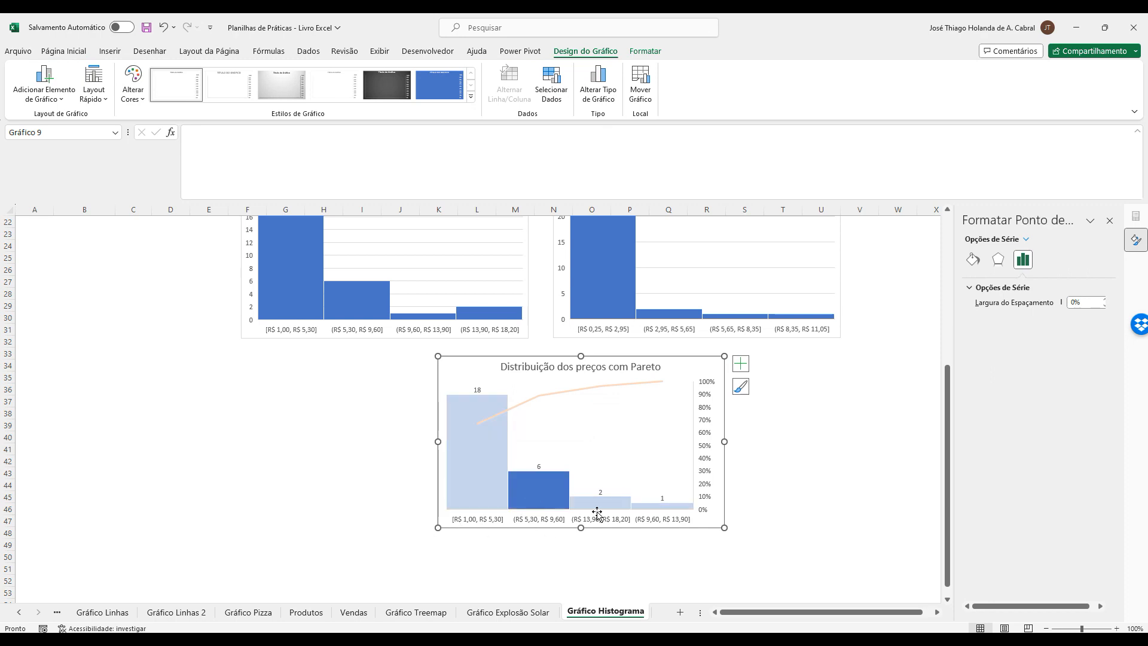
pyautogui.click(611, 507)
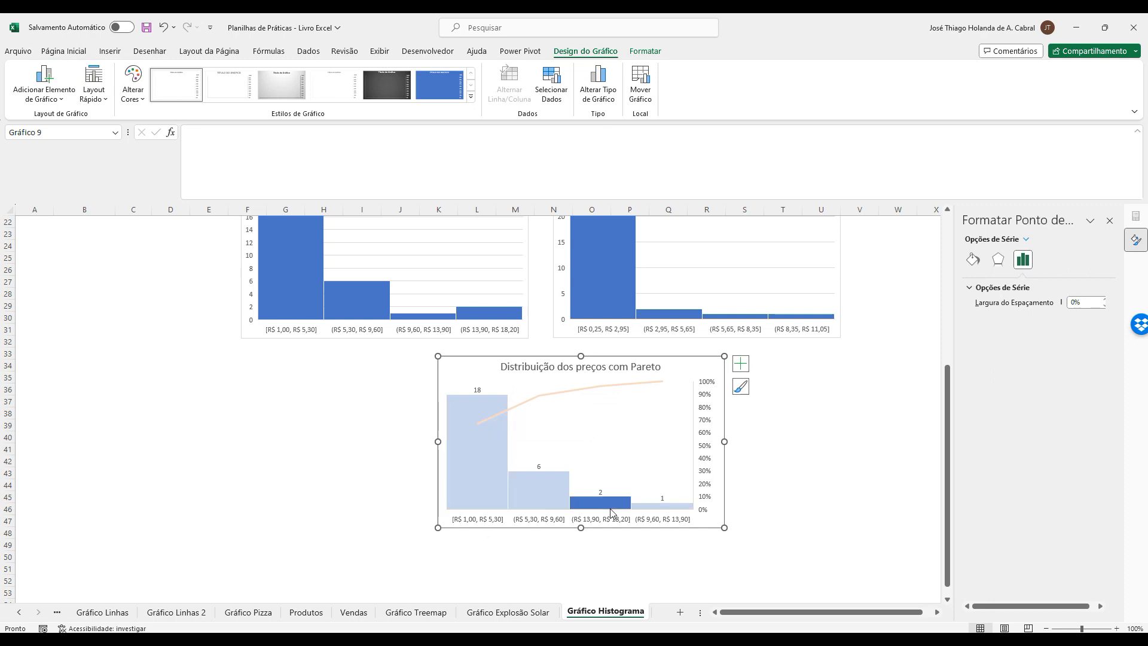
pyautogui.click(663, 507)
pyautogui.moveTo(653, 515)
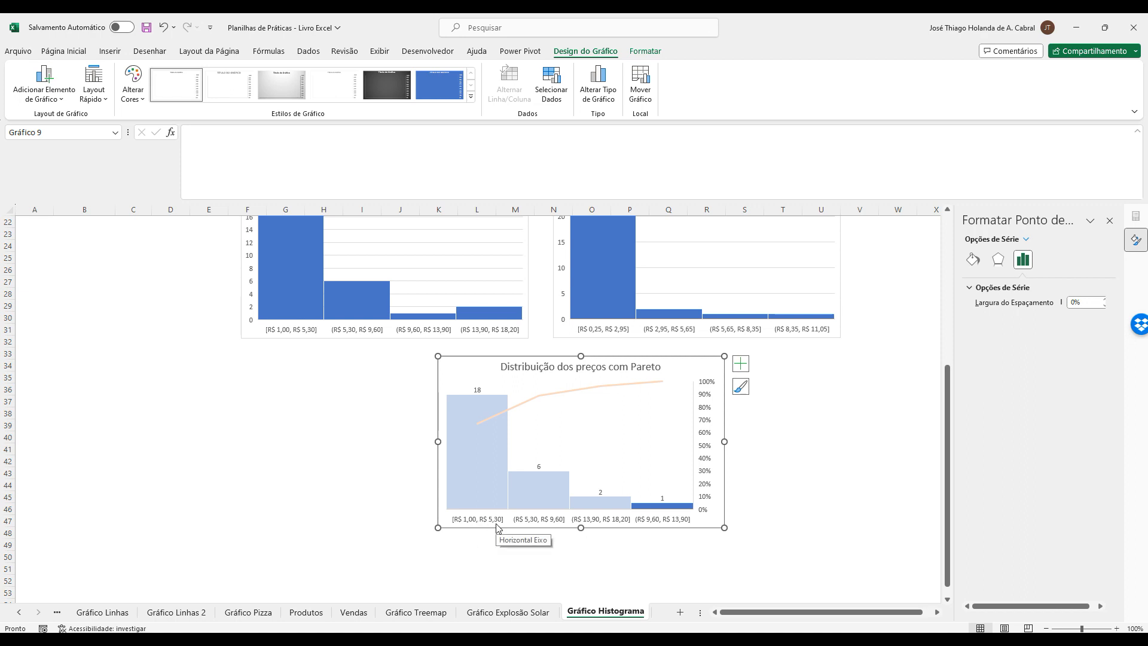
pyautogui.click(541, 488)
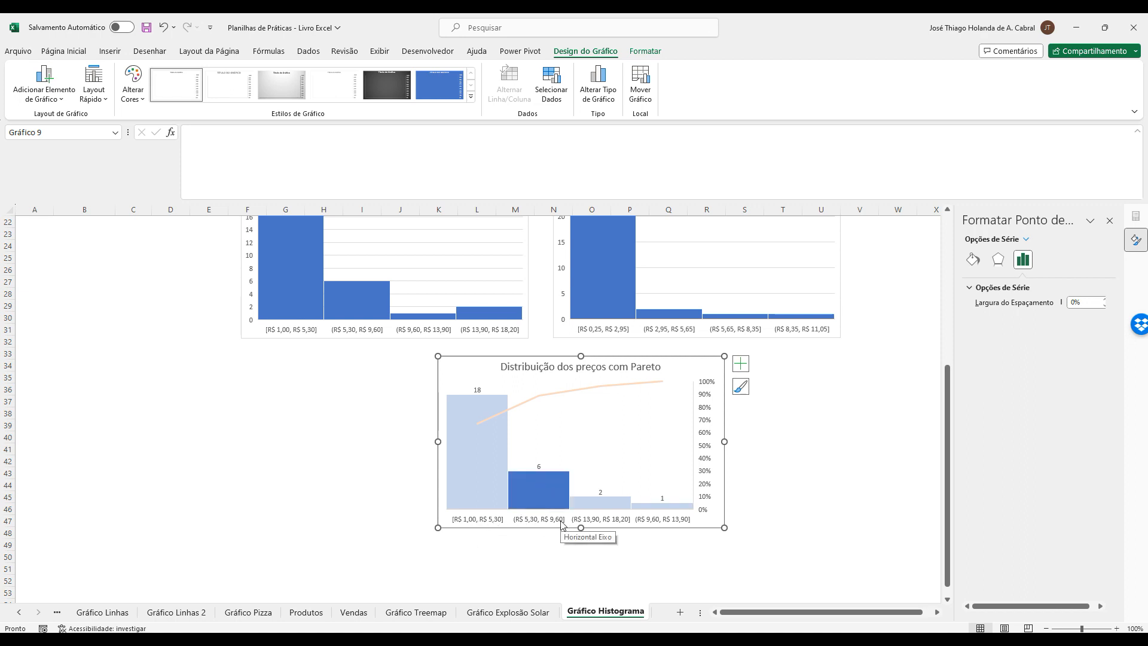
pyautogui.click(600, 507)
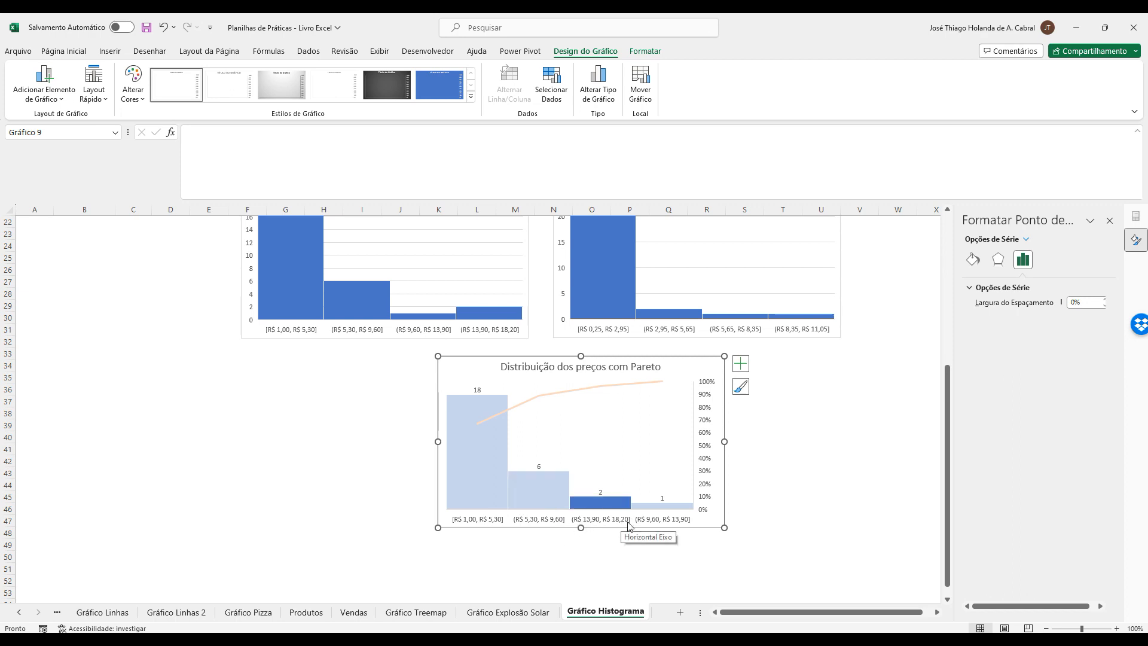
pyautogui.click(831, 483)
# Review the Pareto chart alongside the histograms and the product prices on the Produtos sheet, returning to Gráfico Histograma.
pyautogui.scroll(5, 790, 472)
pyautogui.scroll(1, 789, 472)
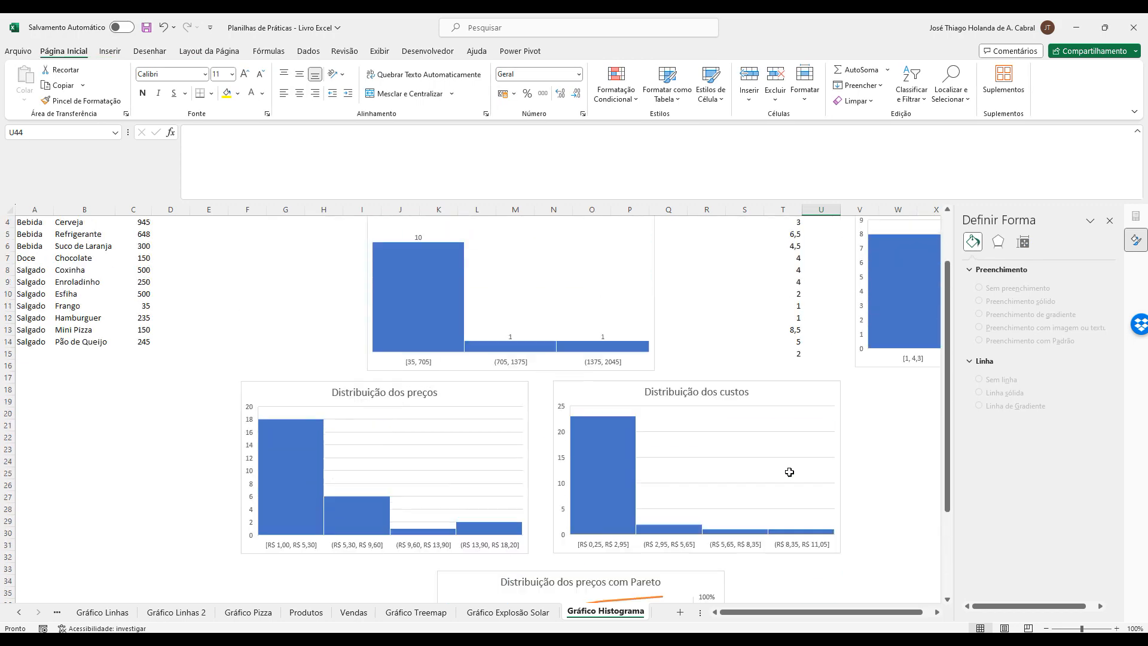
pyautogui.scroll(-5, 786, 470)
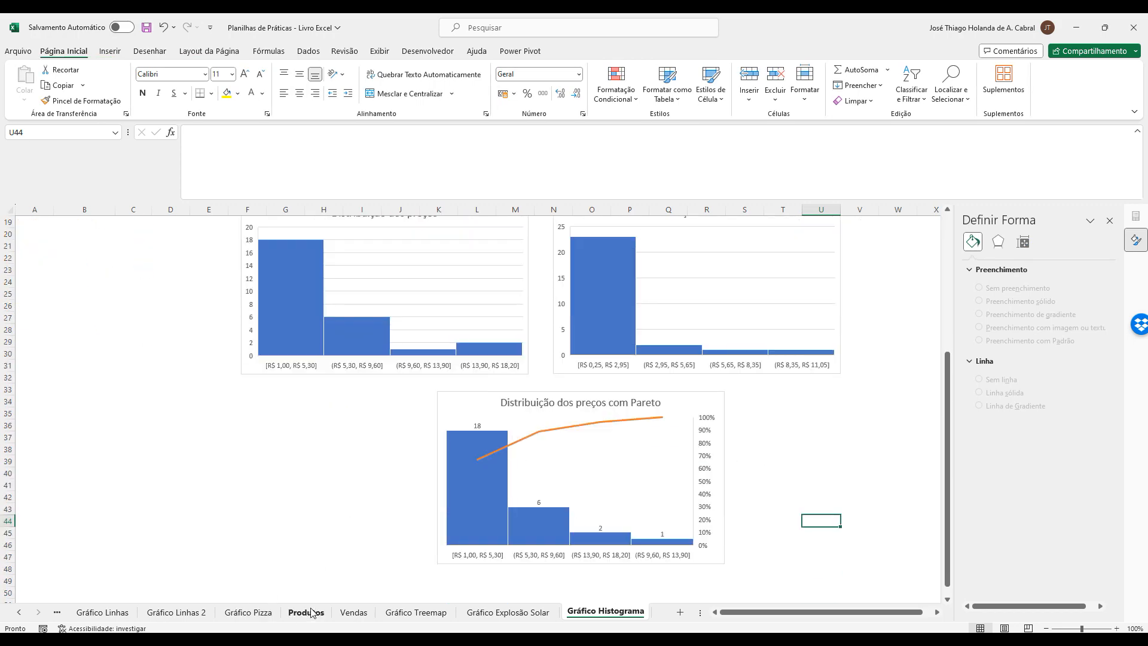
pyautogui.click(308, 612)
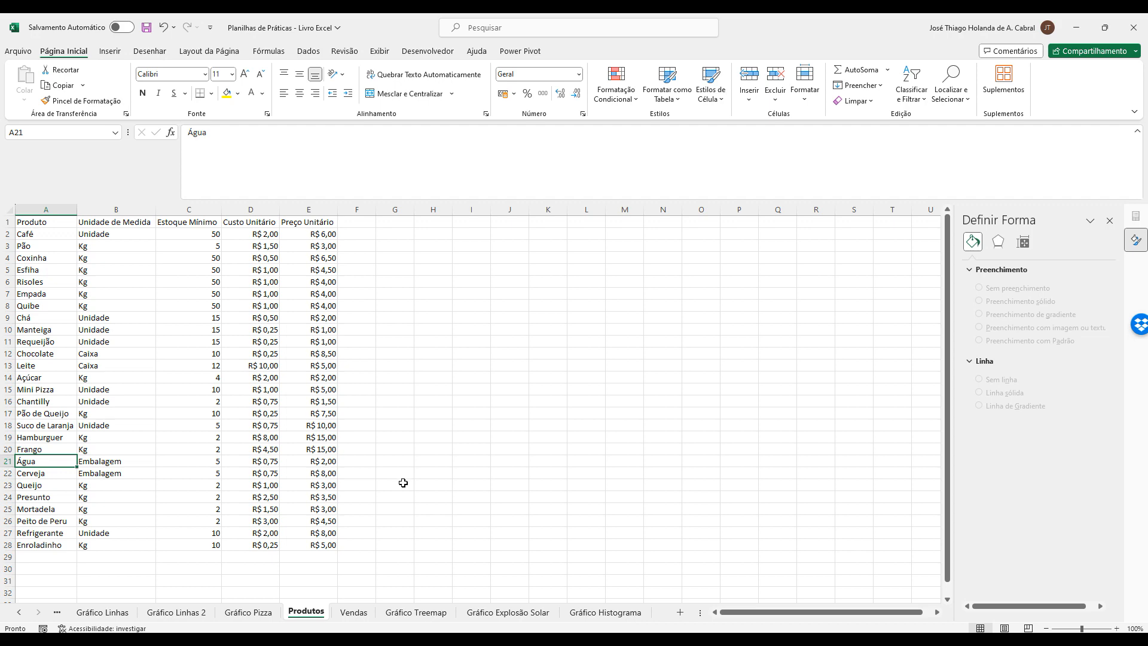
pyautogui.click(604, 613)
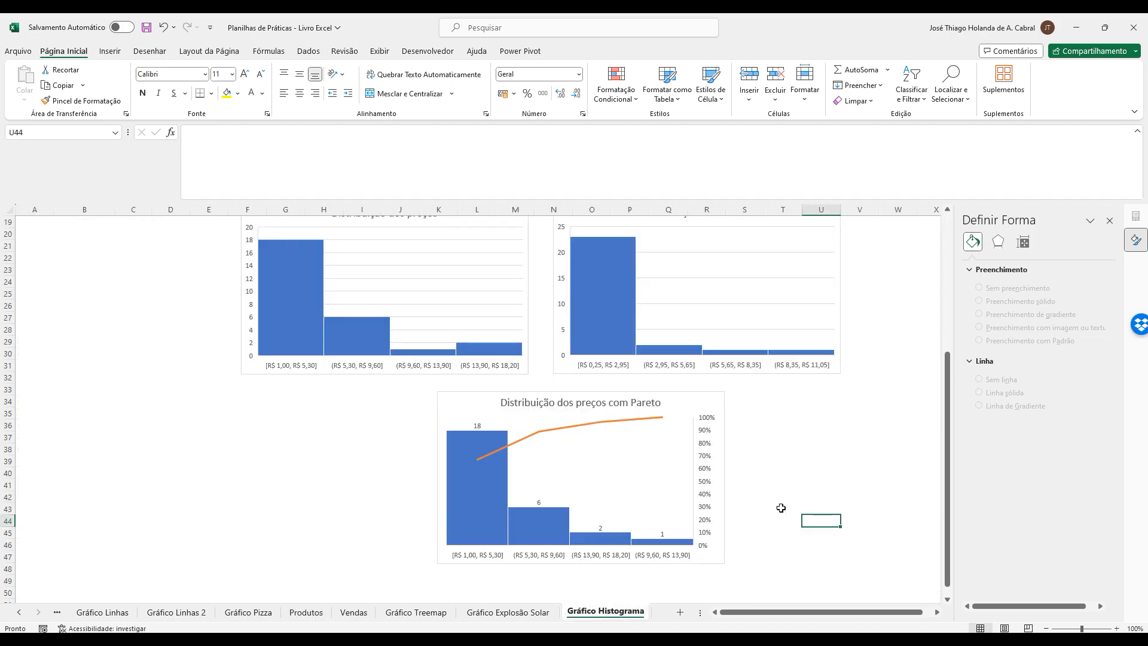
# Resize the "Distribuição dos preços com Pareto" chart so it reaches down to row 49 with its right edge in column R.
pyautogui.click(671, 541)
pyautogui.click(813, 506)
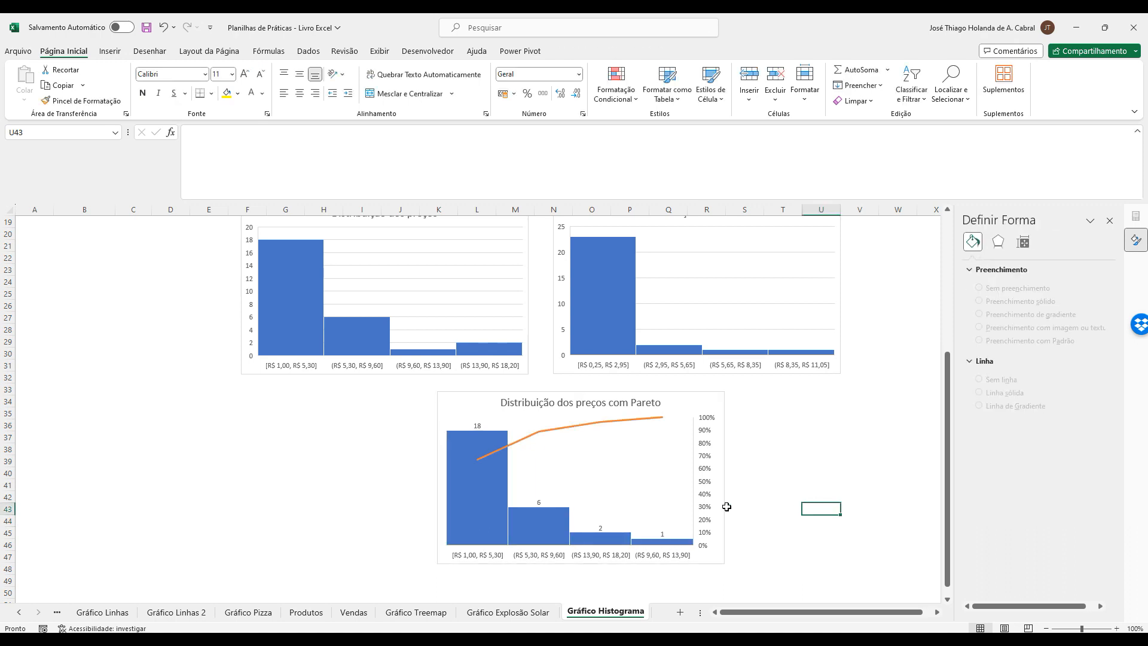
pyautogui.click(722, 488)
pyautogui.moveTo(724, 563); pyautogui.dragTo(798, 562)
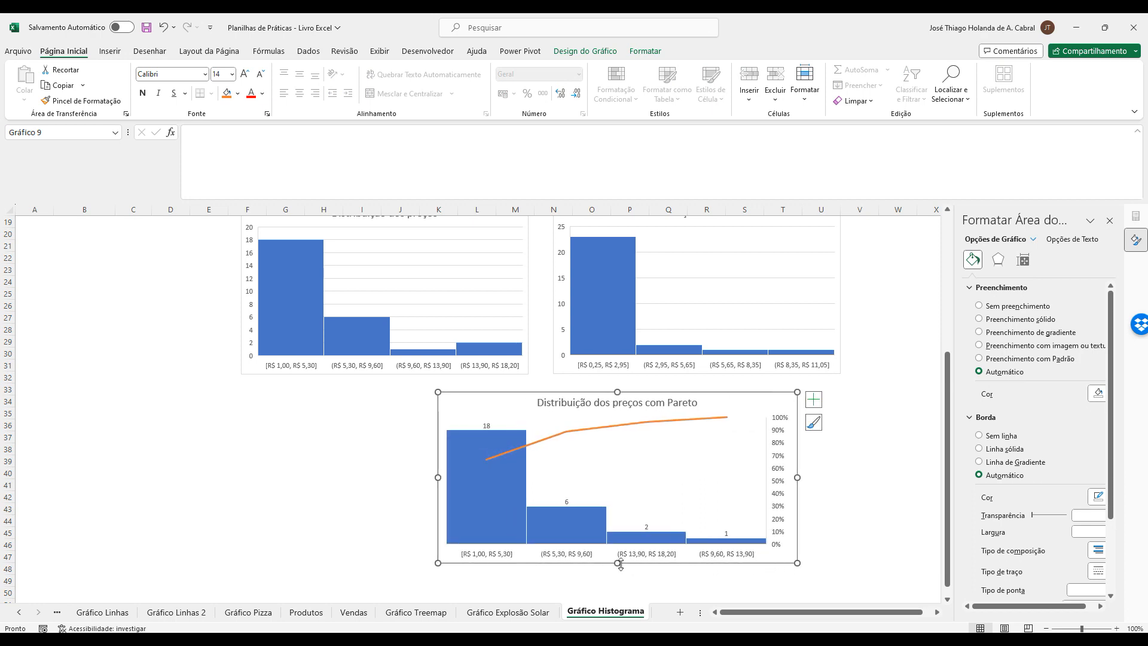
pyautogui.moveTo(618, 563); pyautogui.dragTo(618, 583)
pyautogui.moveTo(719, 482); pyautogui.dragTo(634, 482)
pyautogui.moveTo(737, 487); pyautogui.dragTo(720, 487)
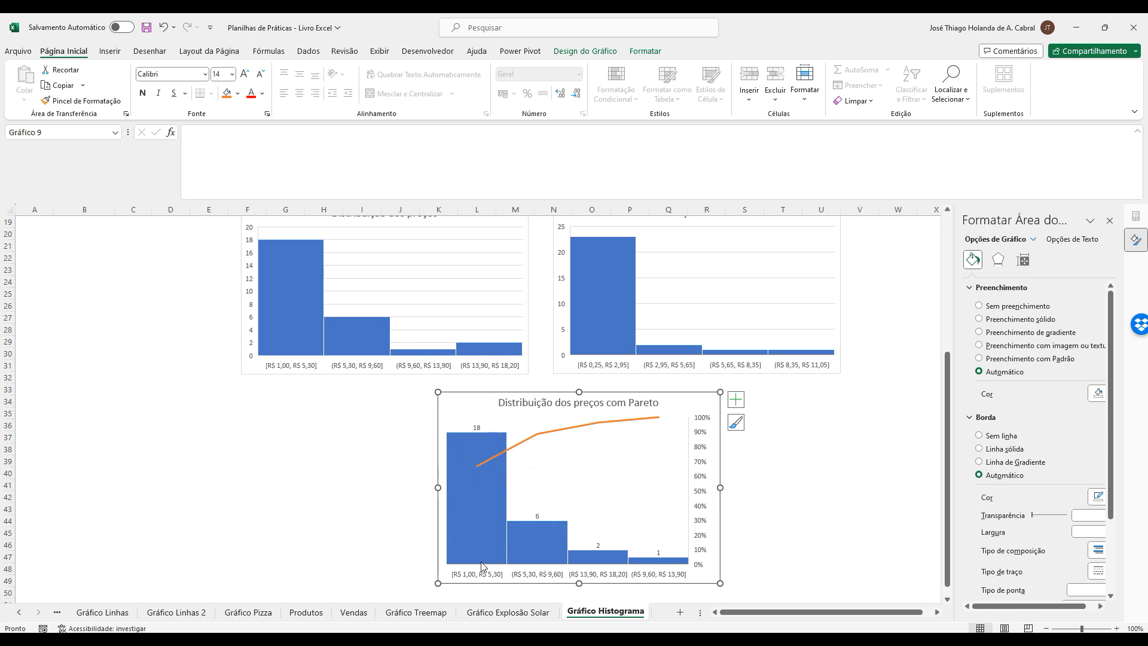
# Examine the Pareto chart's columns and cumulative percentage line, deselect the chart and compare it with the histograms above.
pyautogui.moveTo(482, 566)
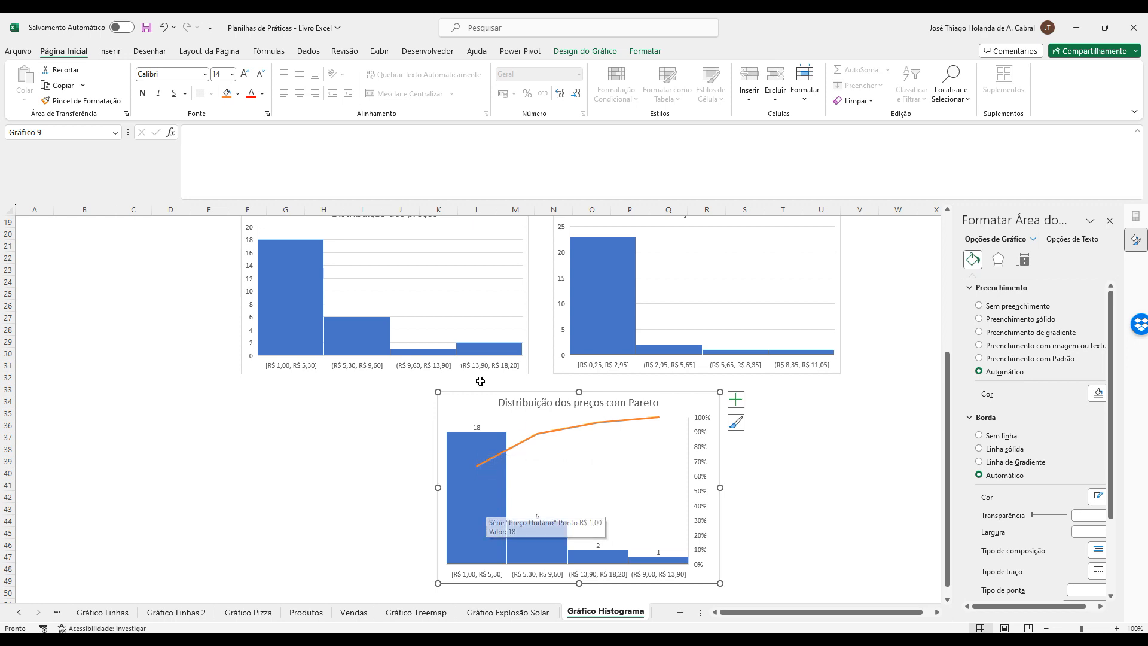
pyautogui.moveTo(483, 436)
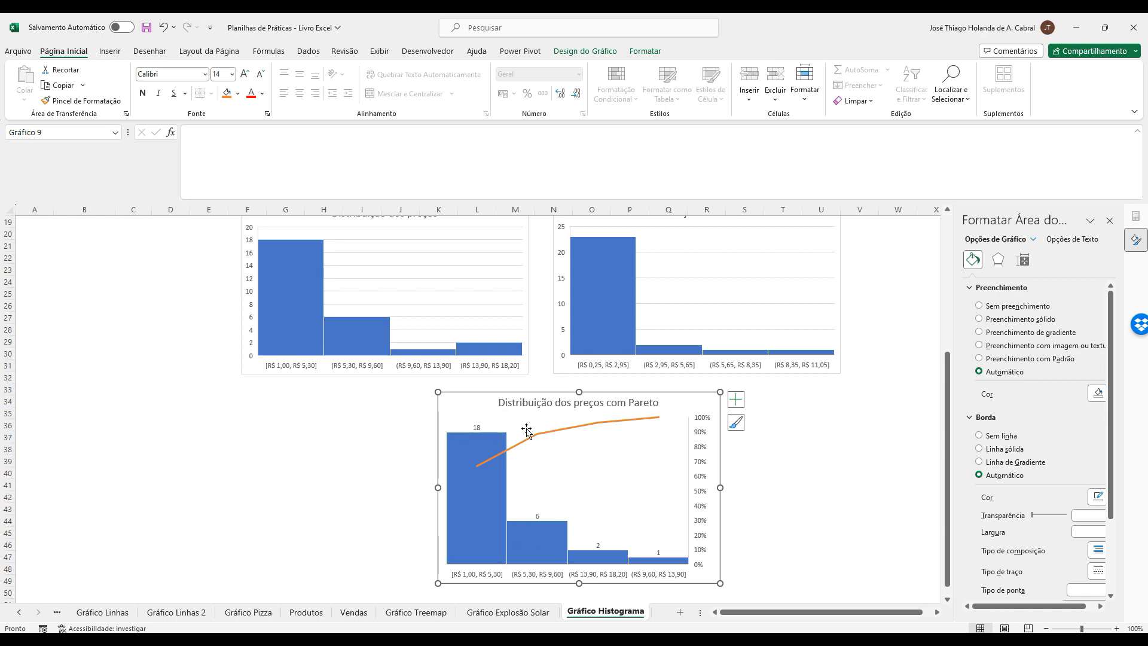
pyautogui.moveTo(468, 501)
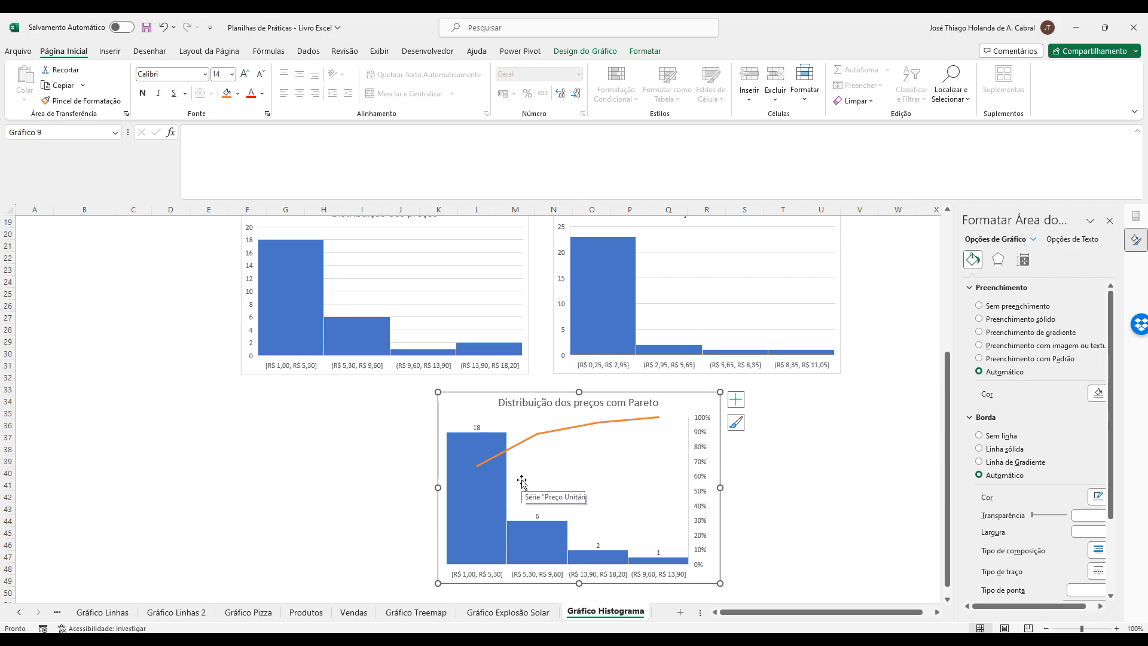
pyautogui.click(836, 458)
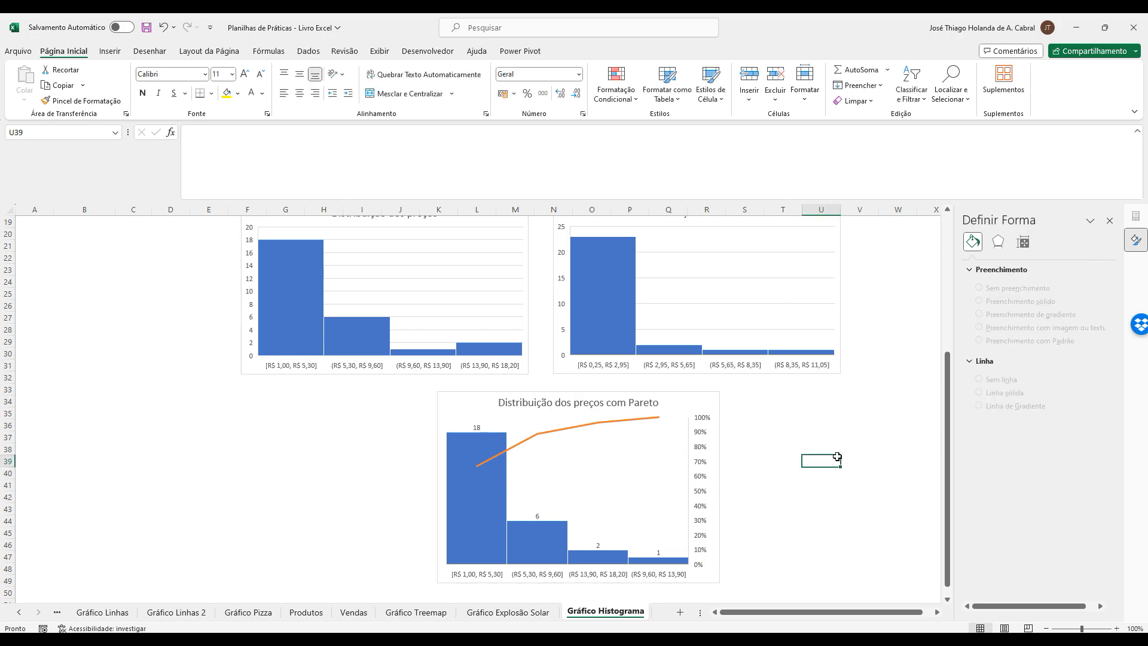
pyautogui.scroll(6, 837, 457)
pyautogui.scroll(-6, 837, 456)
# Insert a Pareto chart of the Quantidade Vendida column, C1:C29, on the Vendas sheet.
pyautogui.click(362, 612)
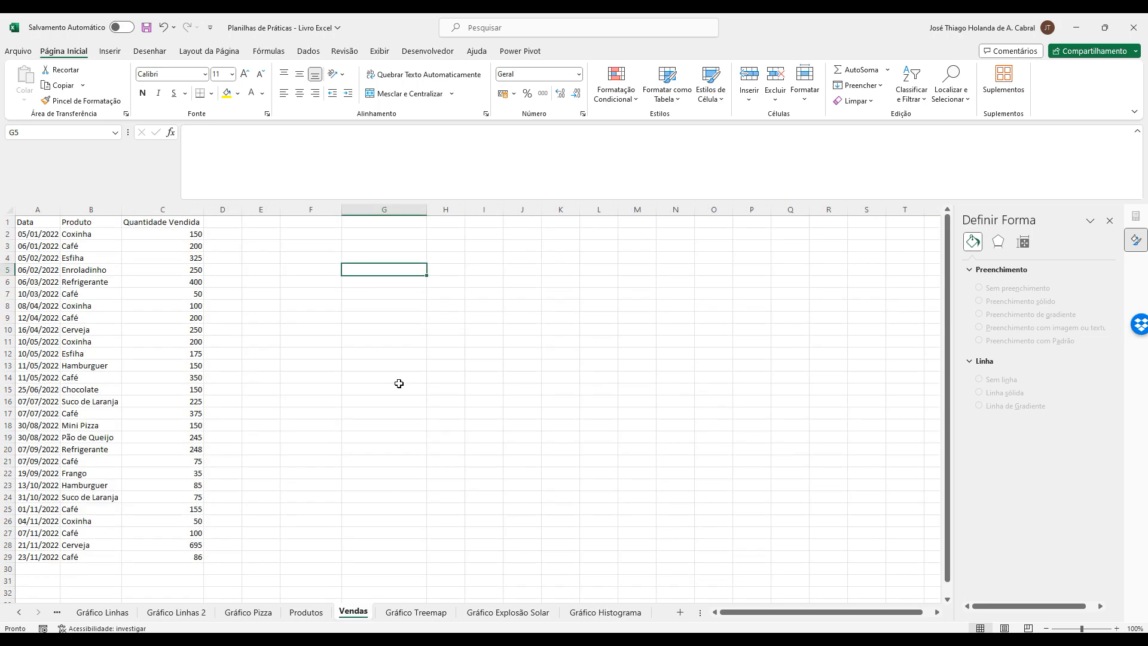
pyautogui.moveTo(162, 234); pyautogui.dragTo(172, 533)
pyautogui.moveTo(174, 223); pyautogui.dragTo(153, 557)
pyautogui.click(110, 51)
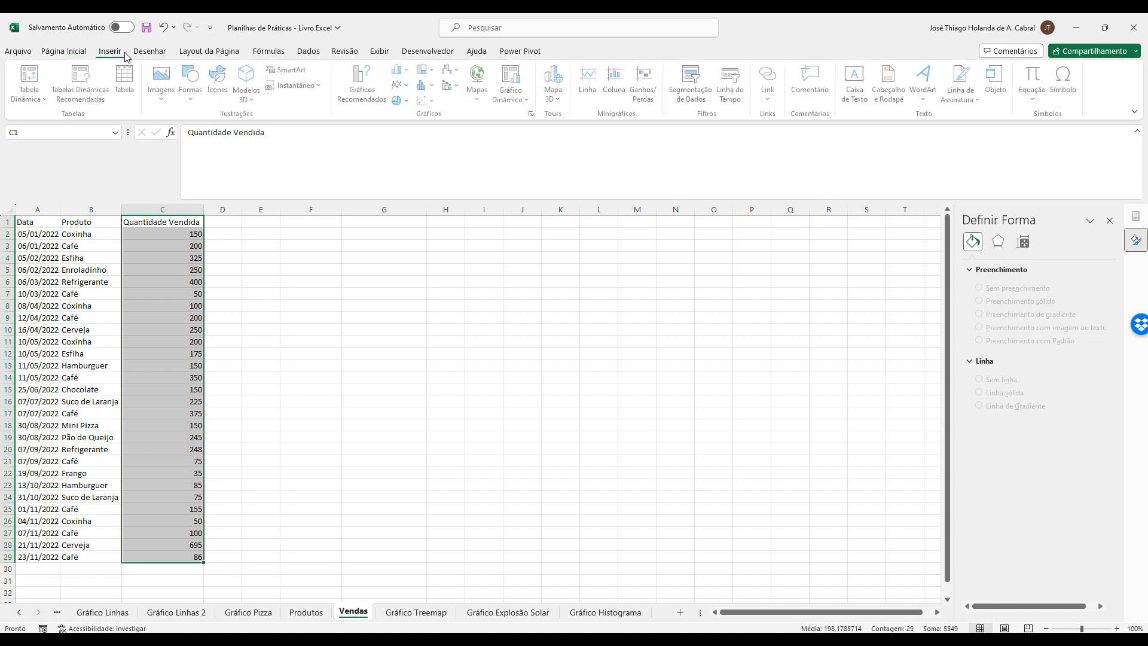
pyautogui.click(426, 85)
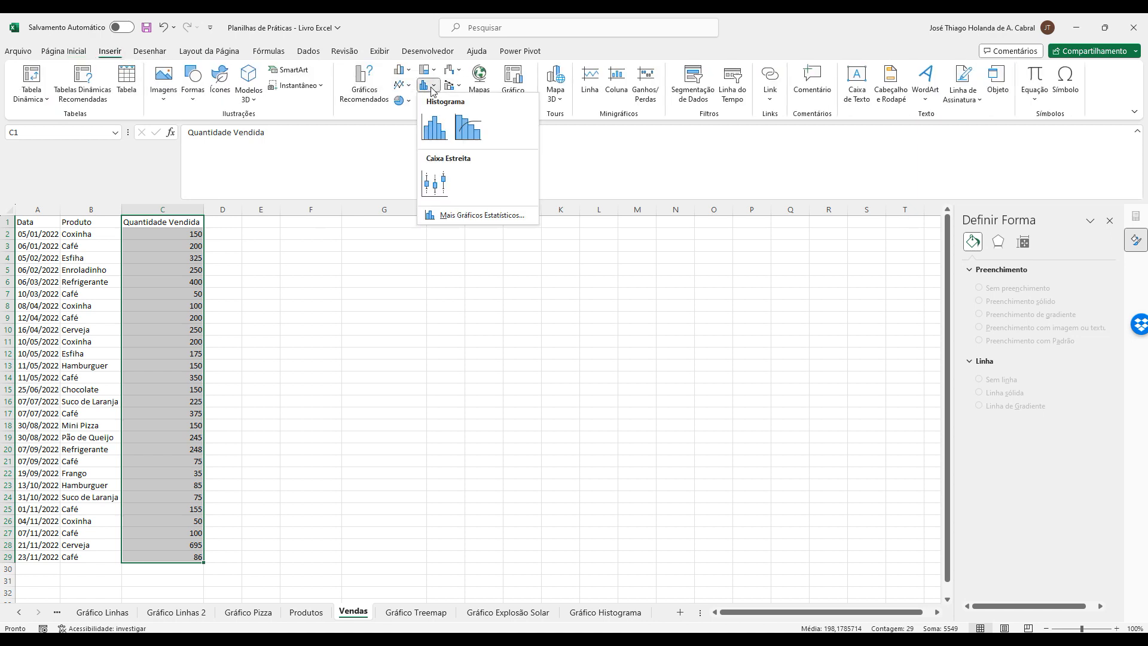
pyautogui.click(473, 128)
pyautogui.click(742, 426)
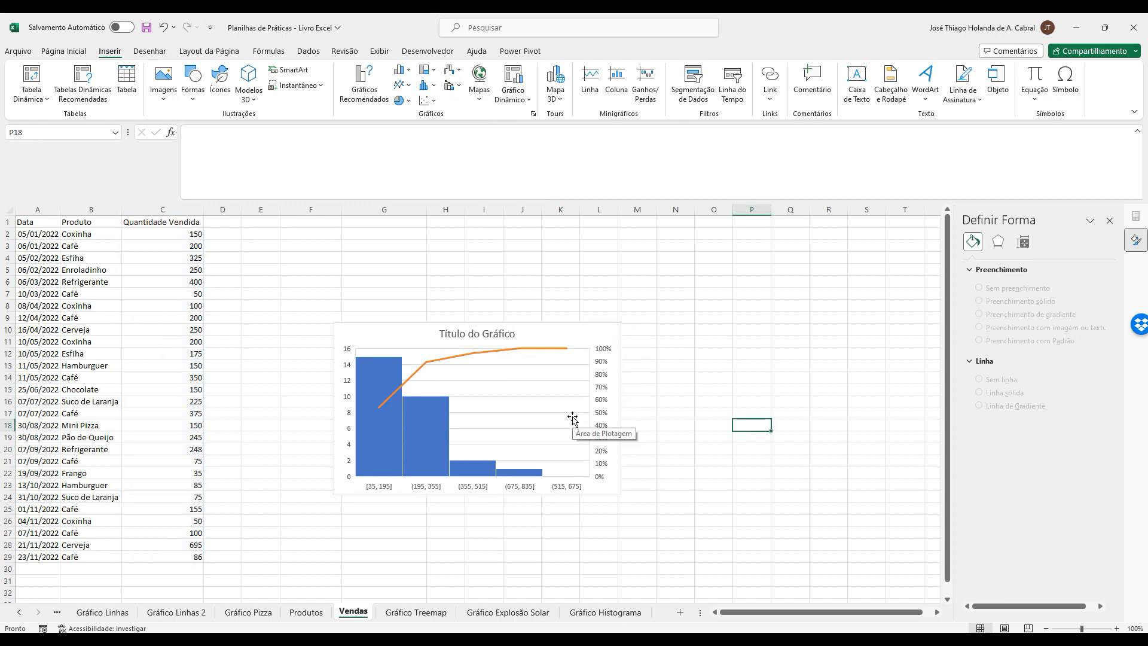
# Remove the gridlines from the Quantidade Vendida Pareto chart and add data labels to its columns.
pyautogui.moveTo(416, 418)
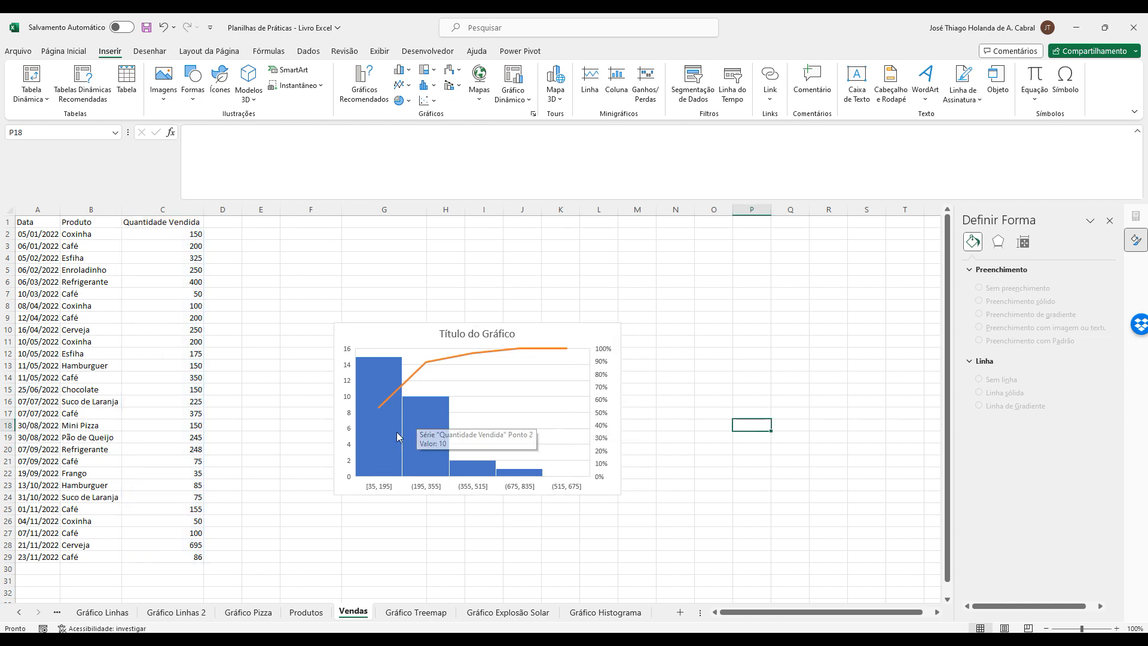
pyautogui.moveTo(381, 408)
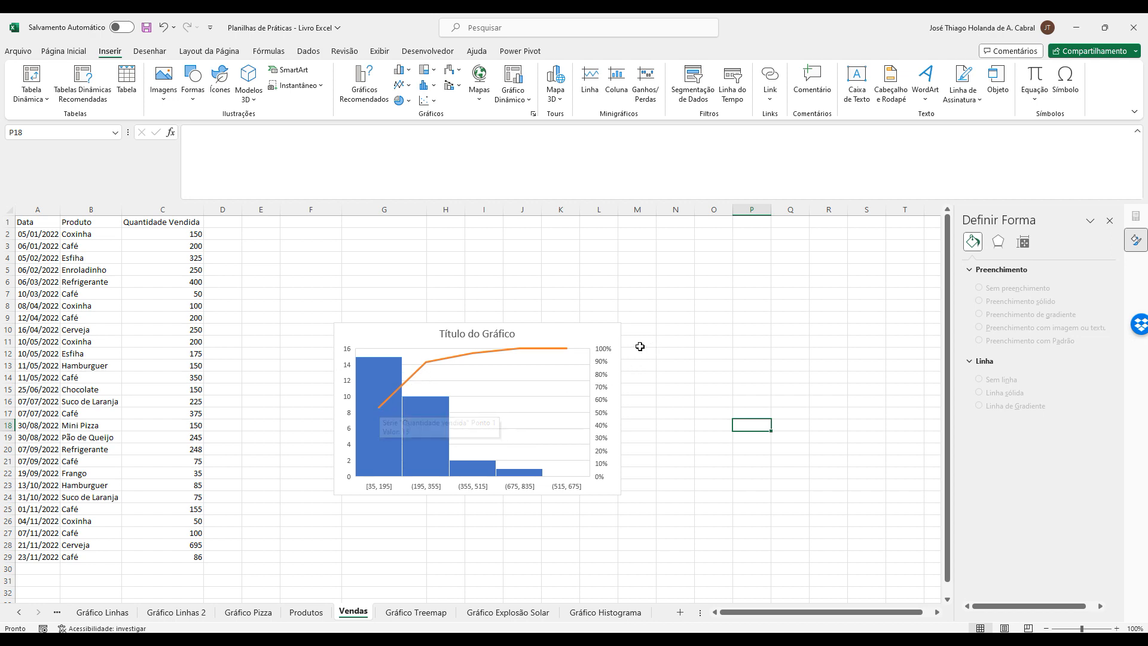
pyautogui.click(616, 358)
pyautogui.click(638, 330)
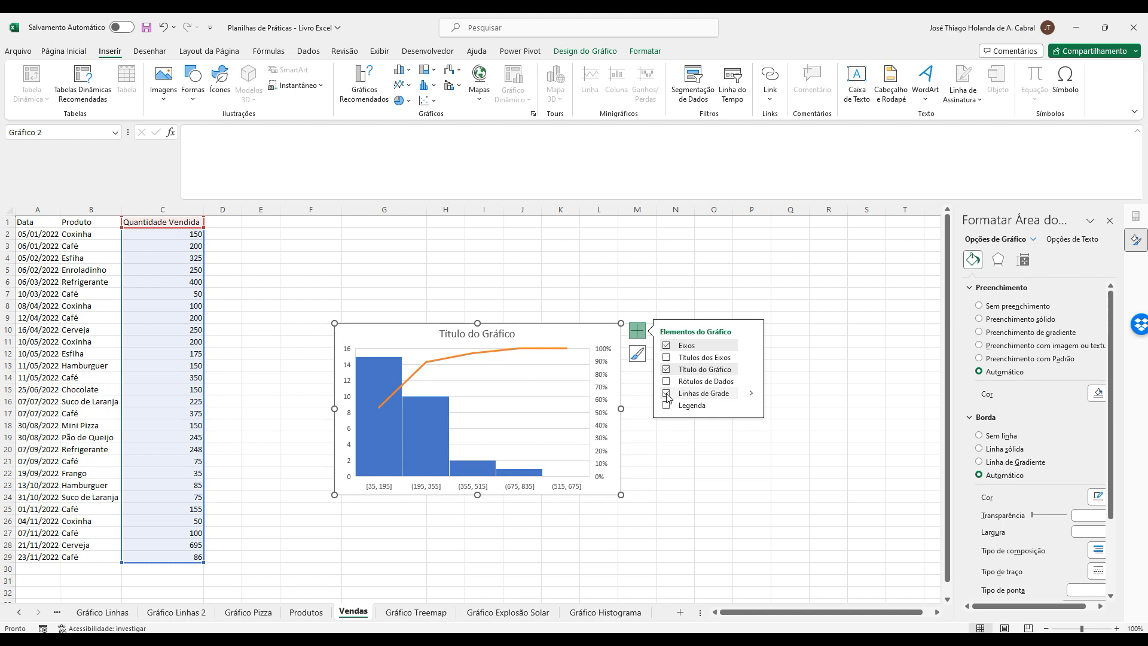
pyautogui.click(667, 394)
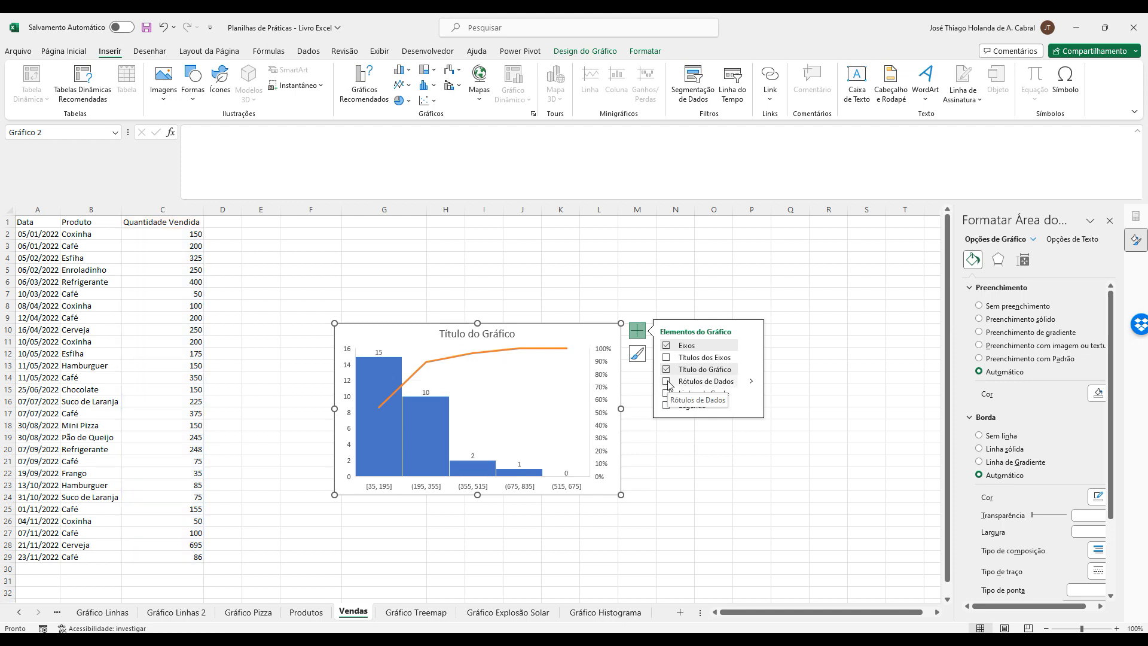
pyautogui.click(667, 382)
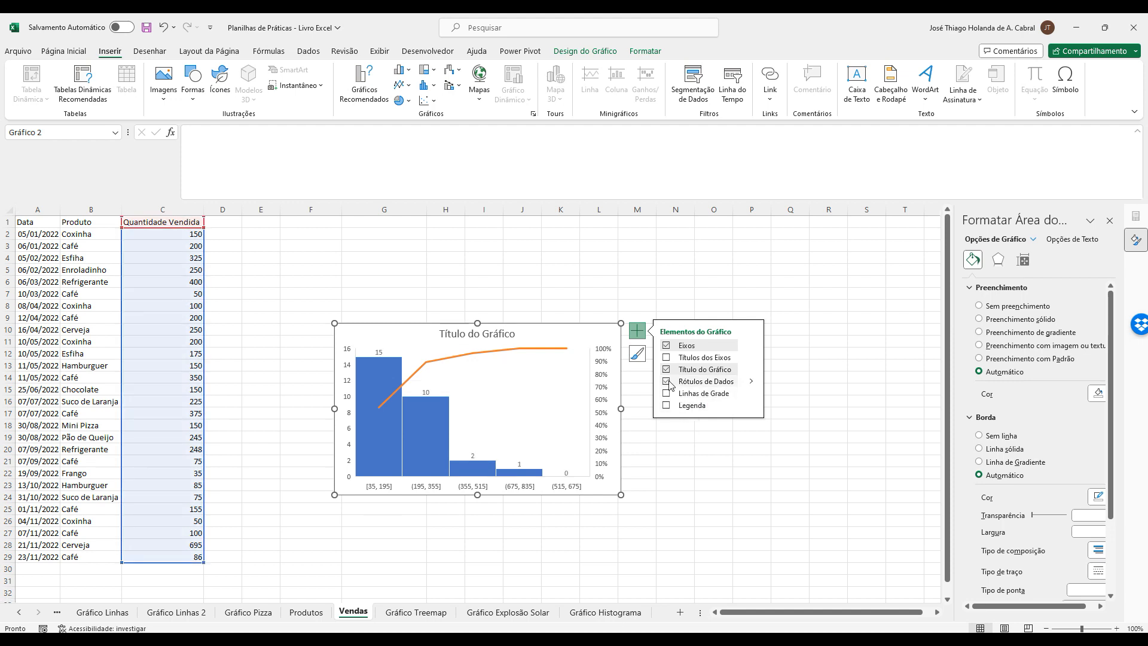
# Hide the primary vertical axis of the Quantidade Vendida Pareto chart and deselect the chart.
pyautogui.click(751, 346)
pyautogui.click(775, 363)
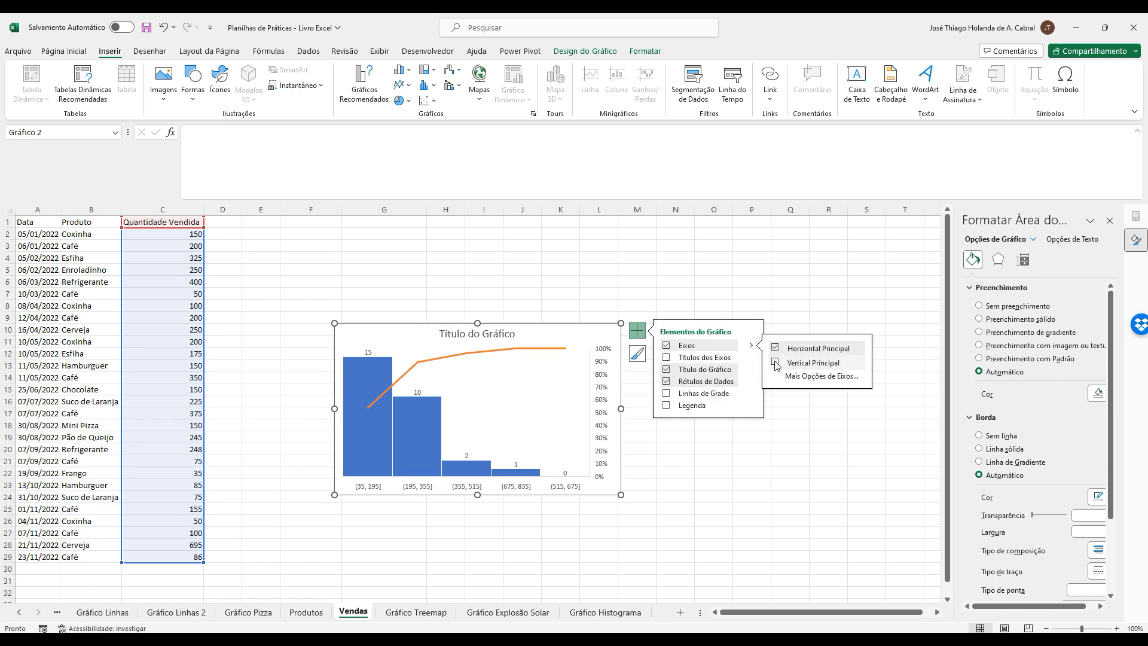
pyautogui.click(781, 494)
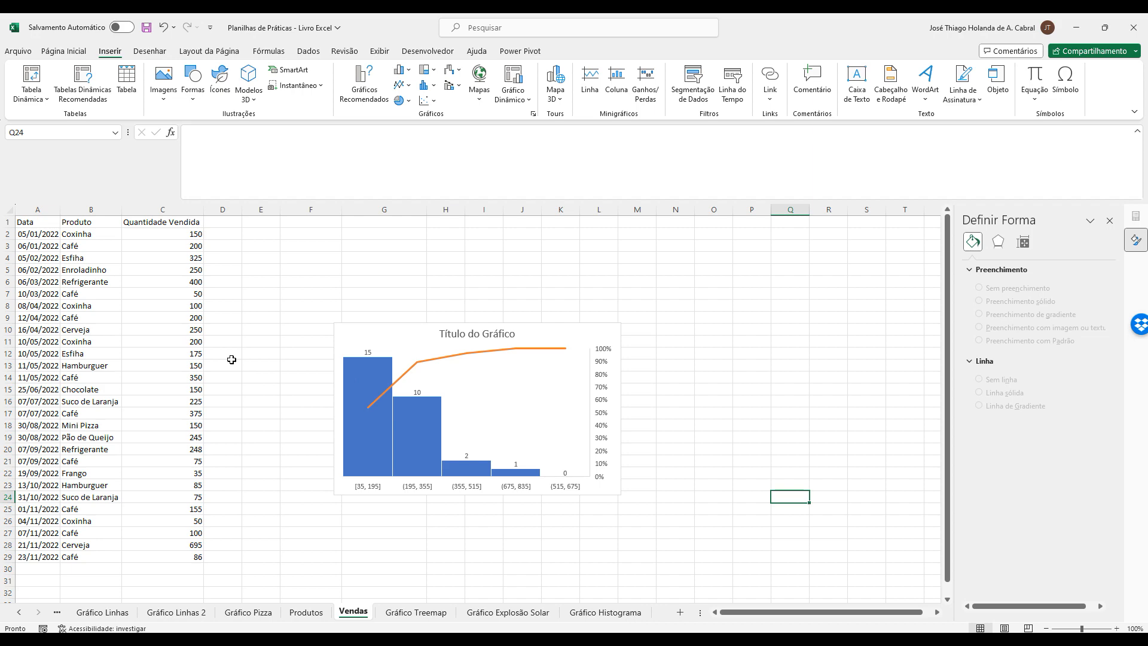
# Delete the Pareto chart from the Vendas sheet.
pyautogui.click(645, 364)
pyautogui.click(589, 325)
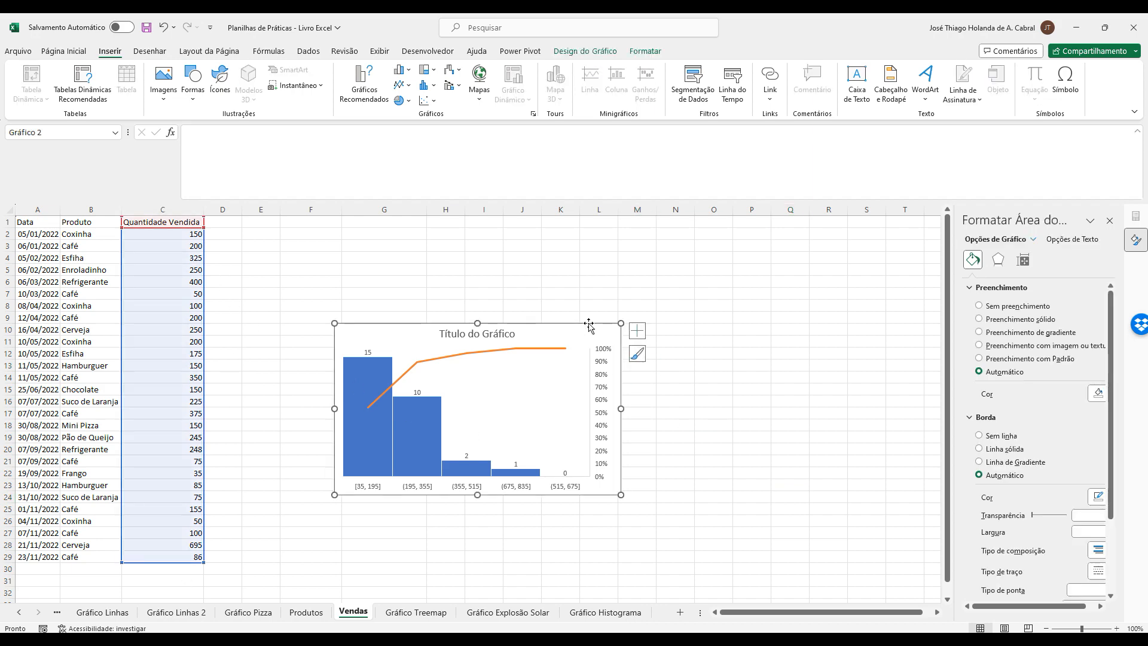
pyautogui.press('Delete')
# Return to Gráfico Histograma, switch the linked histogram between price and cost with the scroll control, and review the sheet's charts.
pyautogui.click(605, 613)
pyautogui.click(719, 447)
pyautogui.click(789, 423)
pyautogui.scroll(6, 791, 423)
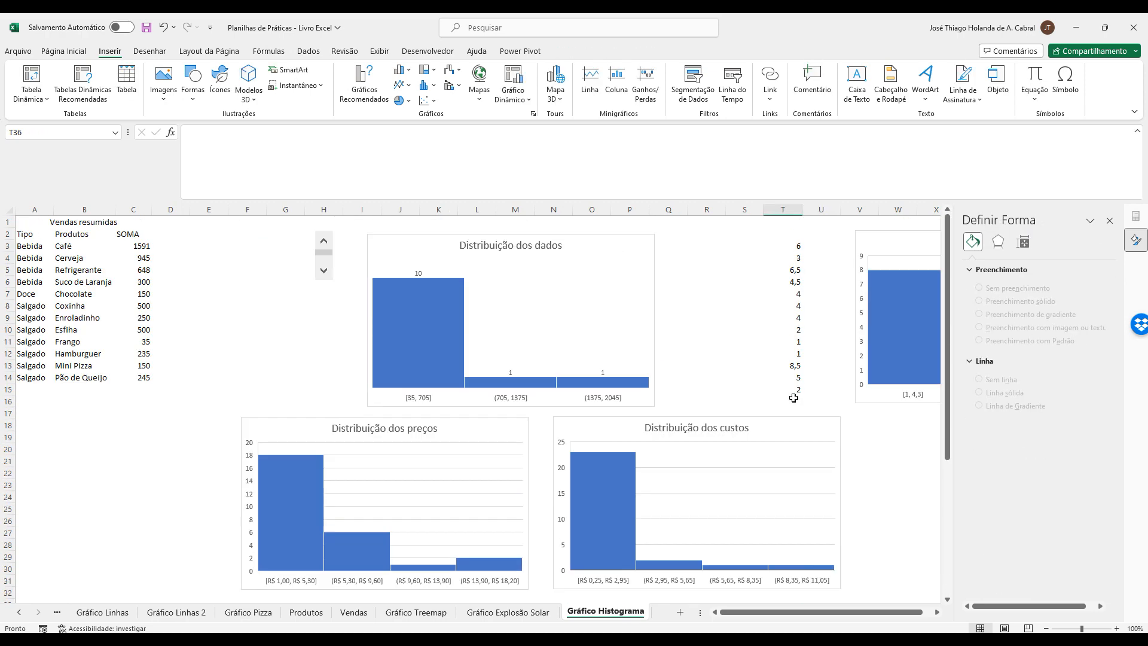
pyautogui.click(323, 270)
pyautogui.click(324, 226)
pyautogui.click(324, 270)
pyautogui.click(326, 241)
pyautogui.click(324, 241)
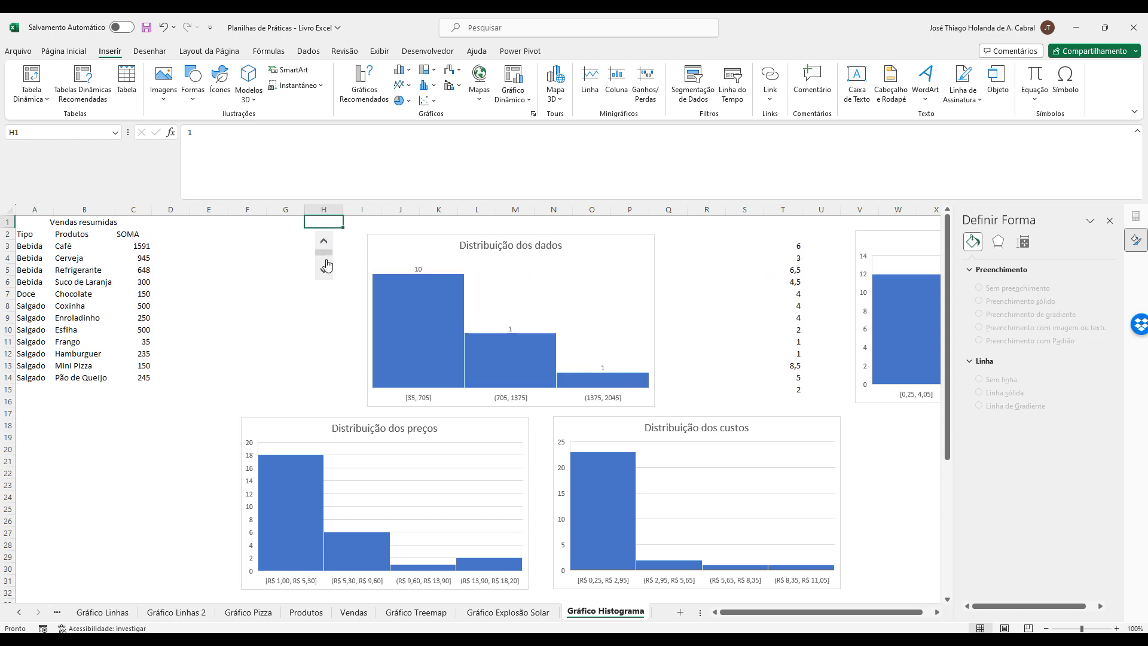
pyautogui.scroll(-5, 798, 412)
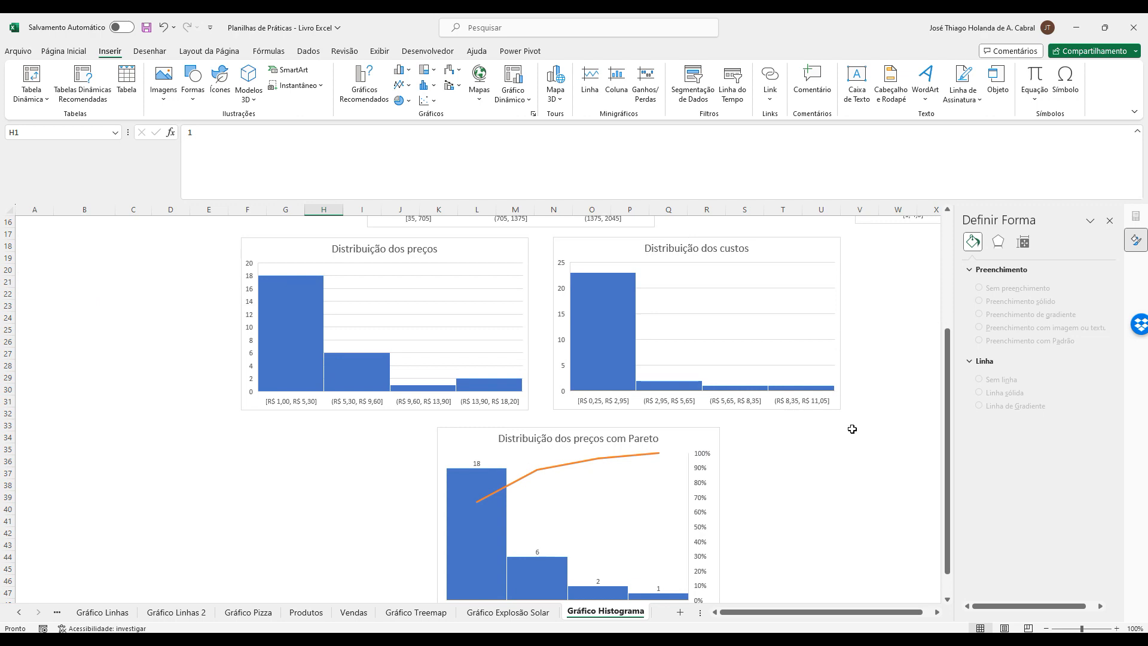
pyautogui.scroll(4, 851, 425)
pyautogui.scroll(1, 852, 428)
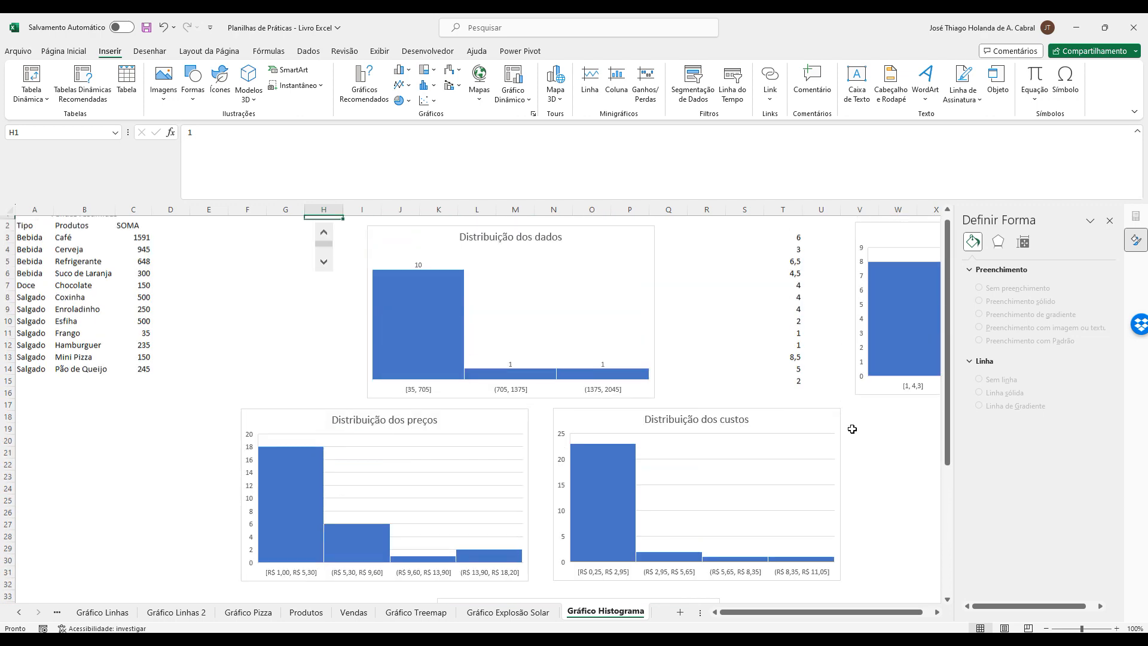